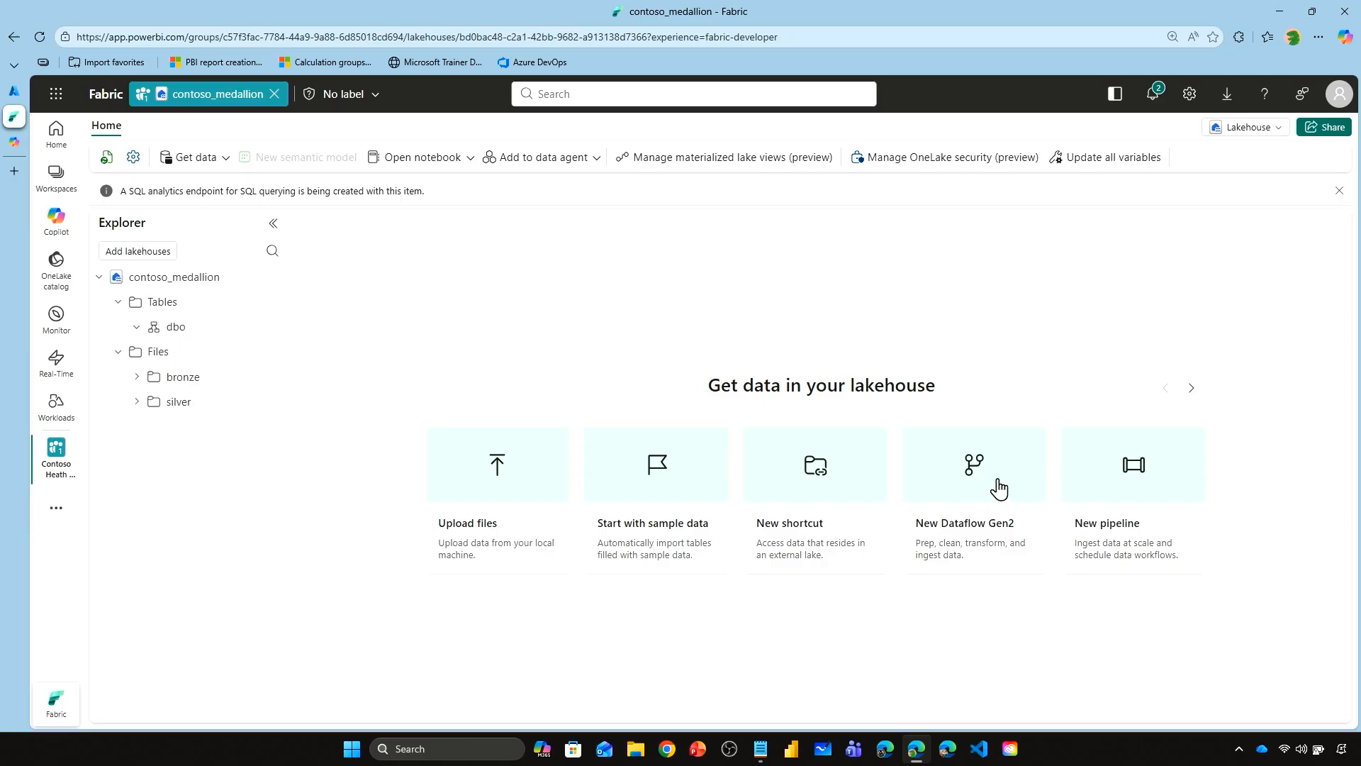
Step: Create a new Dataflow Gen2 named Dataflow 1 with Git integration enabled, and open Copilot in it
{"action": "left_click", "coordinate": [998, 487]}
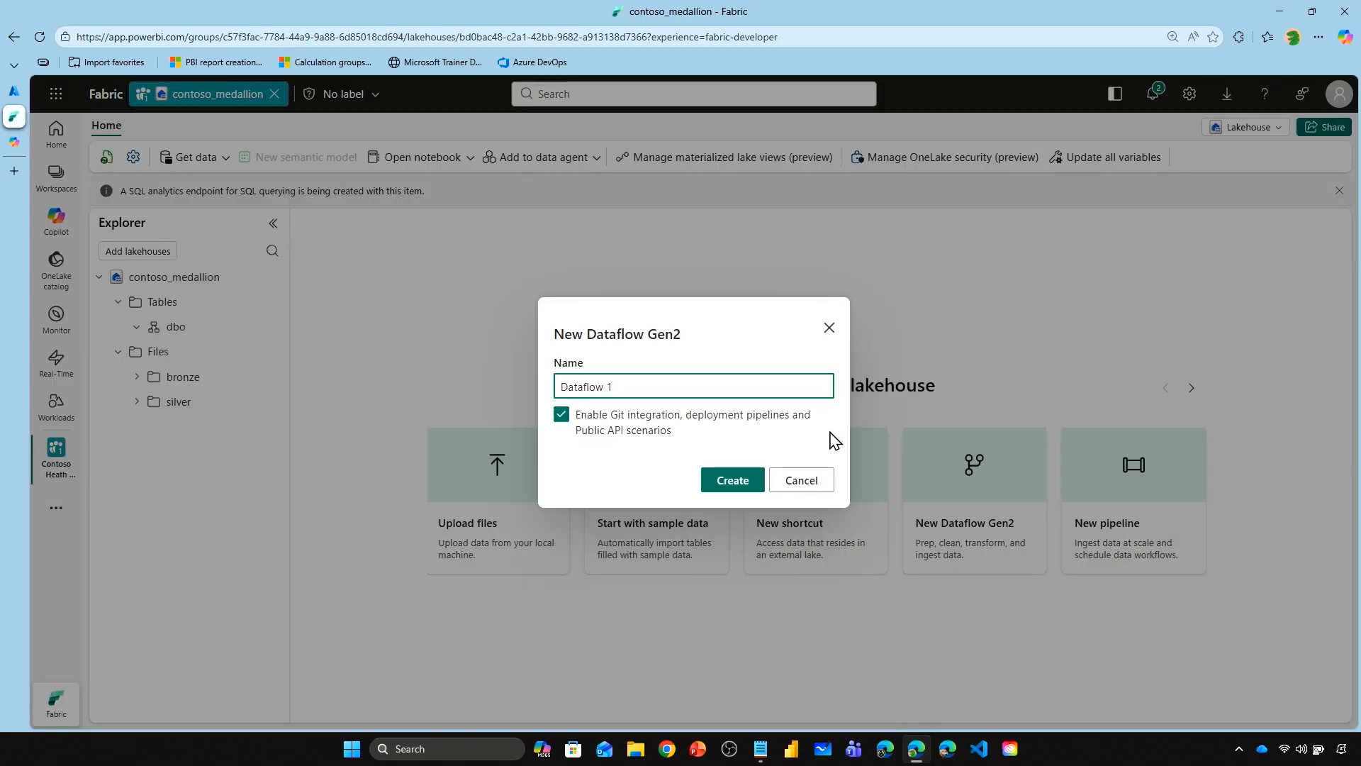
{"action": "left_click", "coordinate": [741, 481]}
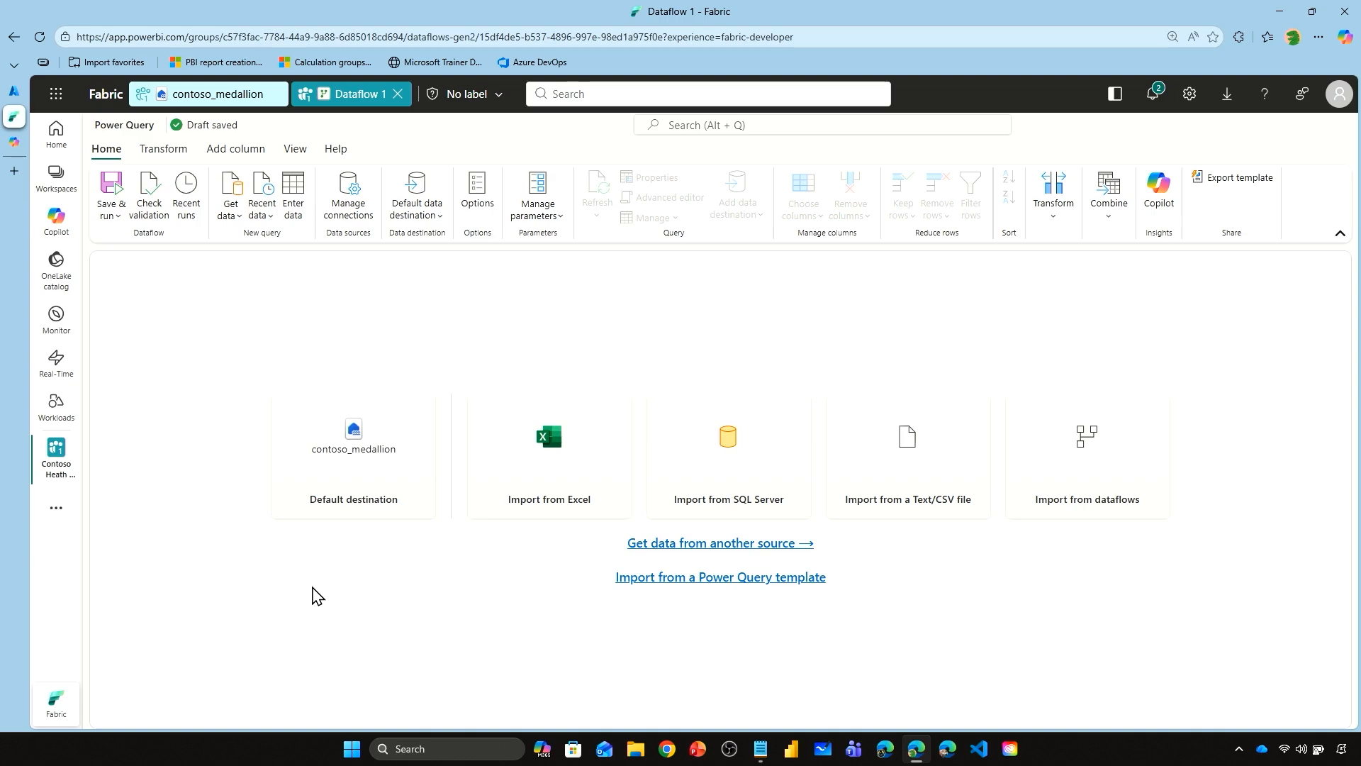
{"action": "left_click", "coordinate": [1170, 208]}
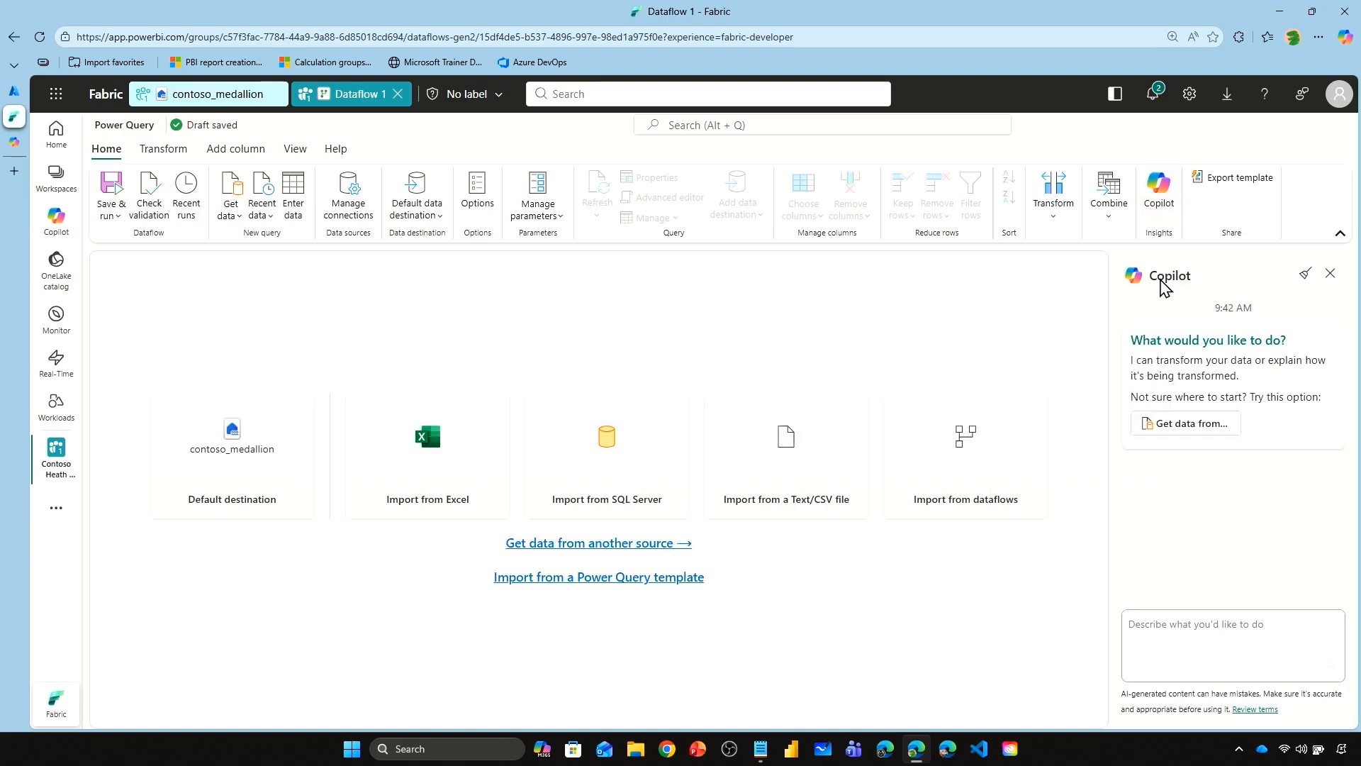
Step: Have Copilot create 1000 patient satisfaction records with string columns PatientId, Department, DateOfVisit, Age, Gender and SatisfactionScore, using realistic ages and scores from 0 to 8
{"action": "left_click", "coordinate": [1231, 666]}
{"action": "key", "text": "ctrl+v"}
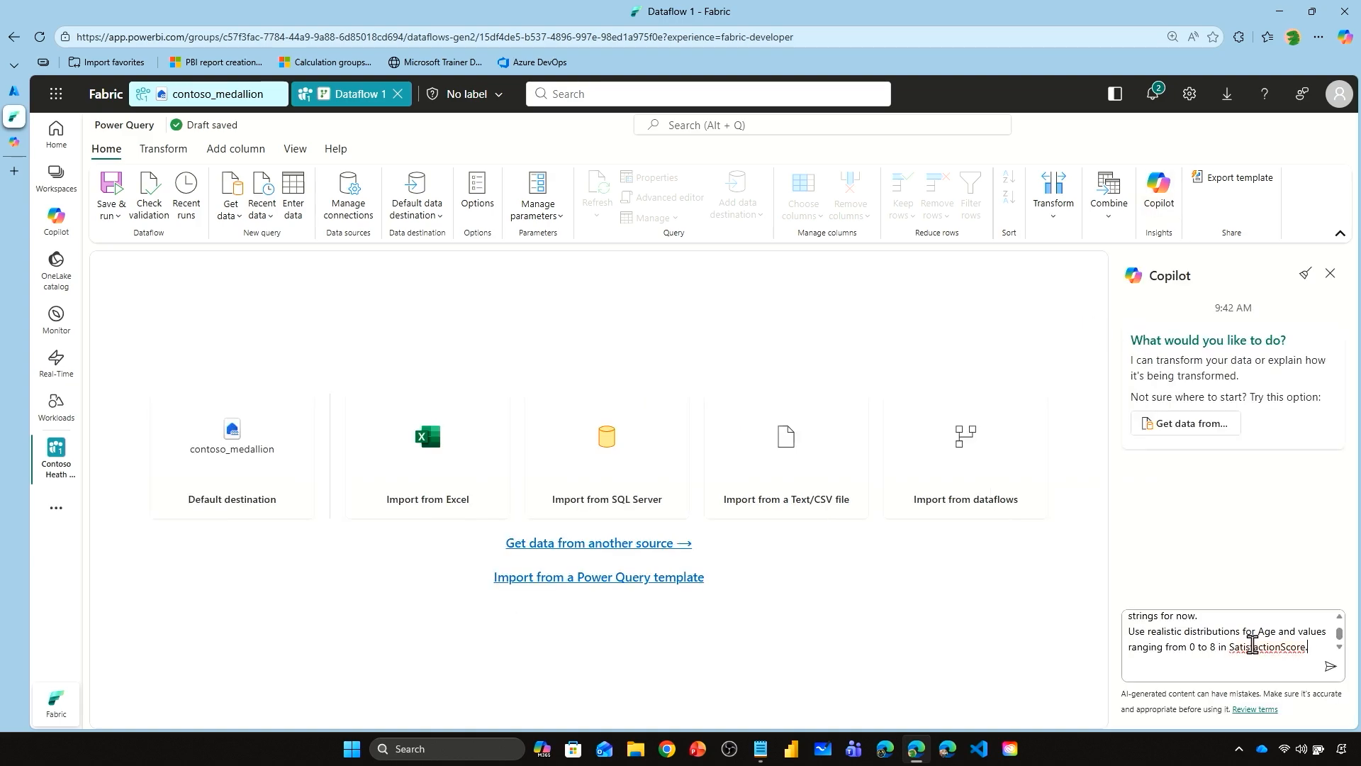
{"action": "scroll", "coordinate": [1239, 616], "scroll_direction": "up", "scroll_amount": 5}
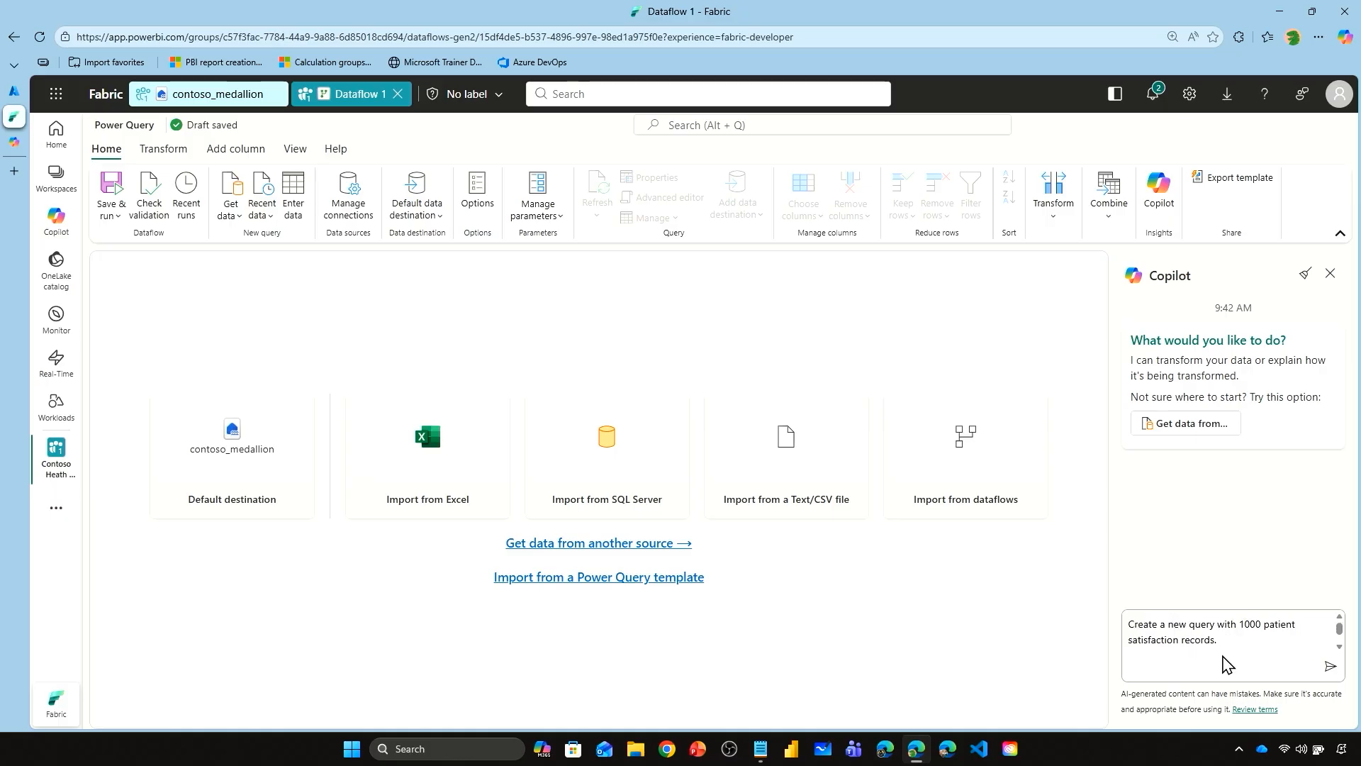
{"action": "scroll", "coordinate": [1249, 644], "scroll_direction": "down", "scroll_amount": 2}
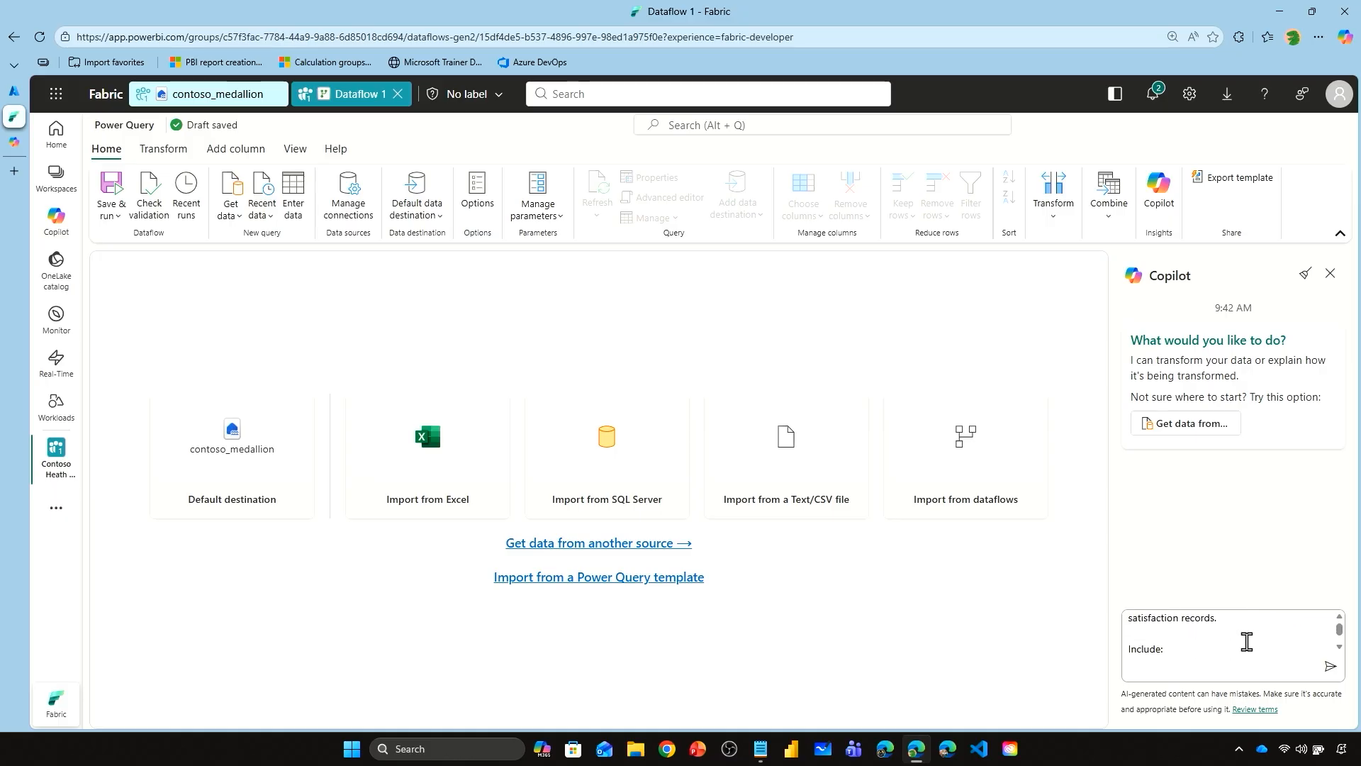
{"action": "scroll", "coordinate": [1205, 649], "scroll_direction": "down", "scroll_amount": 2}
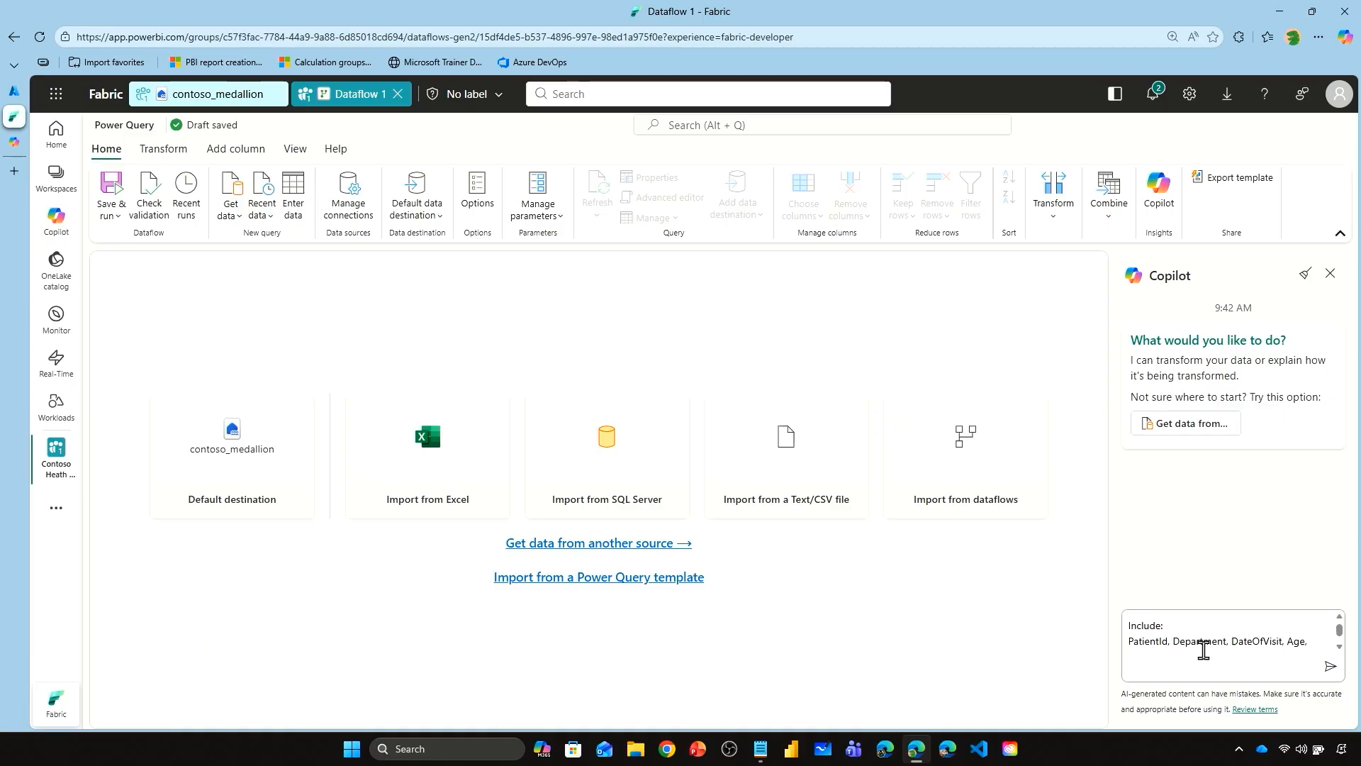
{"action": "scroll", "coordinate": [1342, 637], "scroll_direction": "down", "scroll_amount": 1}
{"action": "scroll", "coordinate": [1342, 636], "scroll_direction": "up", "scroll_amount": 3}
{"action": "scroll", "coordinate": [1342, 635], "scroll_direction": "down", "scroll_amount": 2}
{"action": "type", "text": "Use realistic distributions for Age and values ranging from 0 to 8 in SatisfactionScore."}
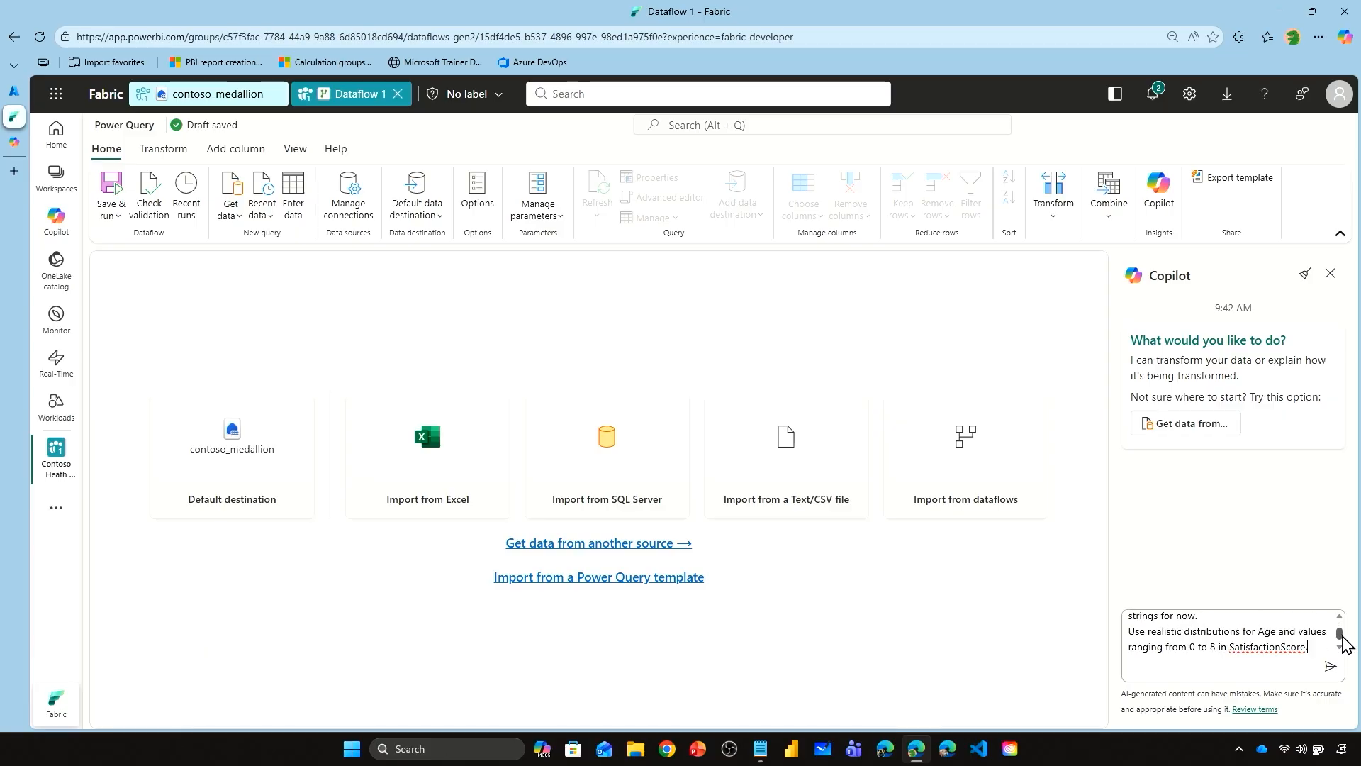
{"action": "scroll", "coordinate": [1341, 638], "scroll_direction": "up", "scroll_amount": 4}
{"action": "left_click", "coordinate": [1330, 667]}
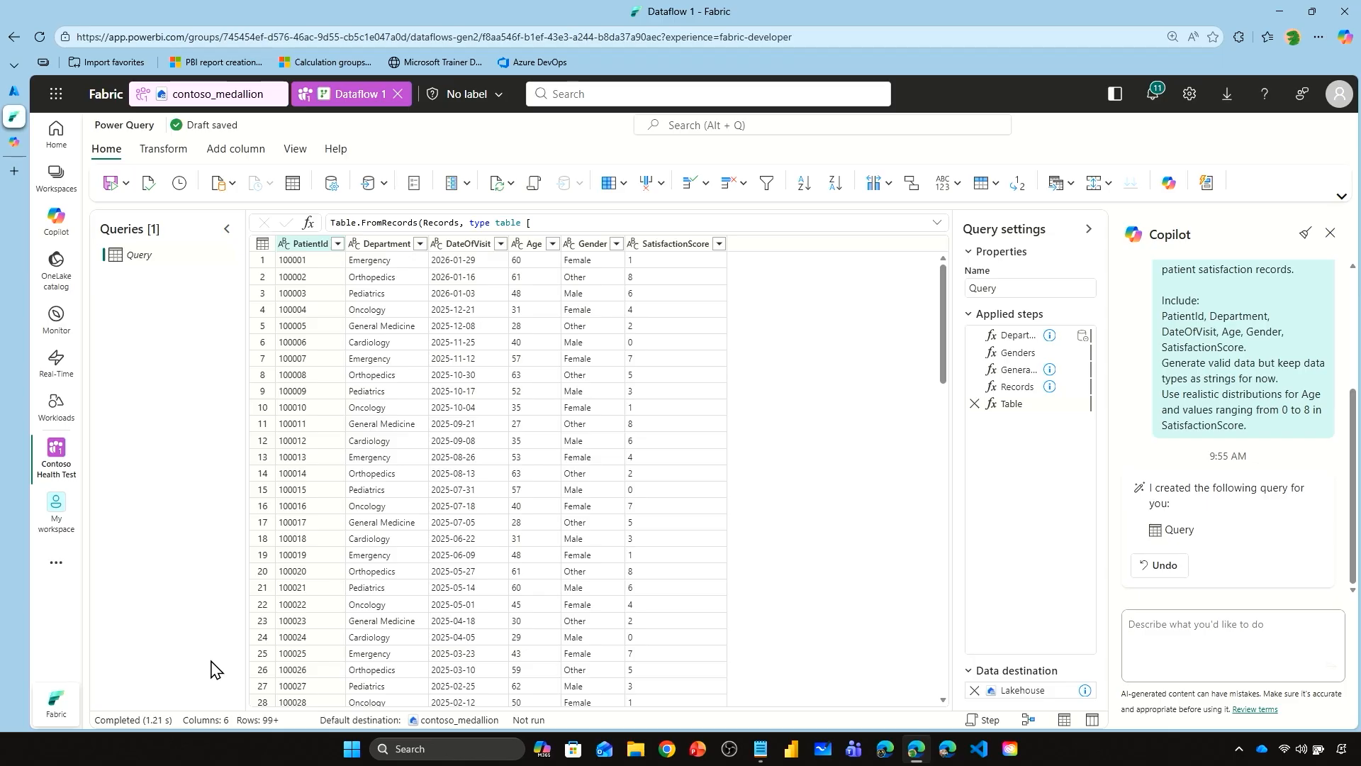
Step: Have Copilot change Age, PatientId and SatisfactionScore to whole numbers, DateOfVisit to date, and Department and Gender to text
{"action": "type", "text": "Change Age, PatientId and SatisfactionScore to whole numbers. Set DateOfVisit to date type. Set Department and Gender as text."}
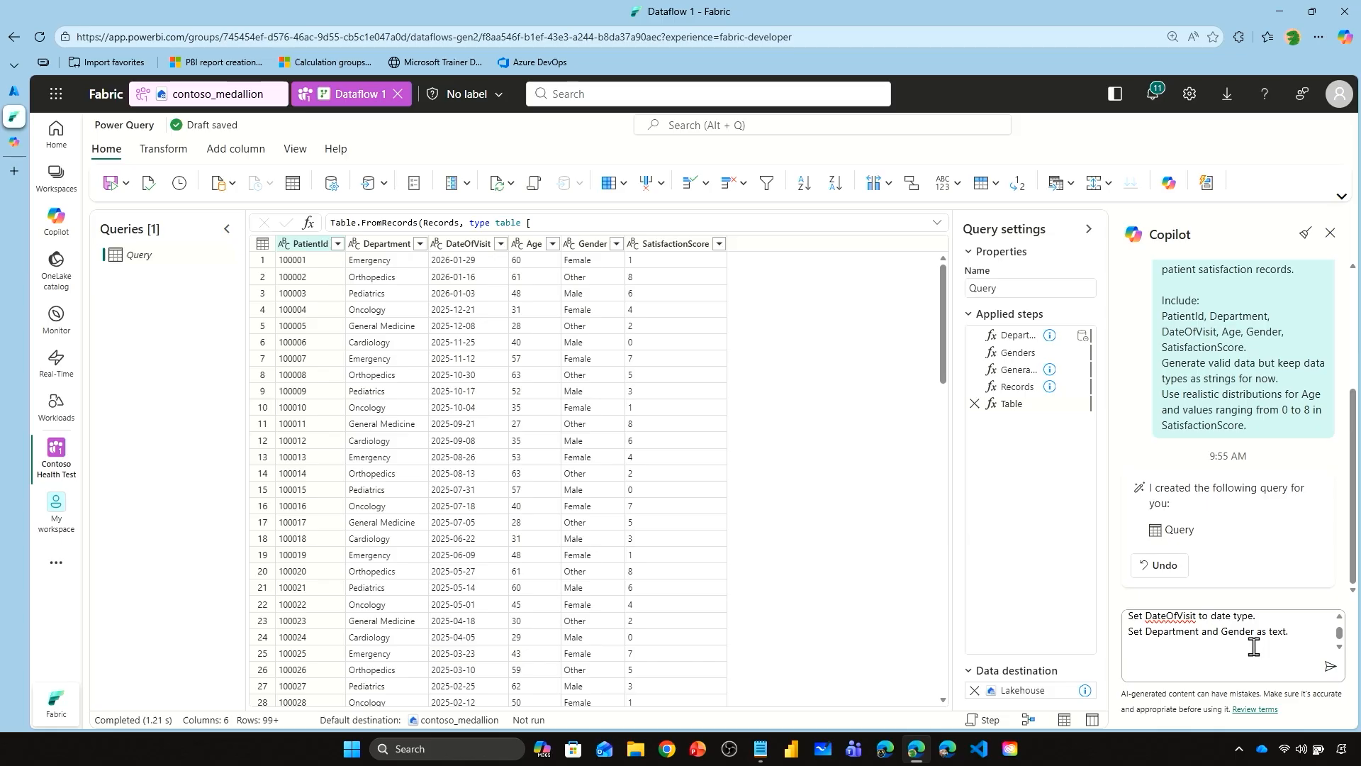
{"action": "left_click", "coordinate": [1330, 666]}
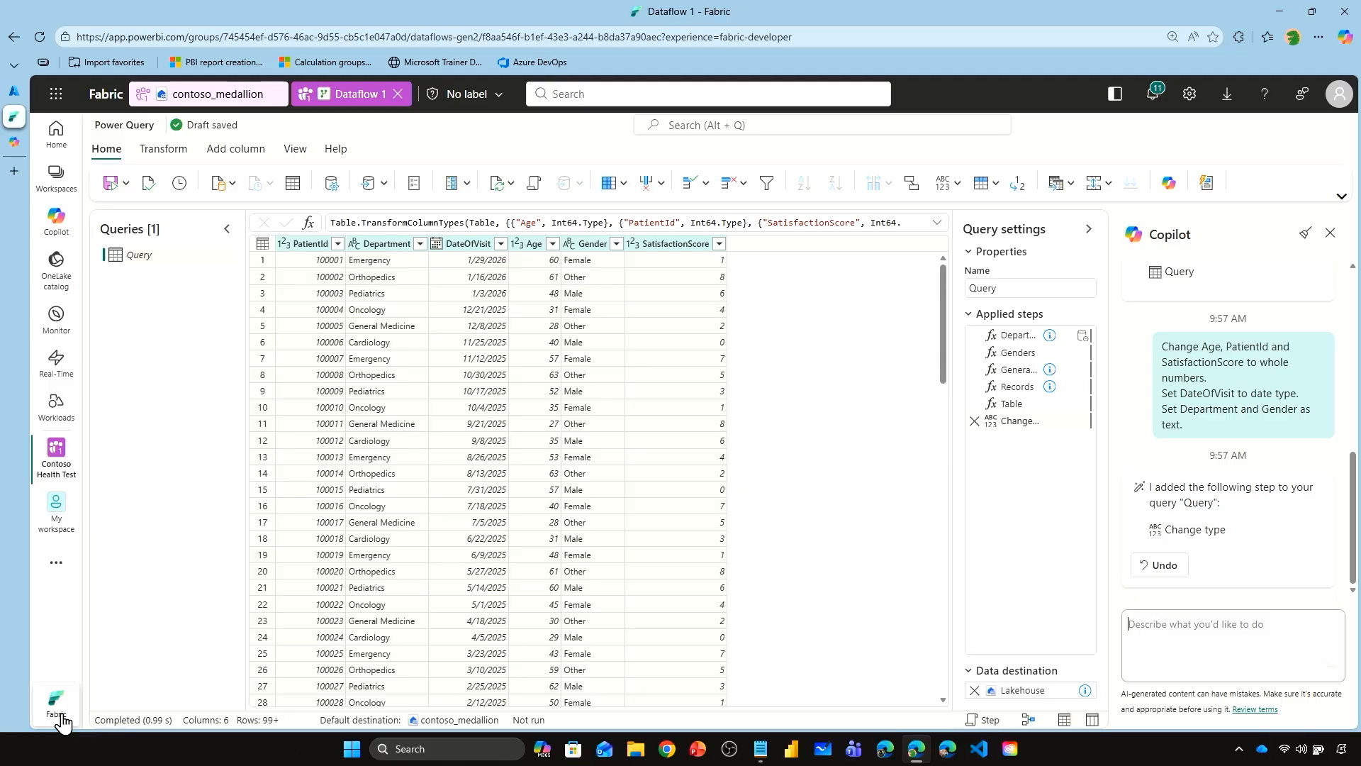
Step: Have Copilot add VisitMonth as the first-of-month date from DateOfVisit, and IsLowScore as true when SatisfactionScore is less than 4, otherwise false
{"action": "type", "text": "Add a new column named VisitMonth. Set it to the first day of the month based on DateOfVisit, and keep it as a date."}
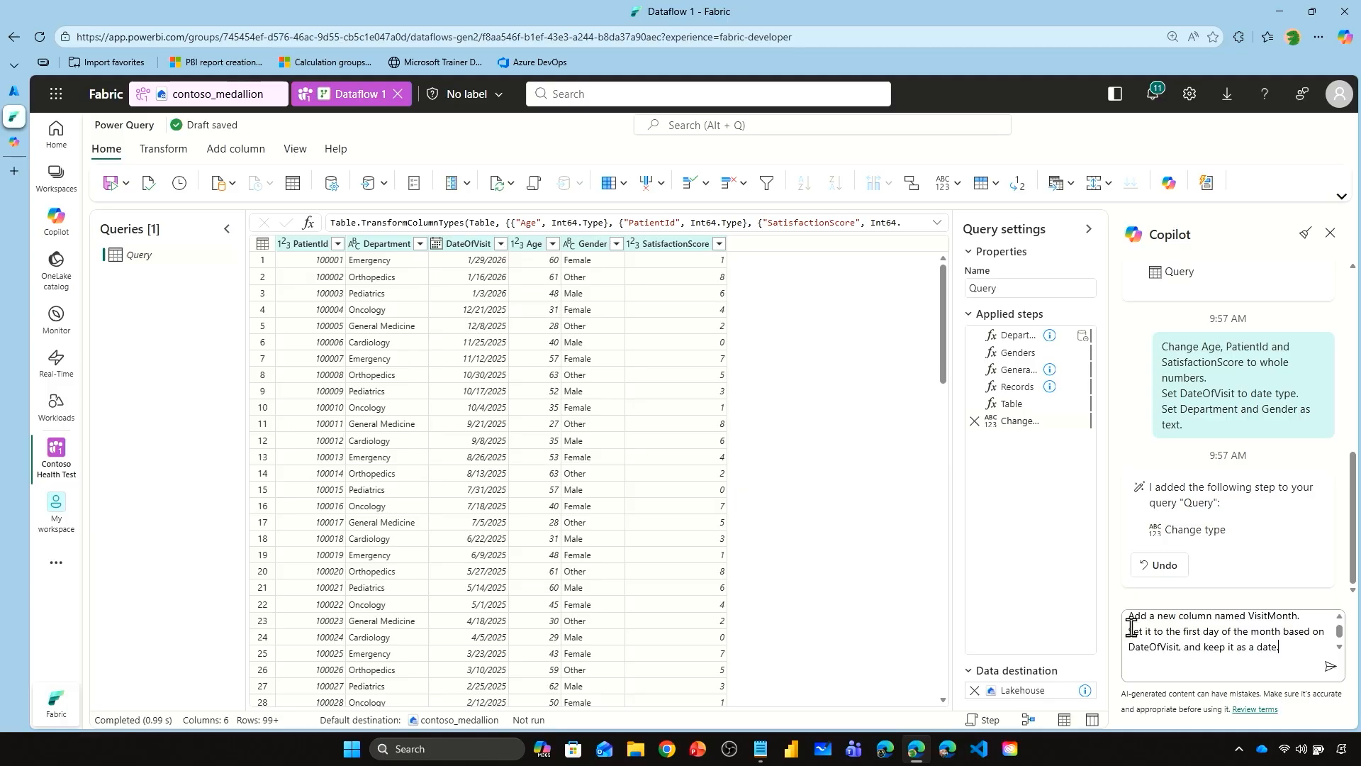
{"action": "left_click", "coordinate": [1330, 668]}
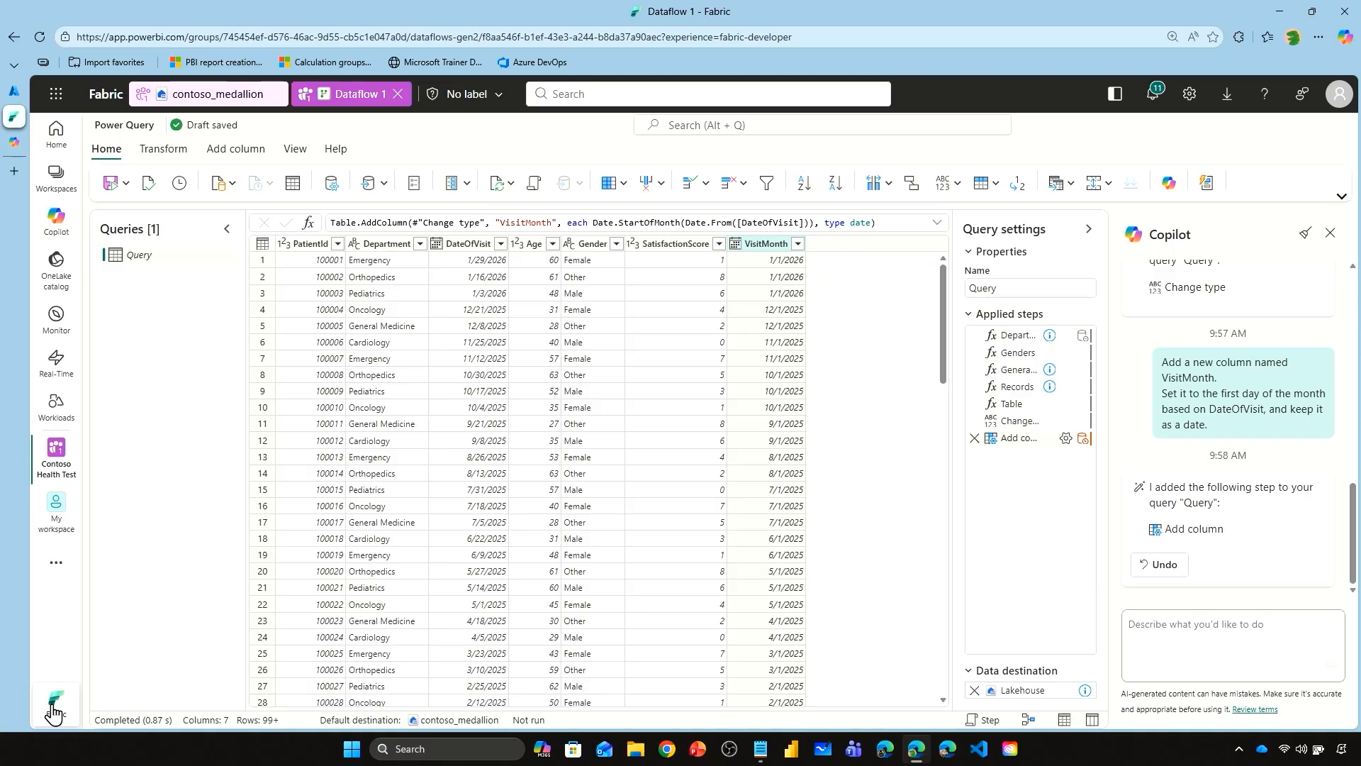
{"action": "type", "text": "Add a new column called IsLowScore. Set it to true when SatisfactionScore is less than 4, otherwise false."}
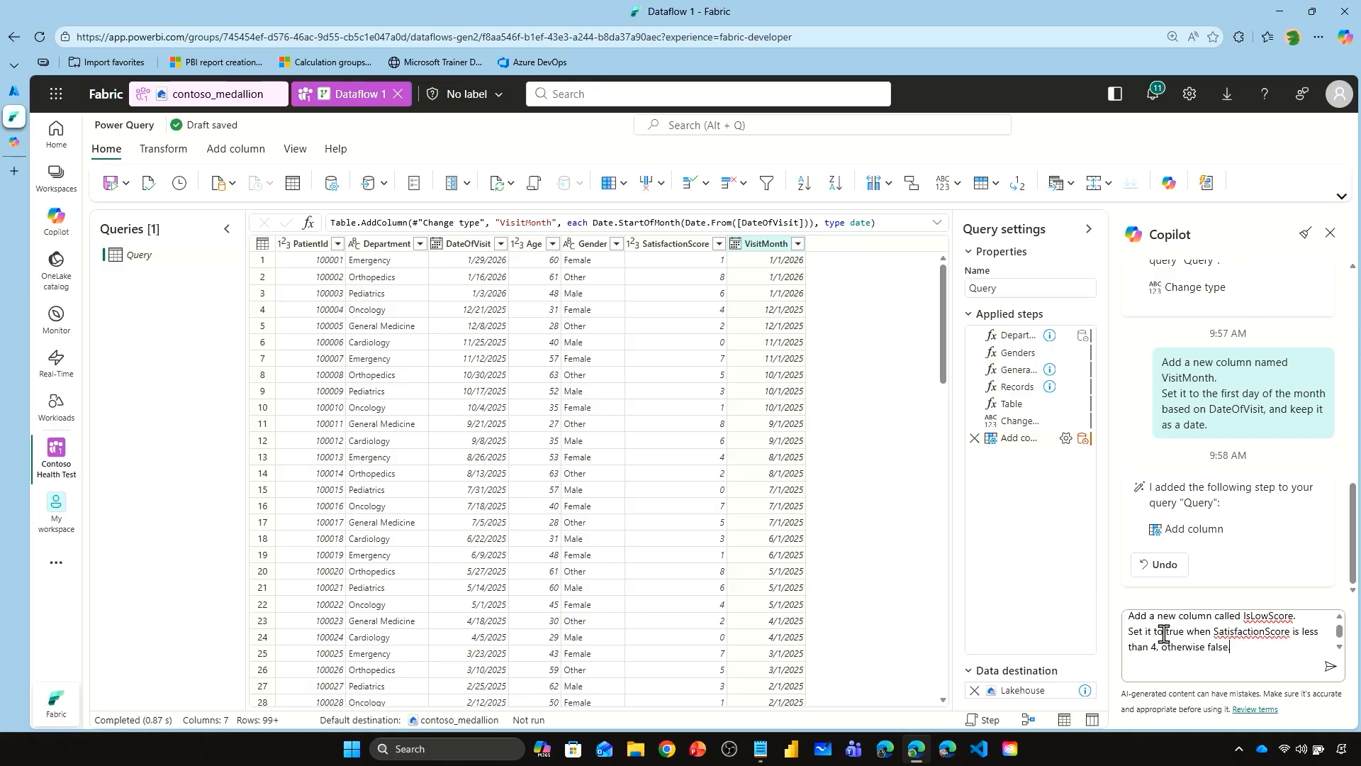
{"action": "left_click", "coordinate": [1331, 666]}
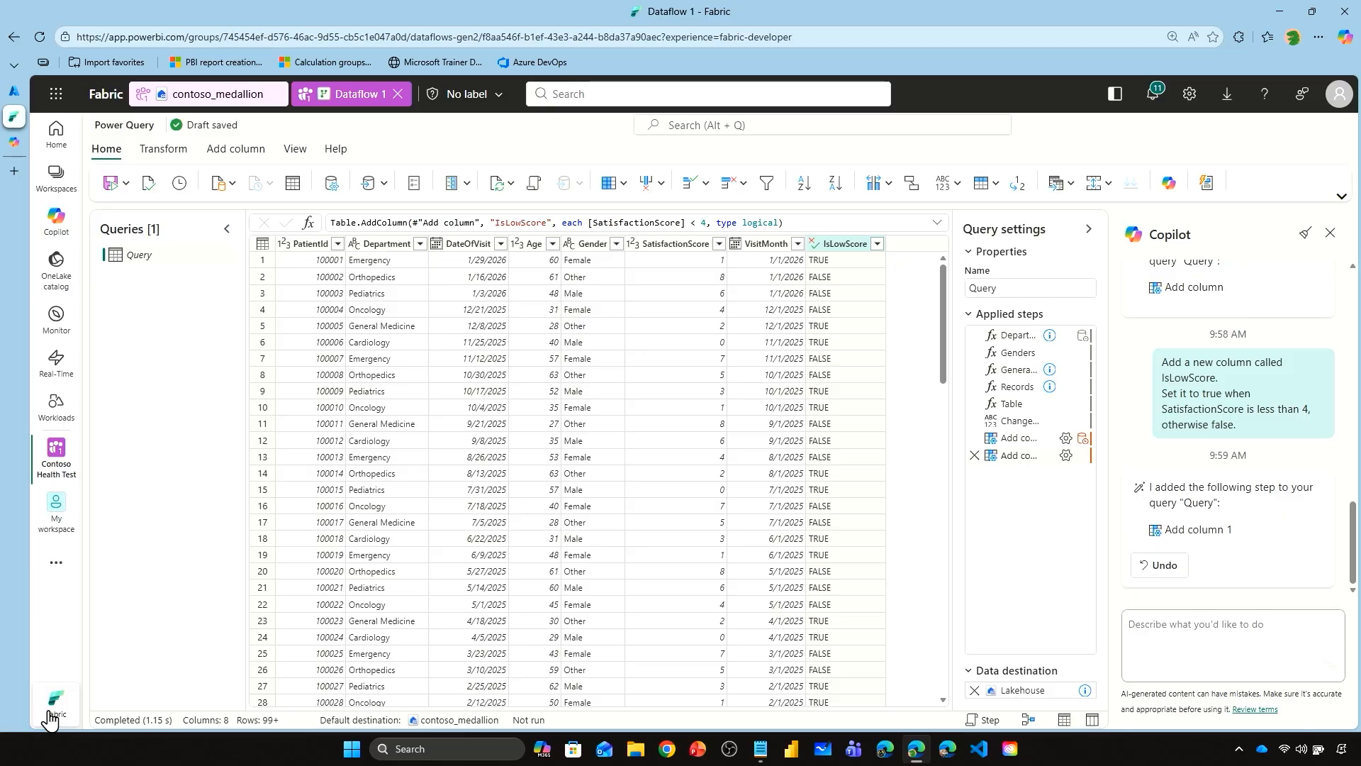
Step: Have Copilot add a column named SurveyCount with a constant value of 1
{"action": "left_click", "coordinate": [1161, 632]}
{"action": "type", "text": "Add a new column named SurveyCount with a constant value of 1."}
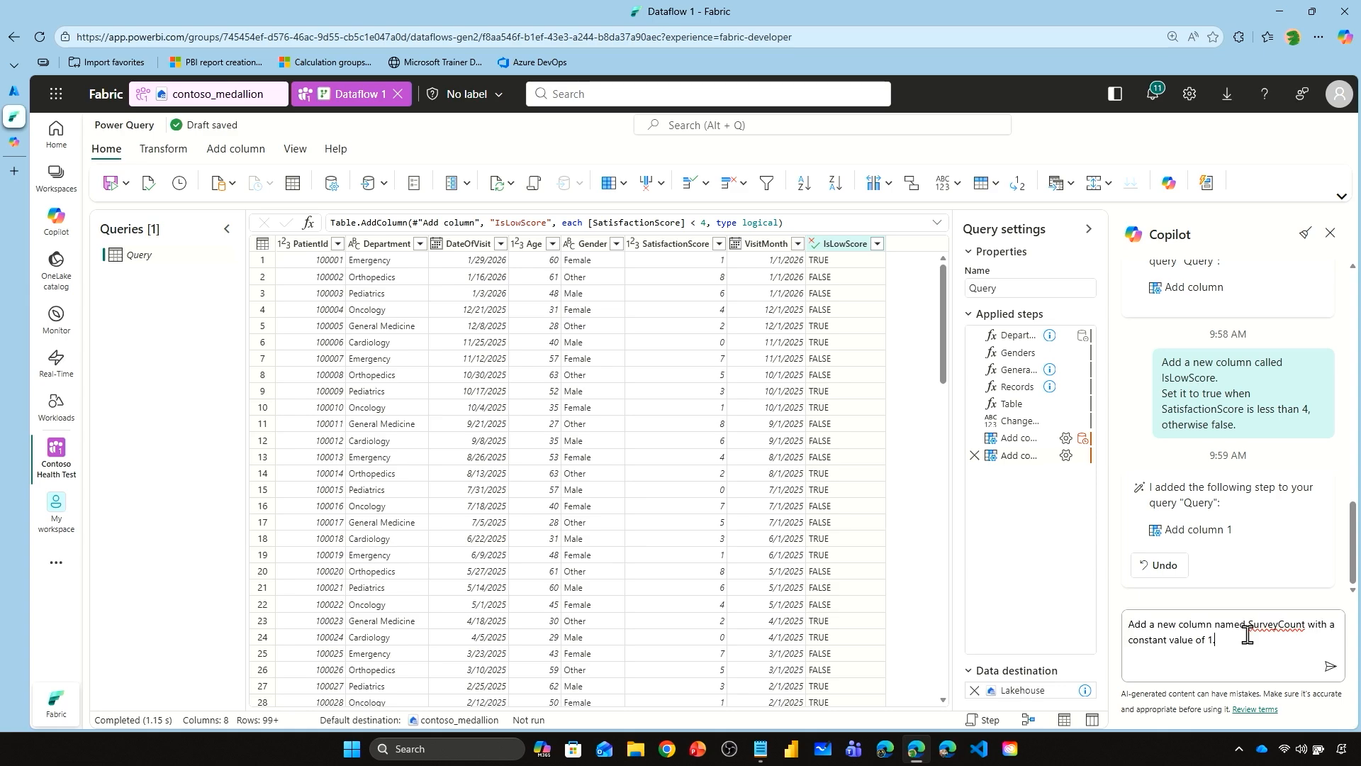
{"action": "left_click", "coordinate": [1330, 667]}
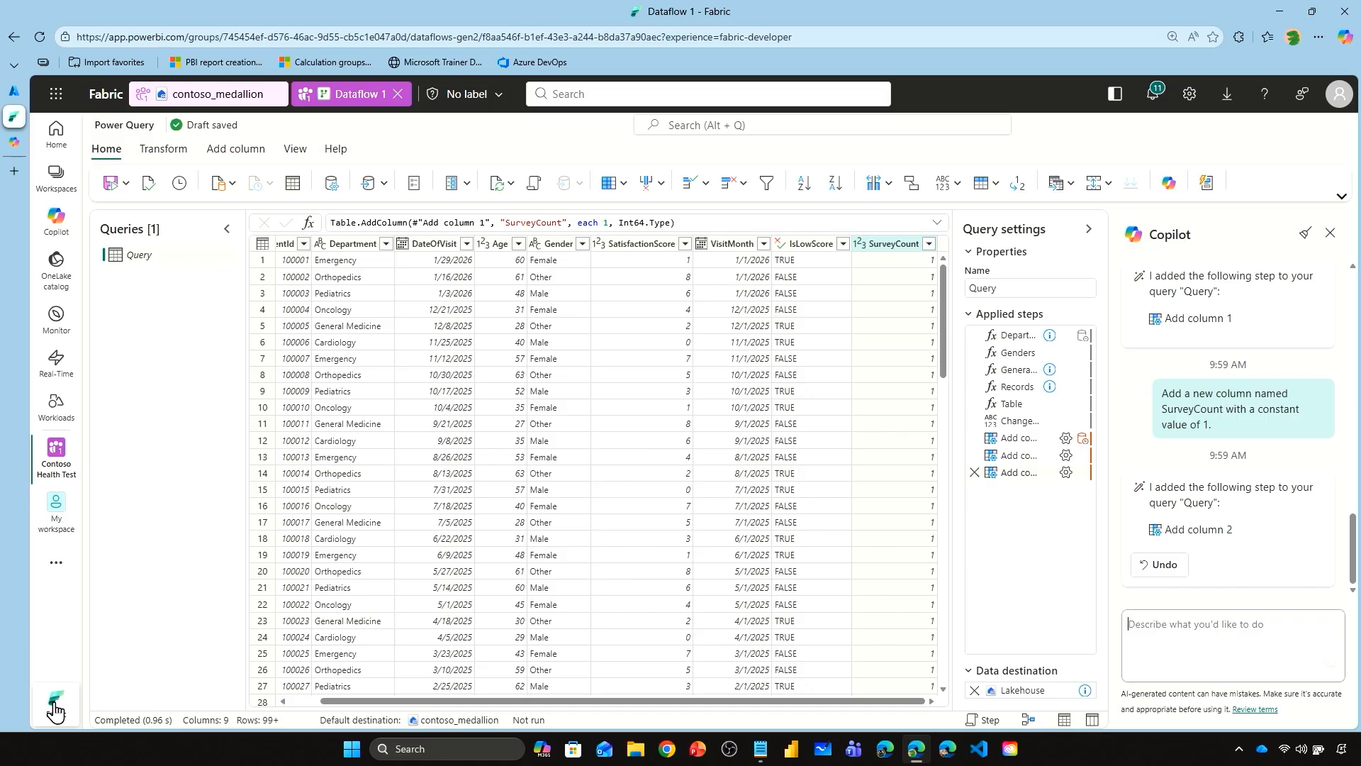
Step: Have Copilot rename the Department column to ClinicId and convert its text into two-letter acronyms
{"action": "key", "text": "ctrl+v"}
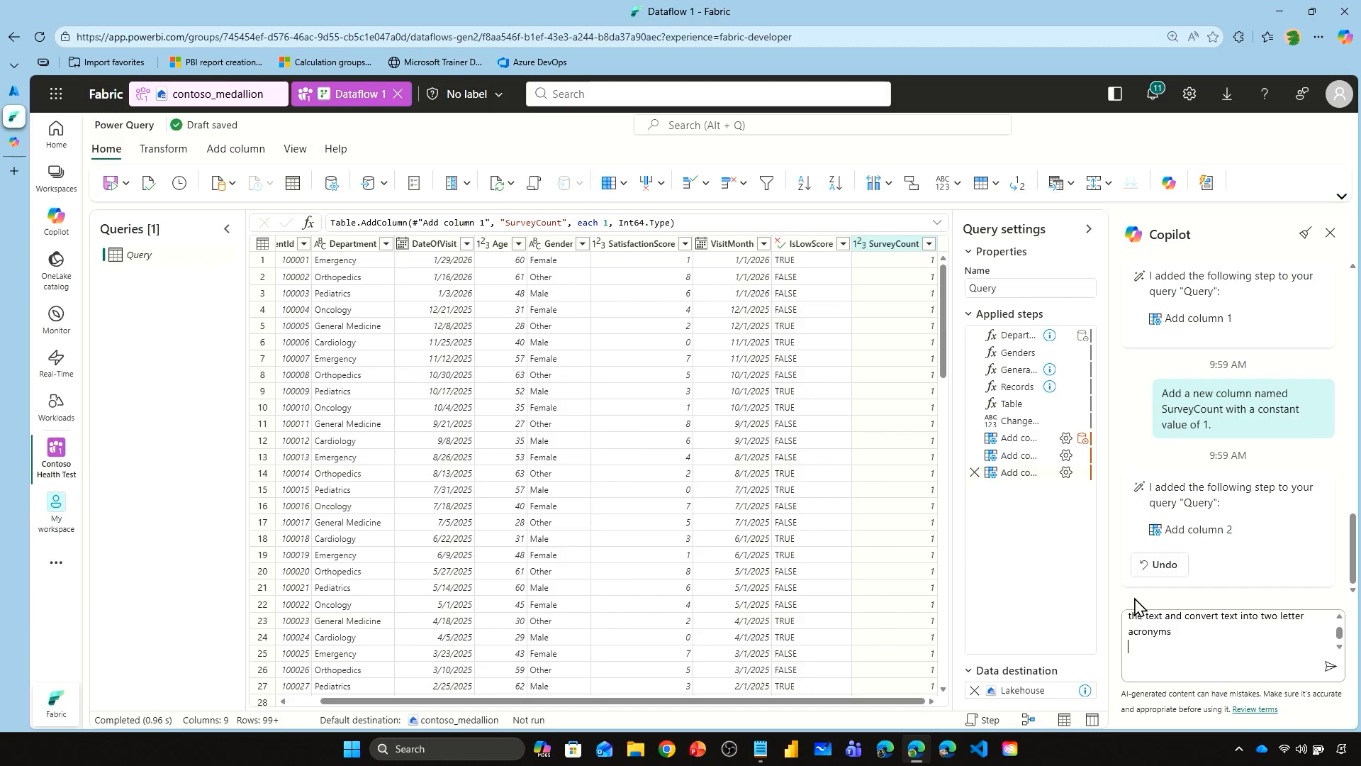
{"action": "left_click", "coordinate": [1330, 668]}
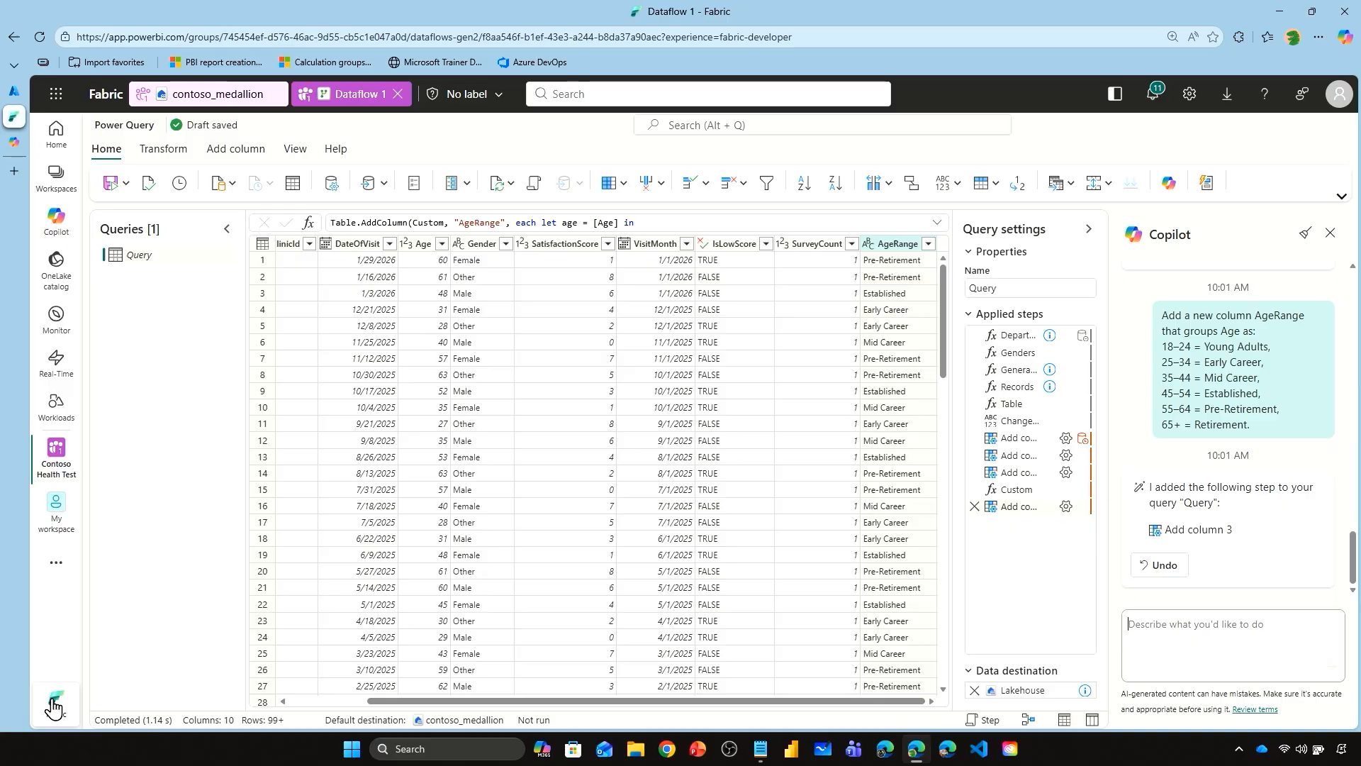
Step: Have Copilot remove rows where SatisfactionScore is less than 1 or greater than 5, or where Age is less than 18
{"action": "type", "text": "Remove rows where SatisfactionScore is less than 1 or greater than 5. Remove rows where Age is less than 18."}
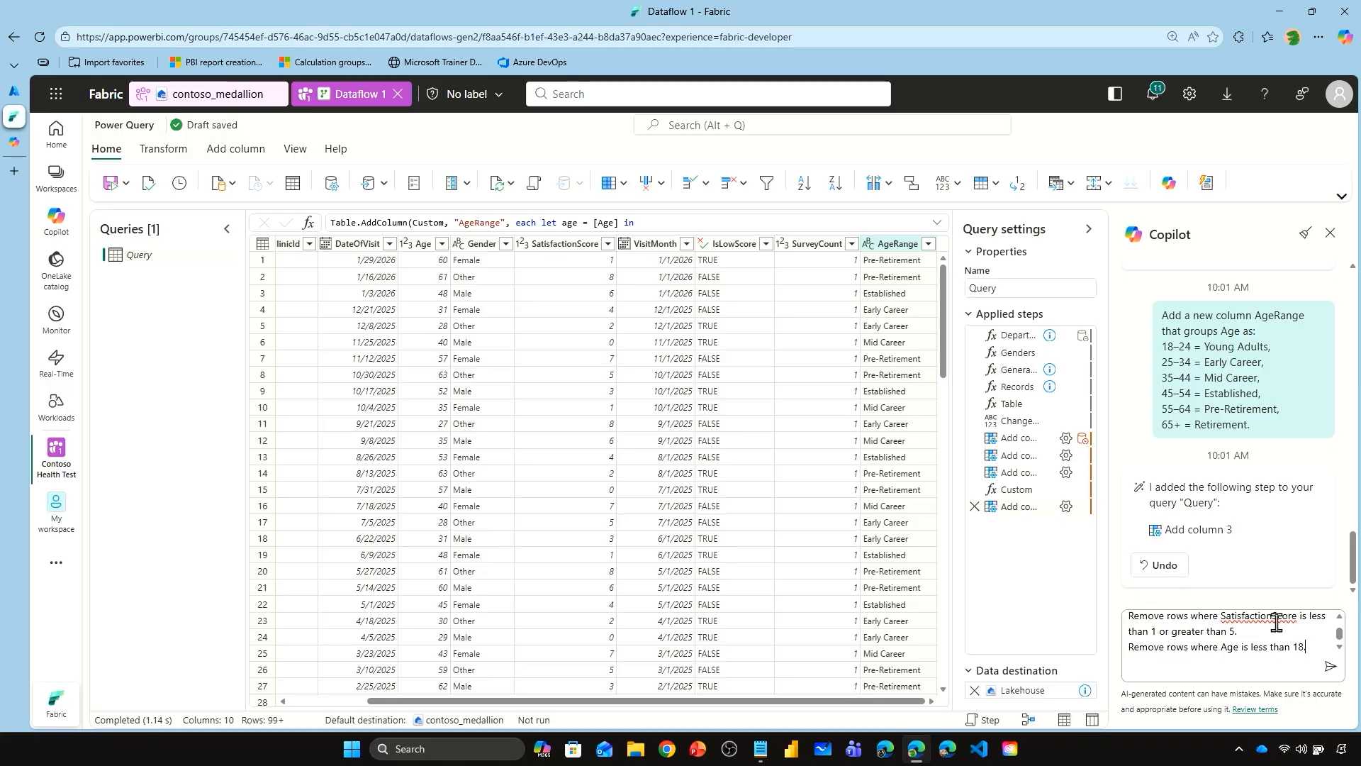
{"action": "left_click", "coordinate": [1330, 667]}
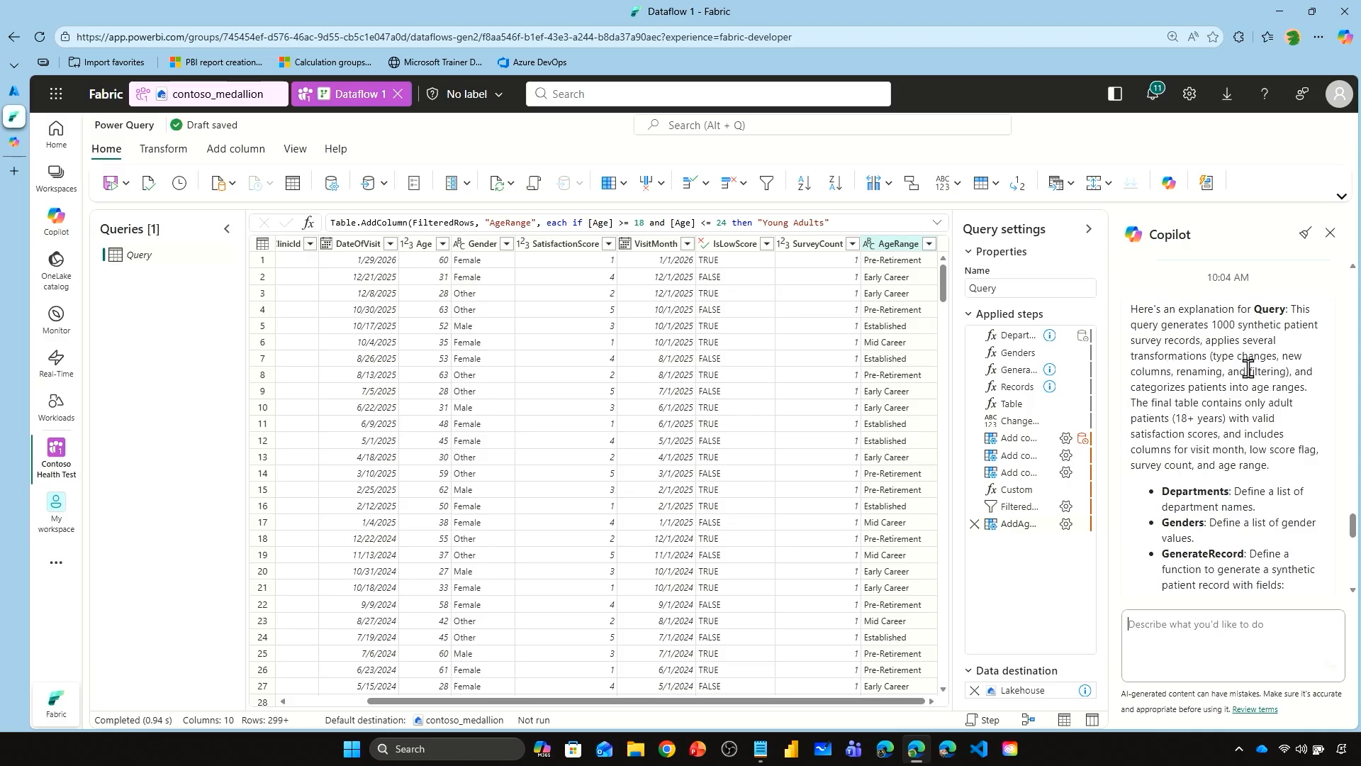
Step: Review Copilot's explanation of the query's steps and remove the query's existing Lakehouse data destination
{"action": "scroll", "coordinate": [1248, 369], "scroll_direction": "down", "scroll_amount": 1}
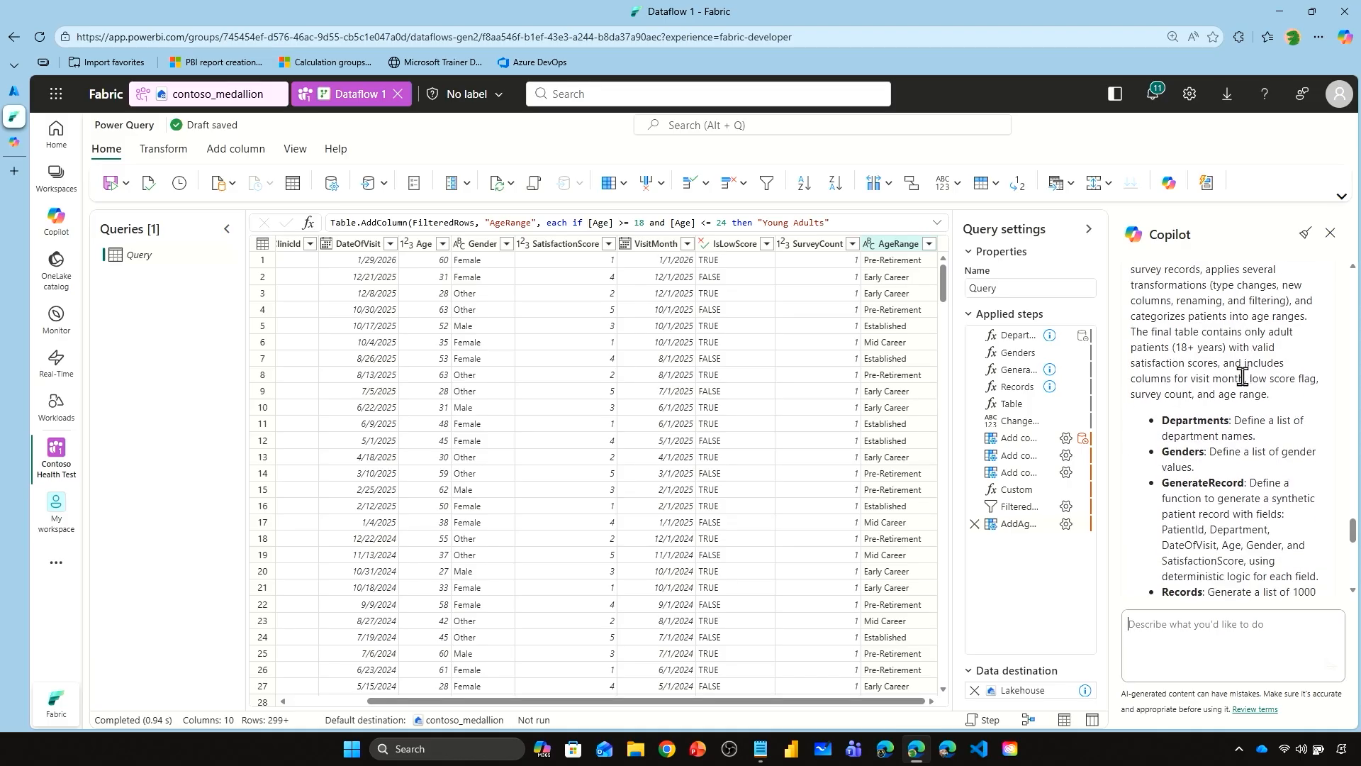
{"action": "scroll", "coordinate": [1275, 382], "scroll_direction": "down", "scroll_amount": 3}
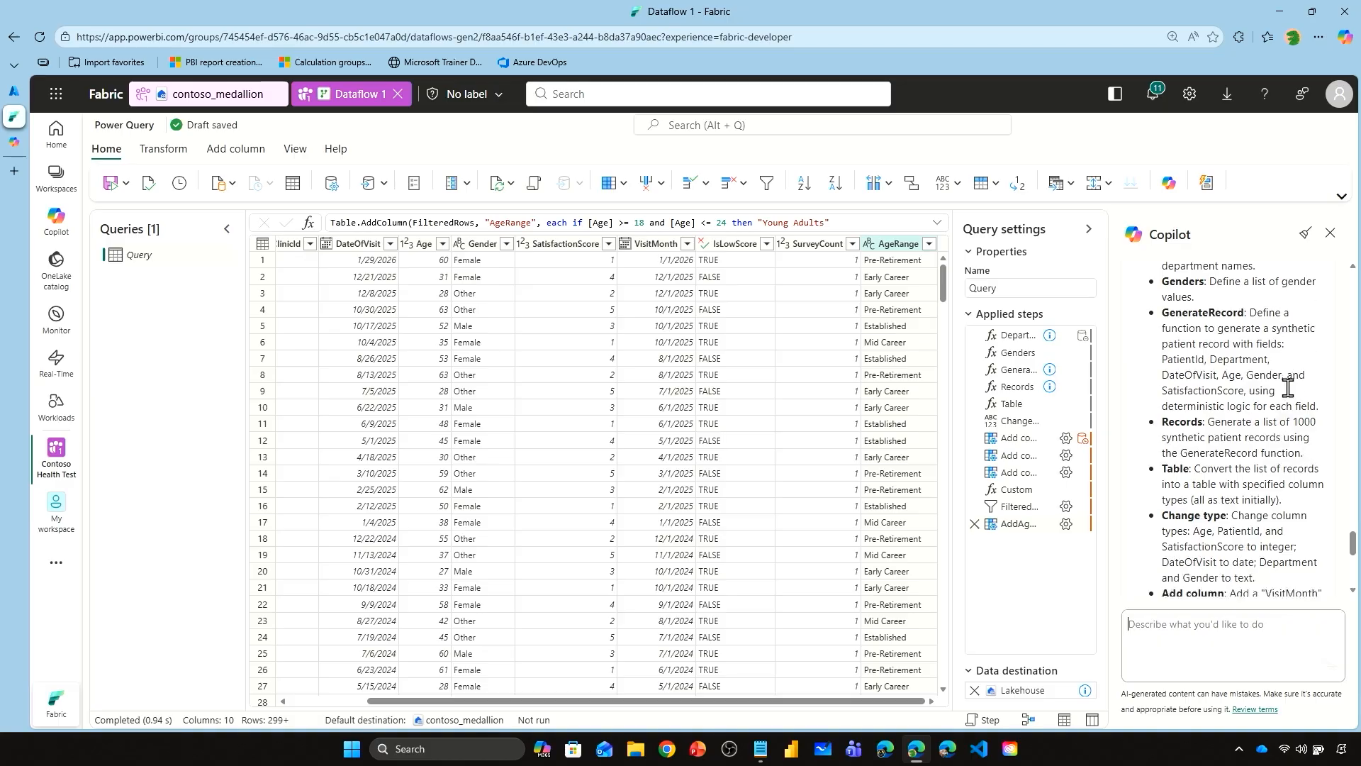
{"action": "scroll", "coordinate": [1287, 386], "scroll_direction": "down", "scroll_amount": 4}
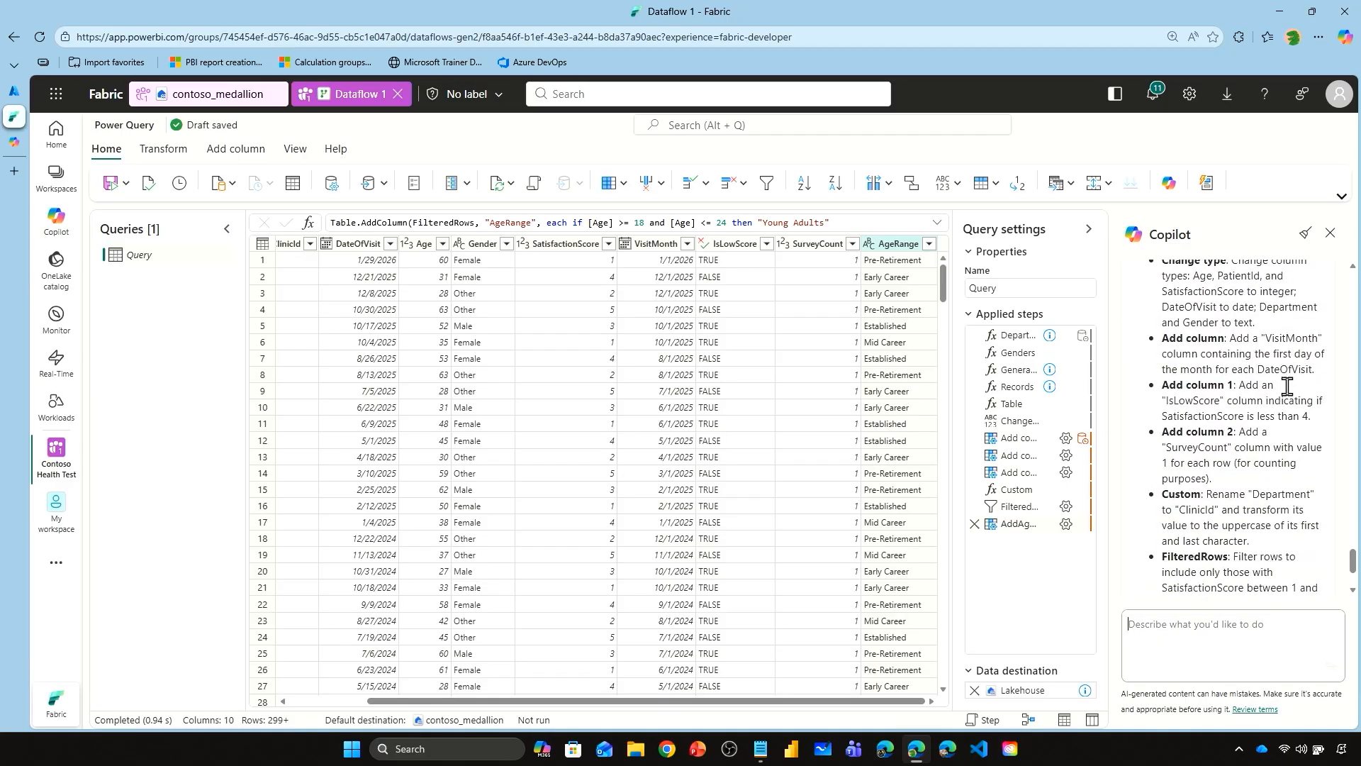
{"action": "scroll", "coordinate": [1287, 387], "scroll_direction": "down", "scroll_amount": 1}
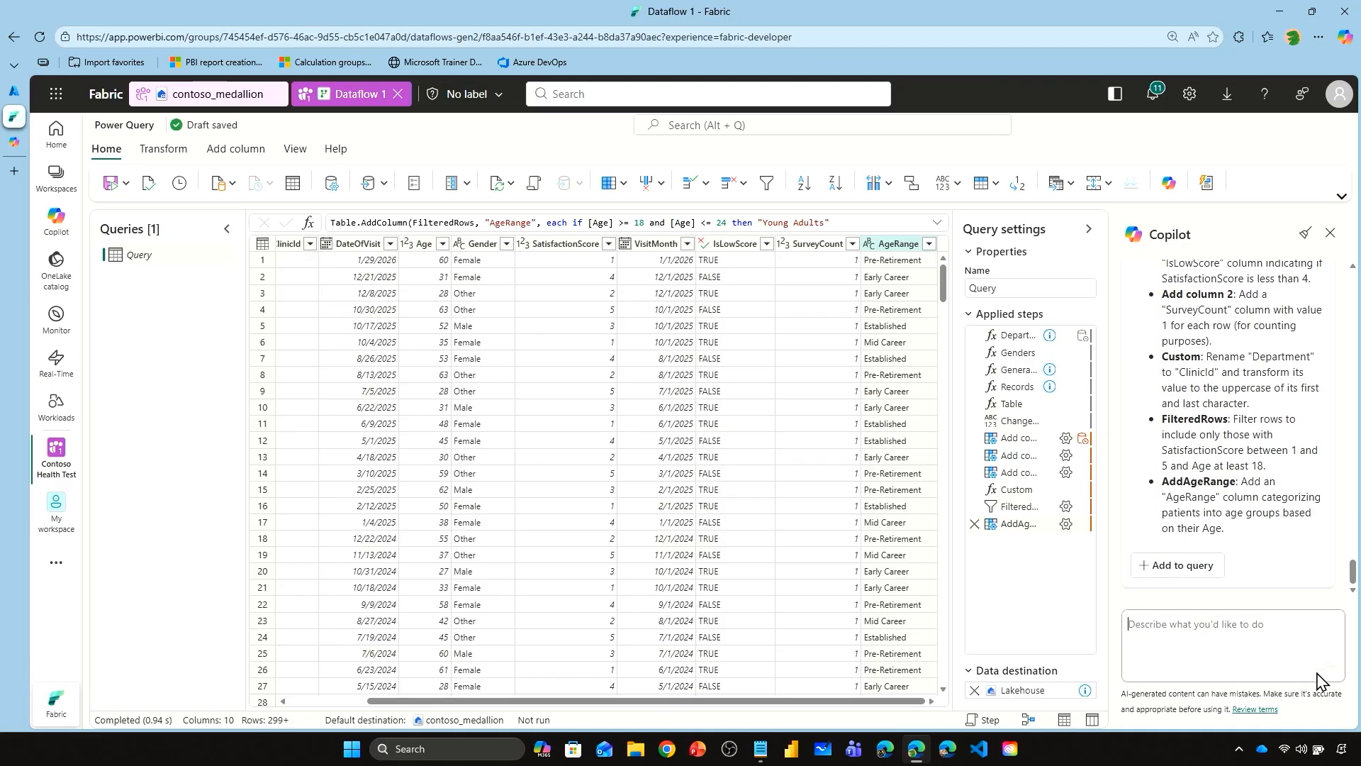
{"action": "left_click", "coordinate": [974, 690]}
{"action": "left_click", "coordinate": [792, 455]}
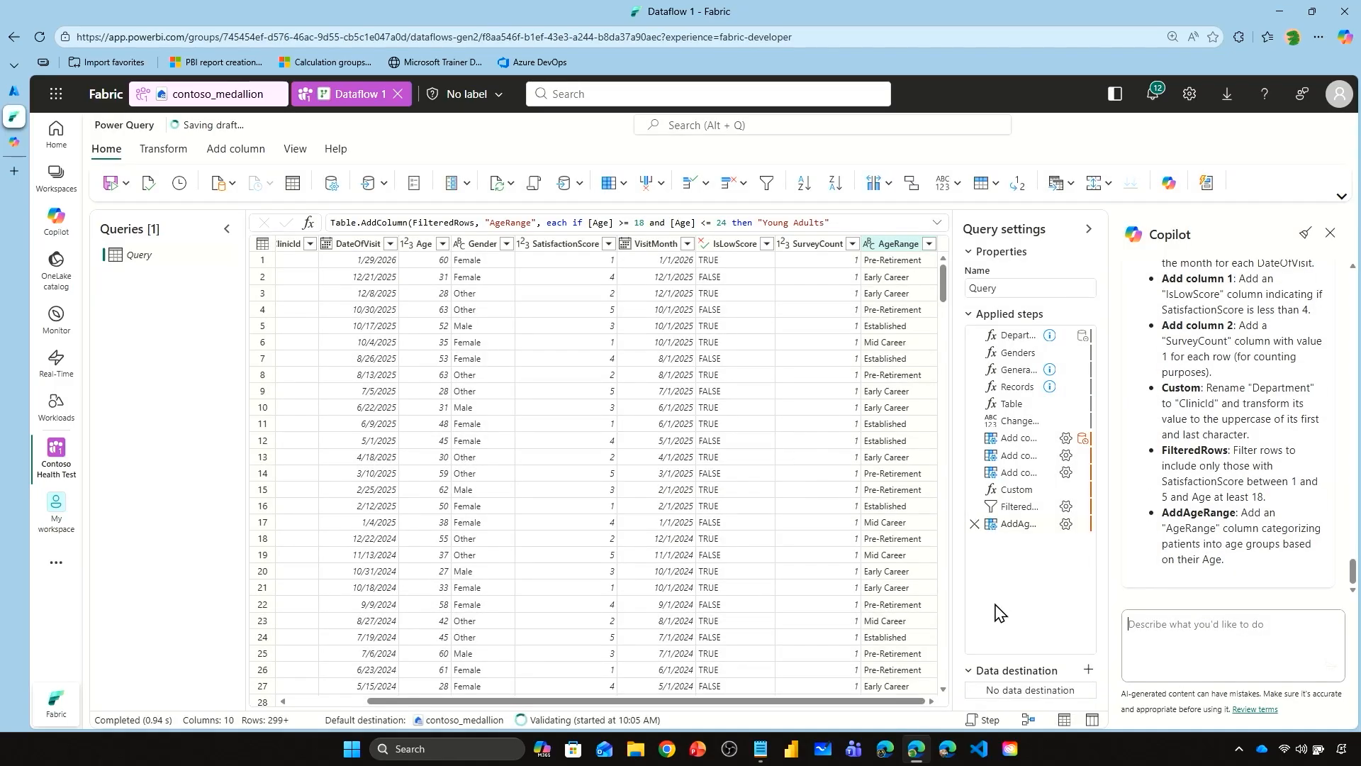
Step: Add a Lakehouse data destination using a new connection named Lakehouse with organizational account authentication and no gateway
{"action": "left_click", "coordinate": [1088, 670]}
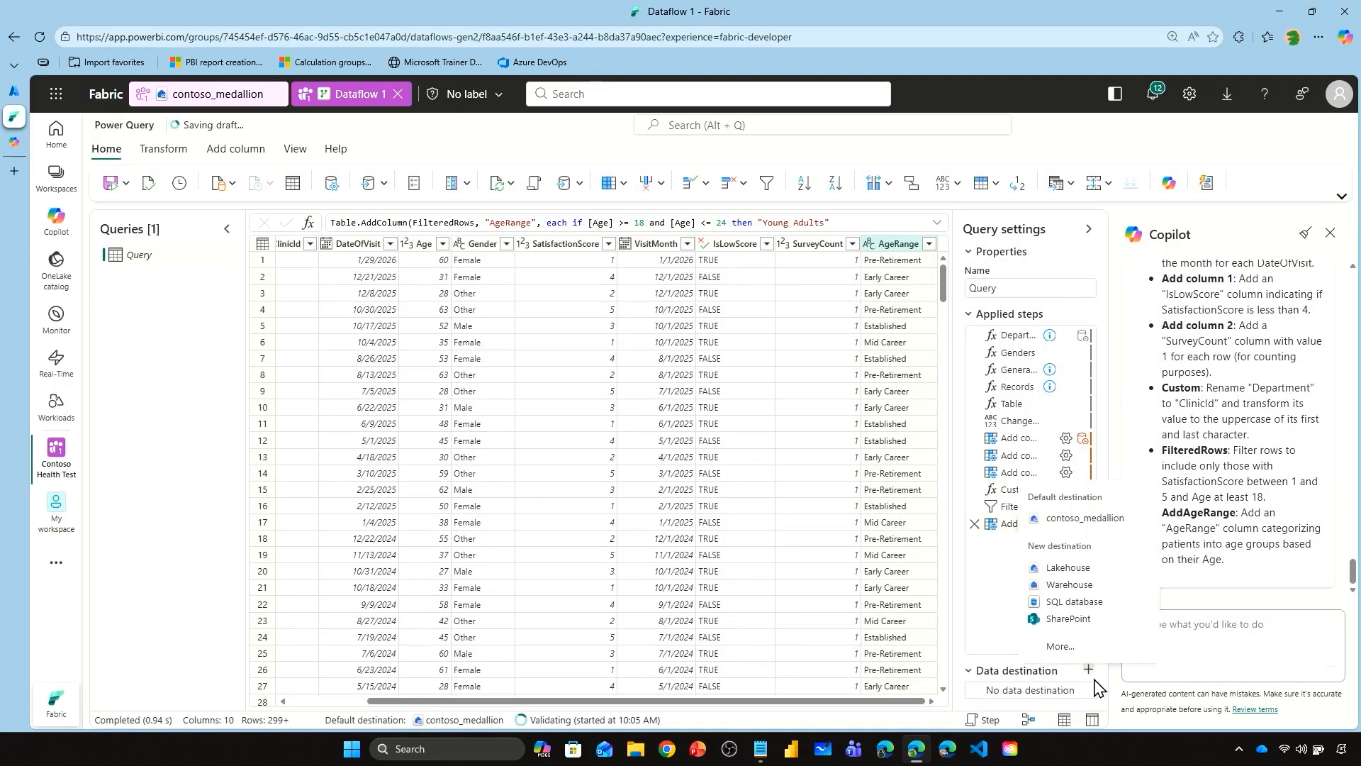
{"action": "left_click", "coordinate": [1067, 570]}
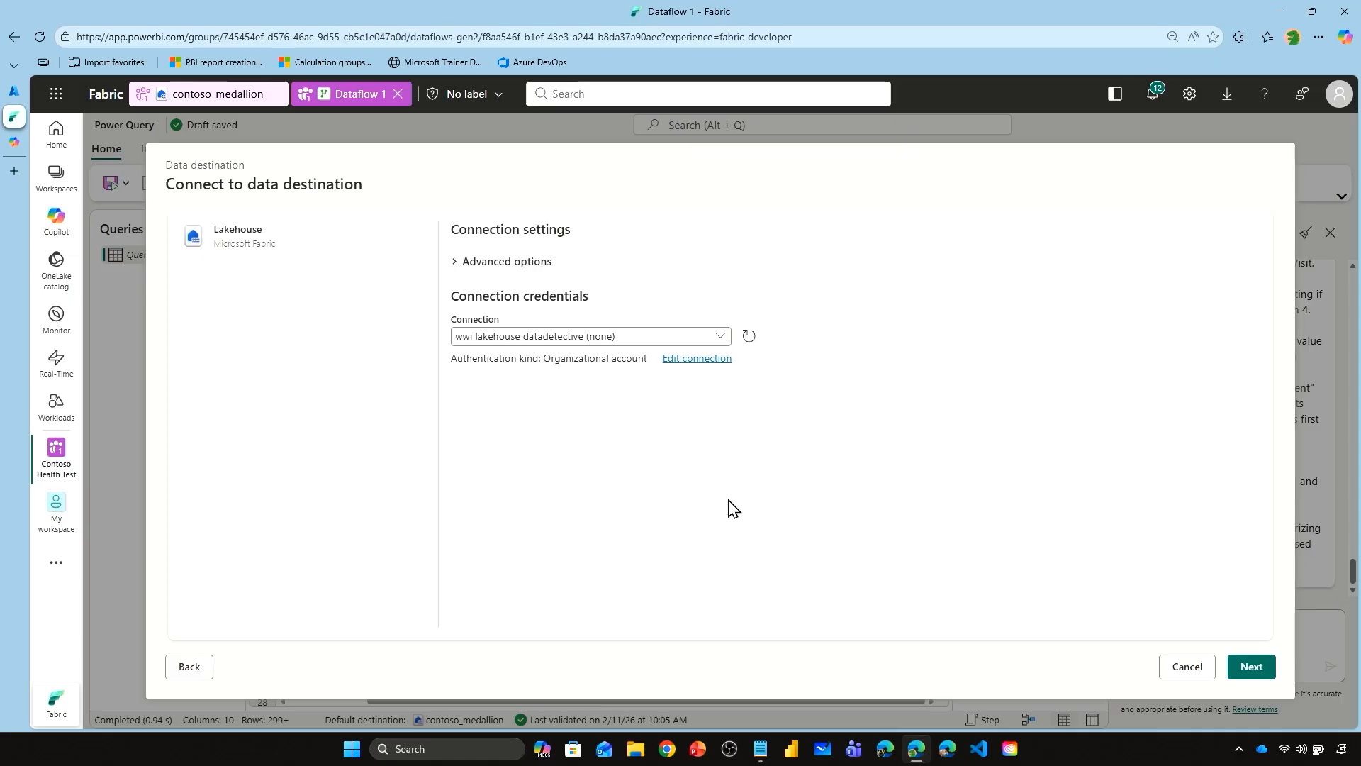
{"action": "left_click", "coordinate": [719, 338]}
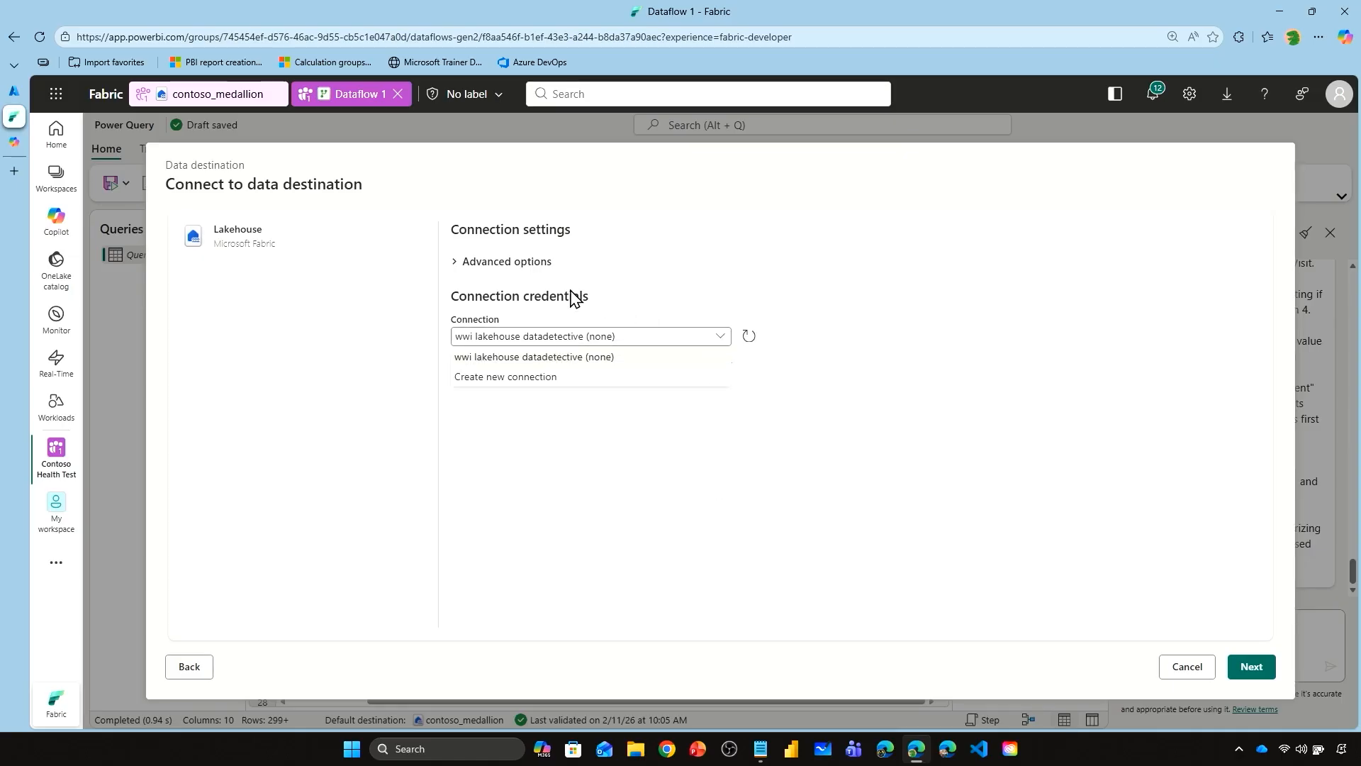
{"action": "left_click", "coordinate": [525, 388]}
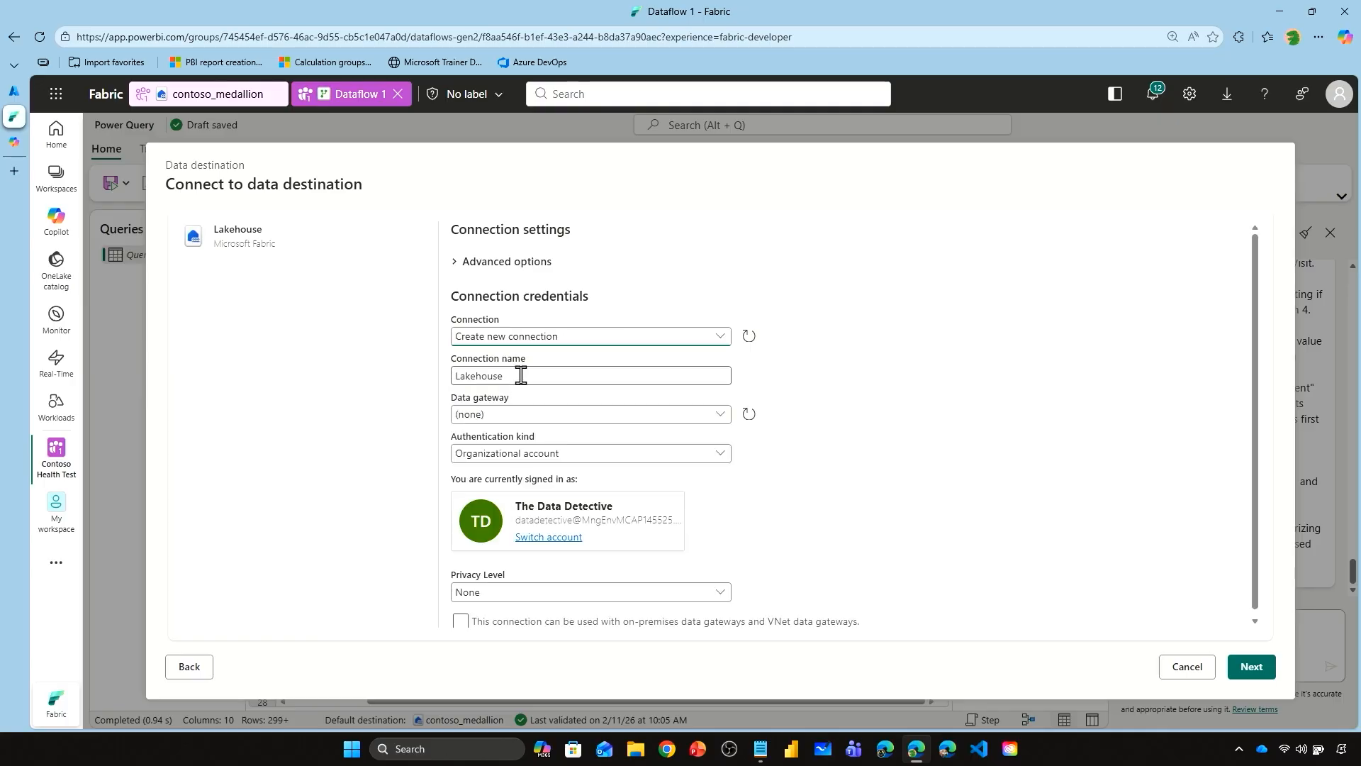
{"action": "scroll", "coordinate": [777, 451], "scroll_direction": "down", "scroll_amount": 1}
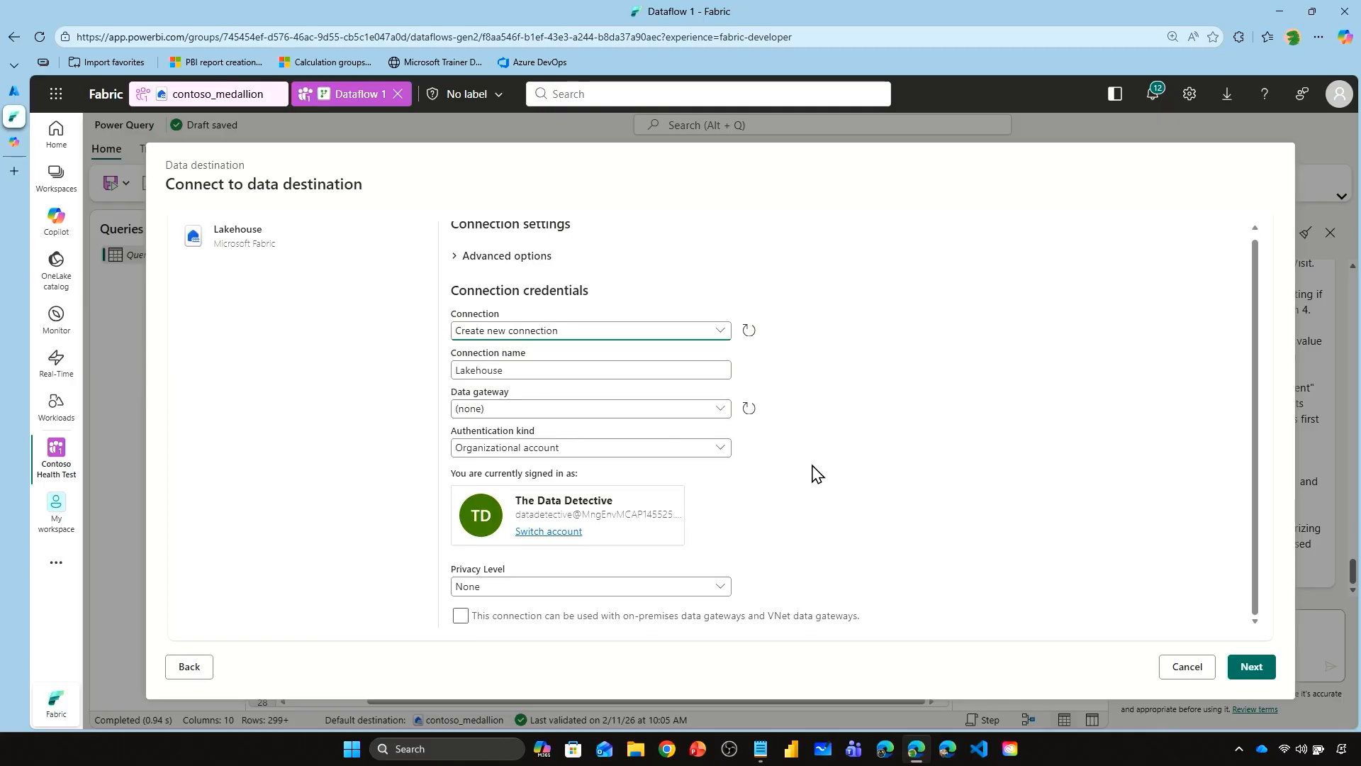
{"action": "left_click", "coordinate": [1252, 670]}
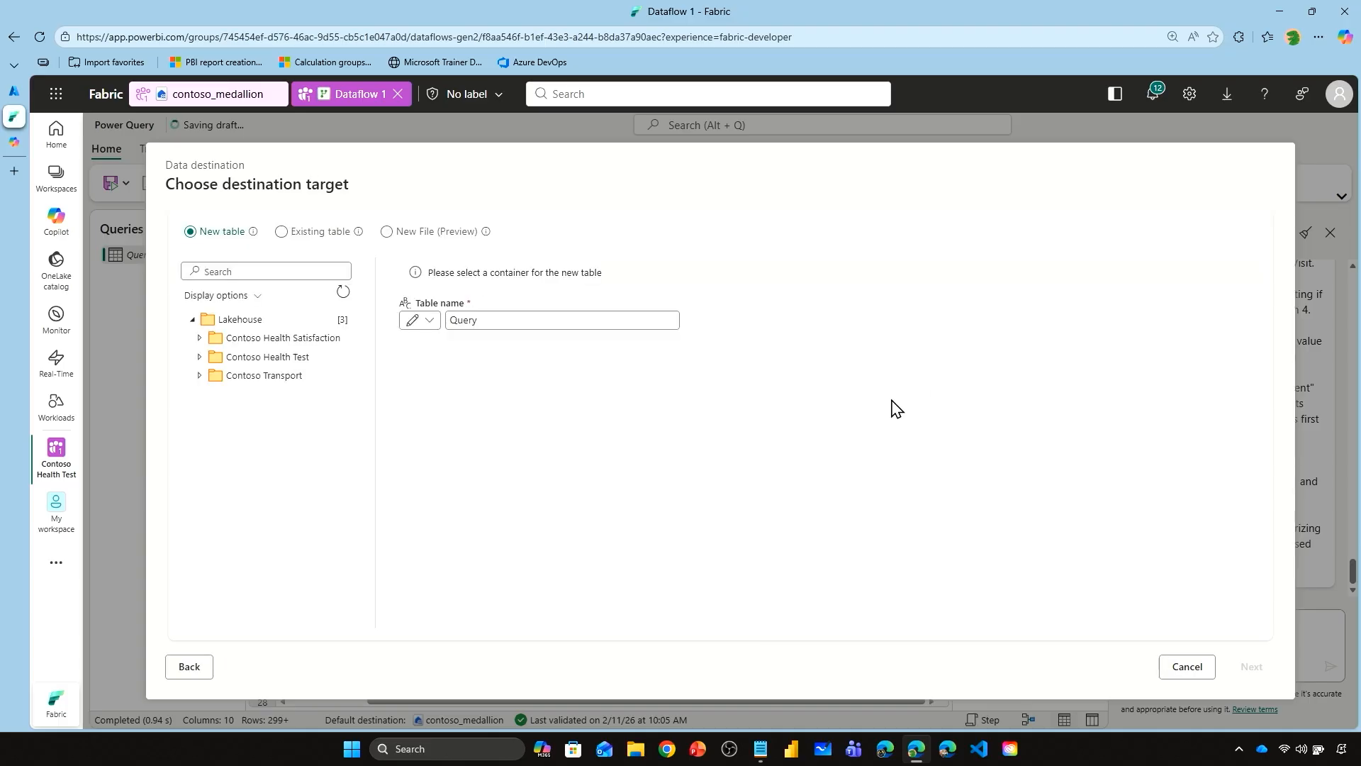
Step: Target a new file named patient_satisfaction_clean.csv in the contoso_medallion lakehouse of the Contoso Health Test workspace
{"action": "left_click", "coordinate": [199, 358]}
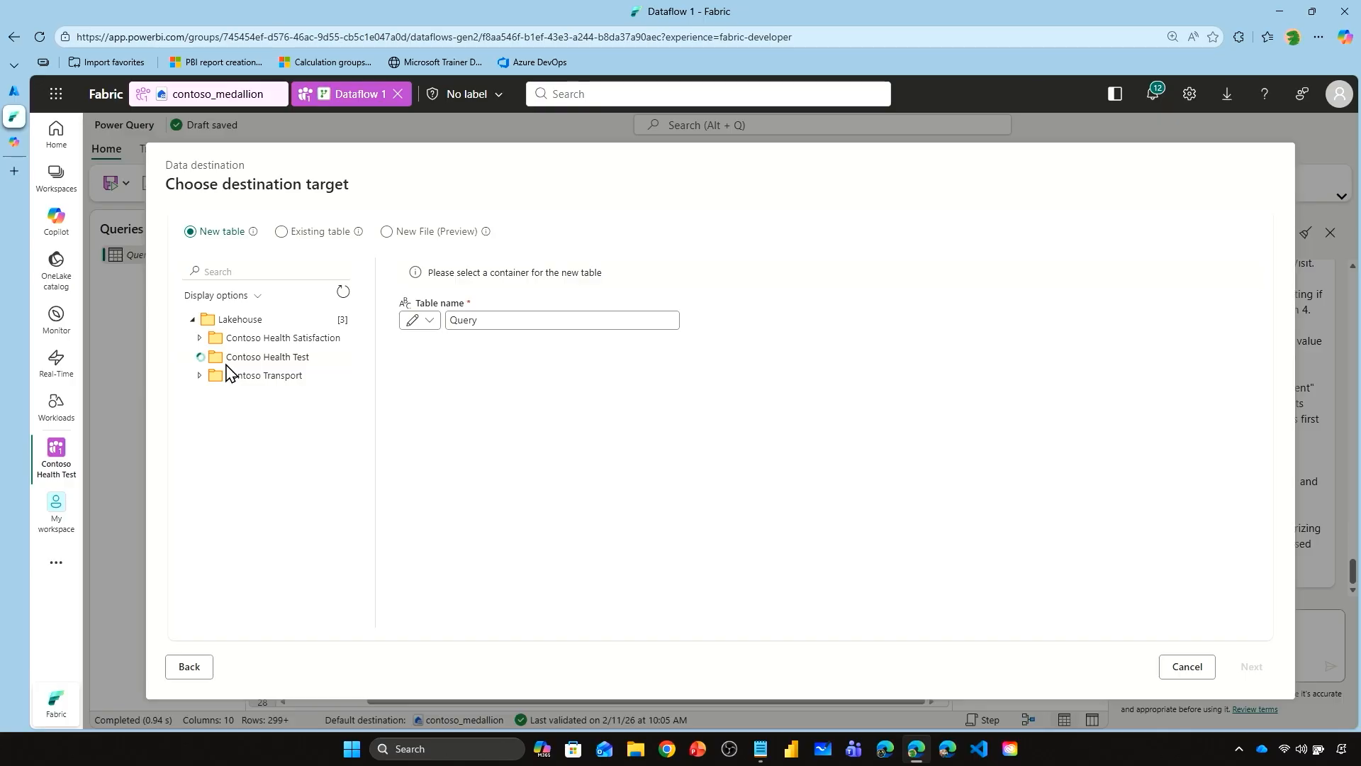
{"action": "left_click", "coordinate": [271, 378]}
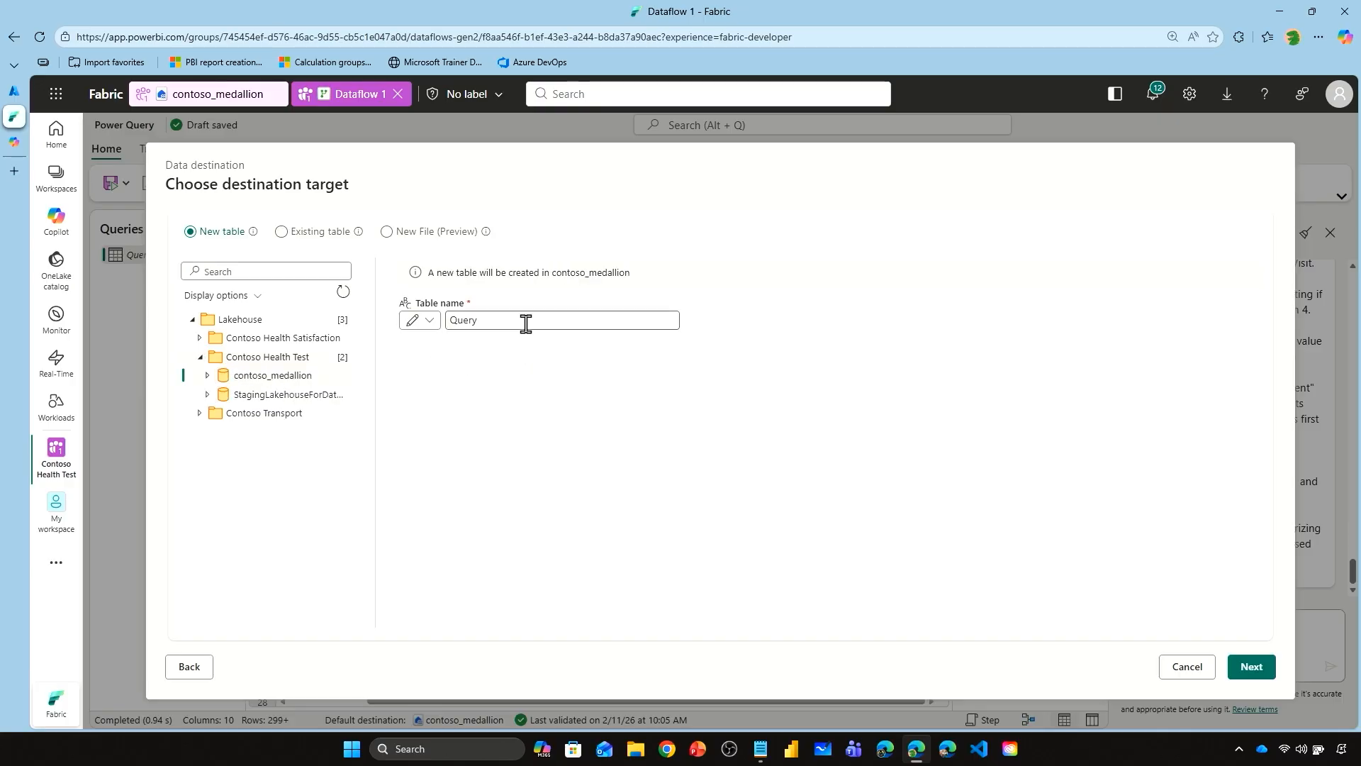
{"action": "left_click", "coordinate": [387, 234]}
{"action": "left_click_drag", "start_coordinate": [514, 374], "coordinate": [447, 373]}
{"action": "type", "text": "patient_satisfat"}
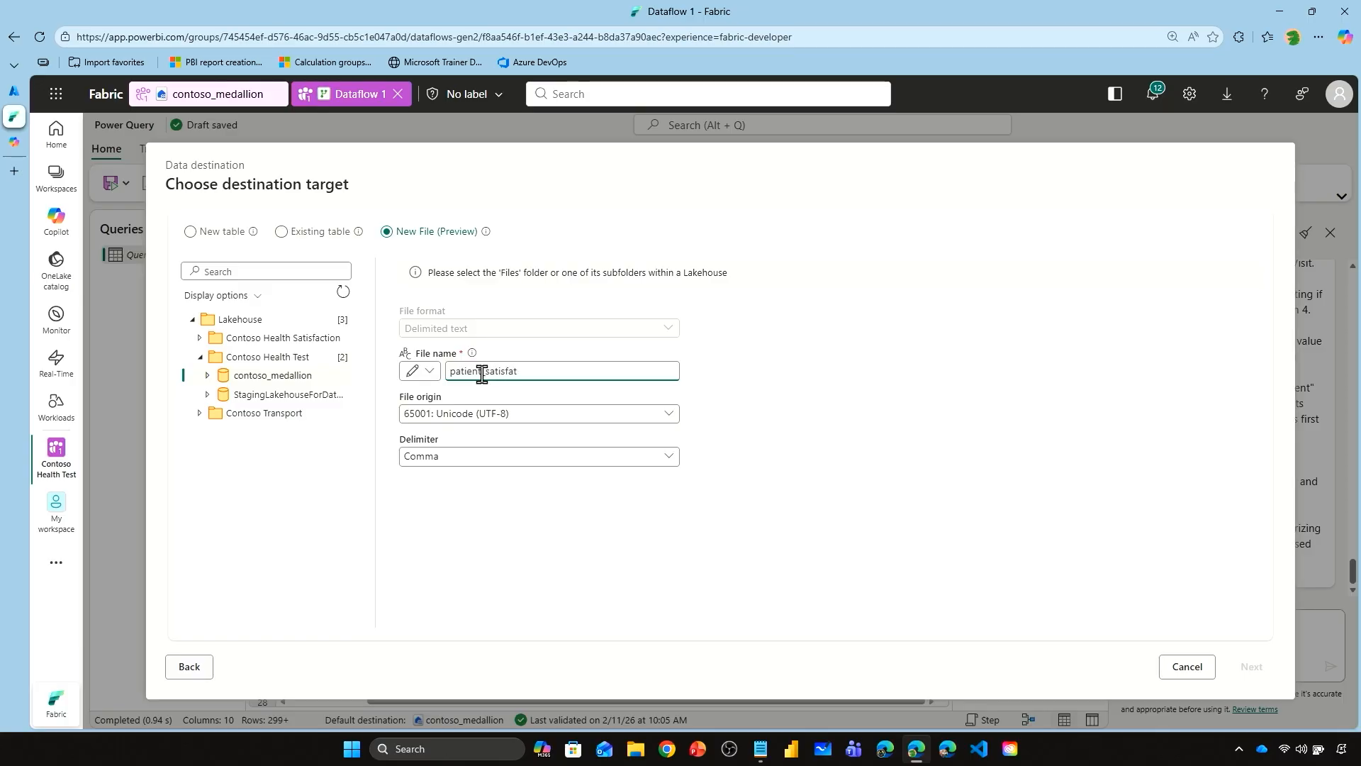
{"action": "key", "text": "BackSpace"}
{"action": "type", "text": "csv"}
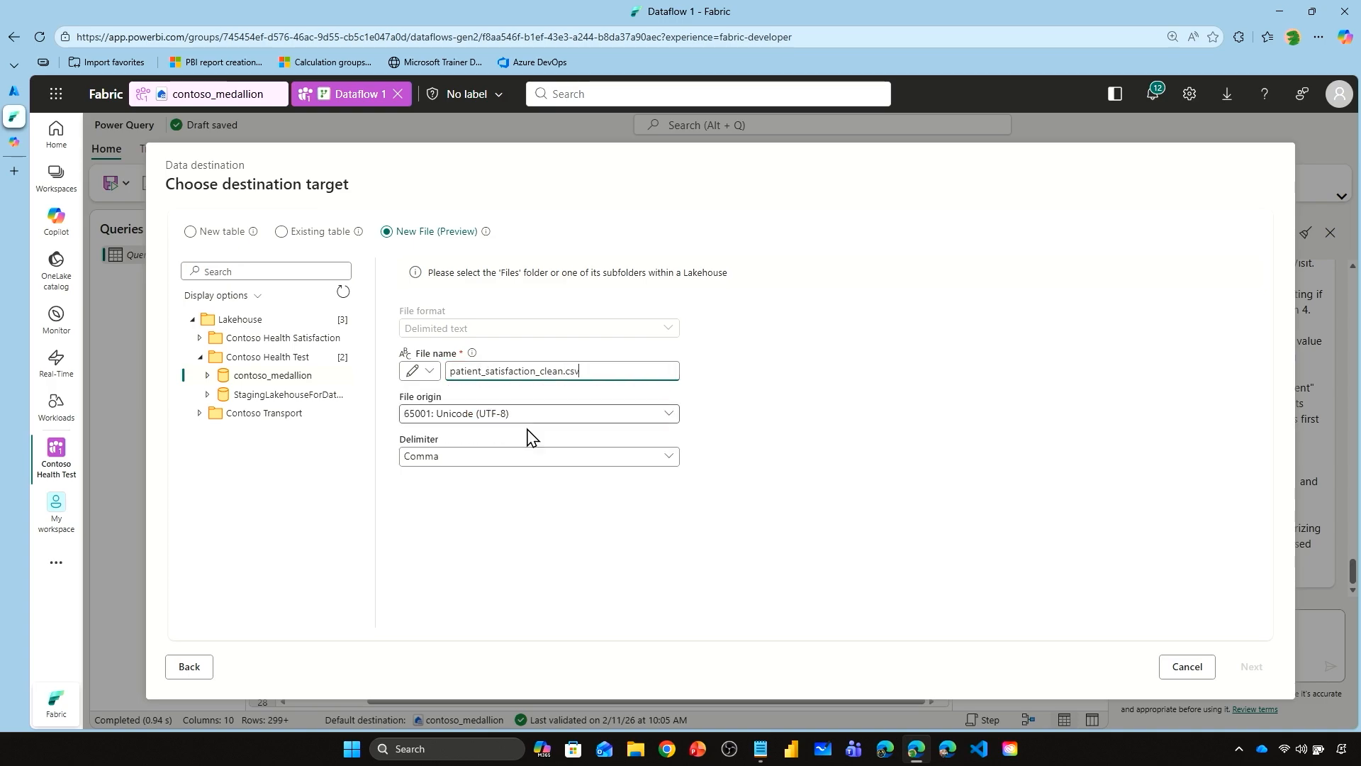
Step: Save the file destination in the lakehouse's Files/silver folder, and save and run the dataflow
{"action": "left_click", "coordinate": [208, 376]}
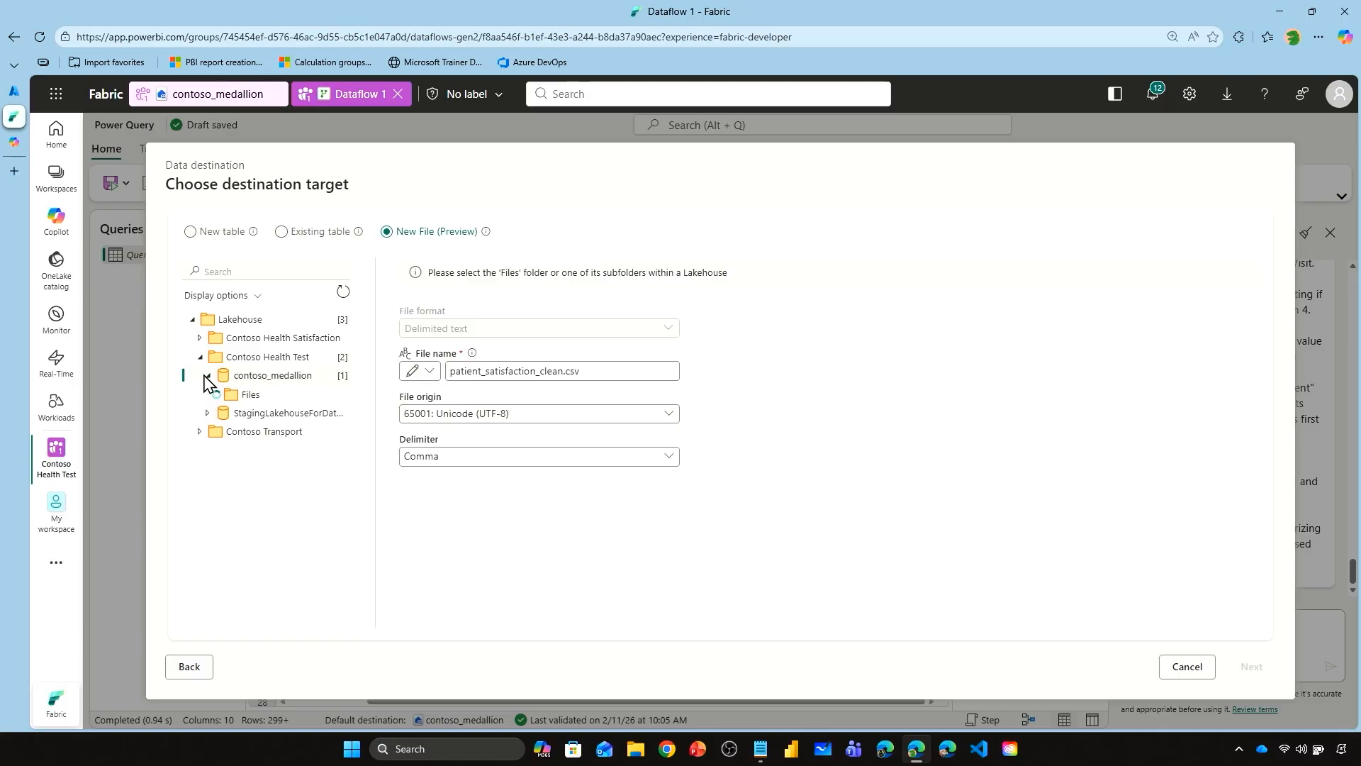
{"action": "left_click", "coordinate": [216, 395]}
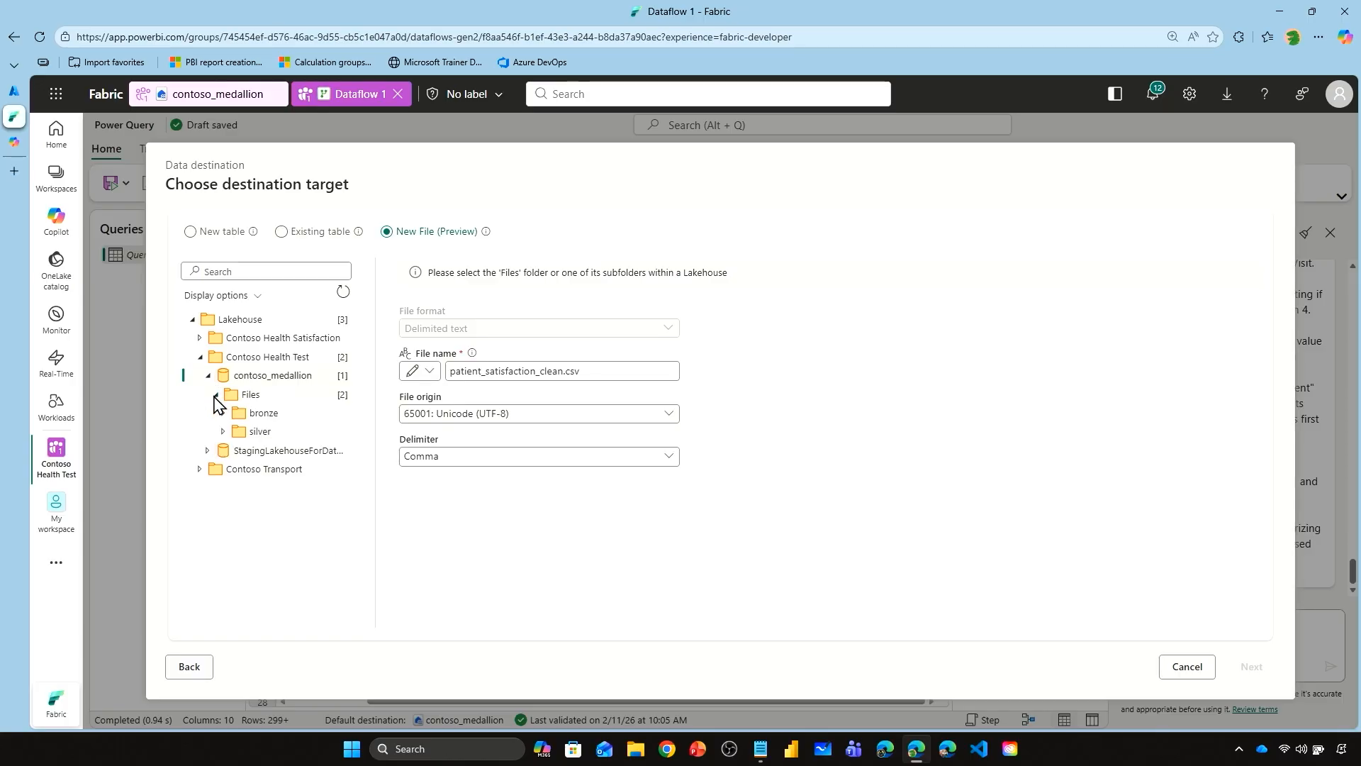
{"action": "left_click", "coordinate": [271, 437]}
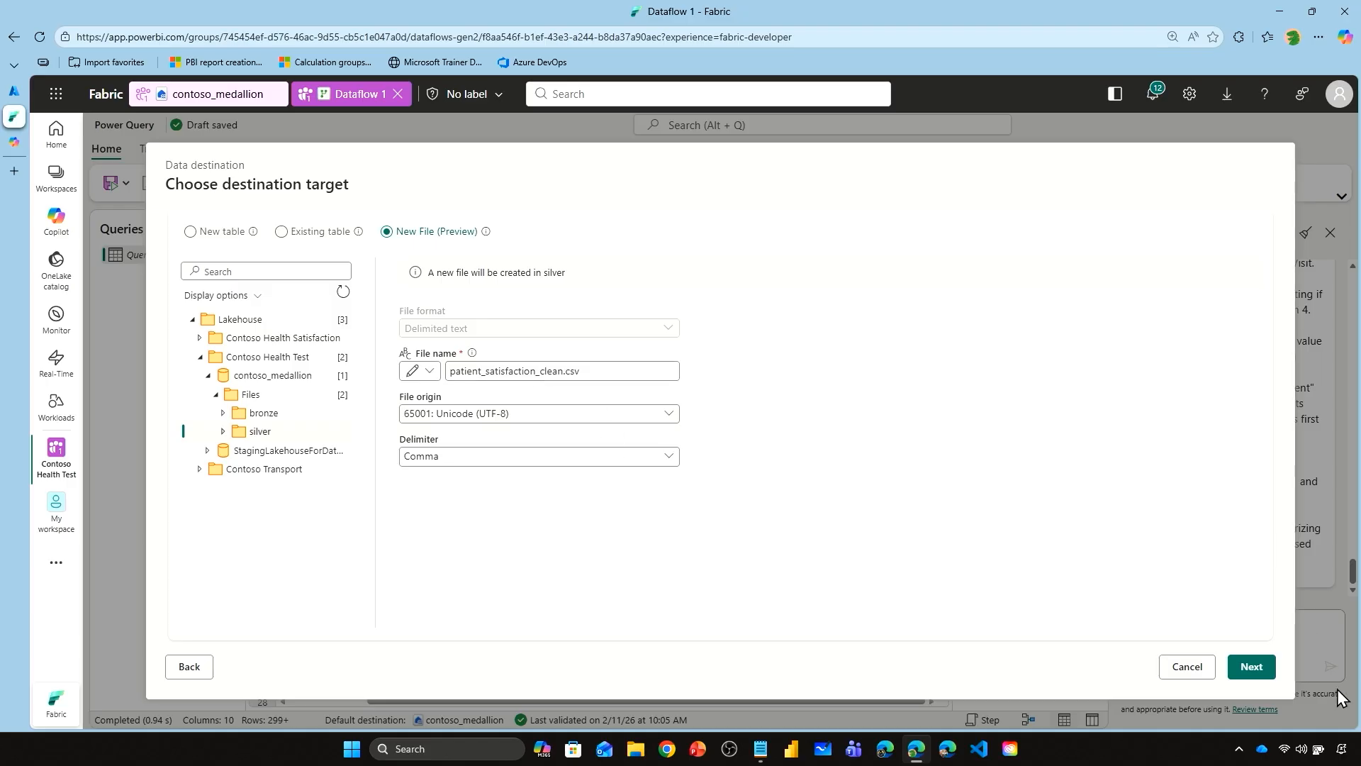
{"action": "left_click", "coordinate": [1251, 667]}
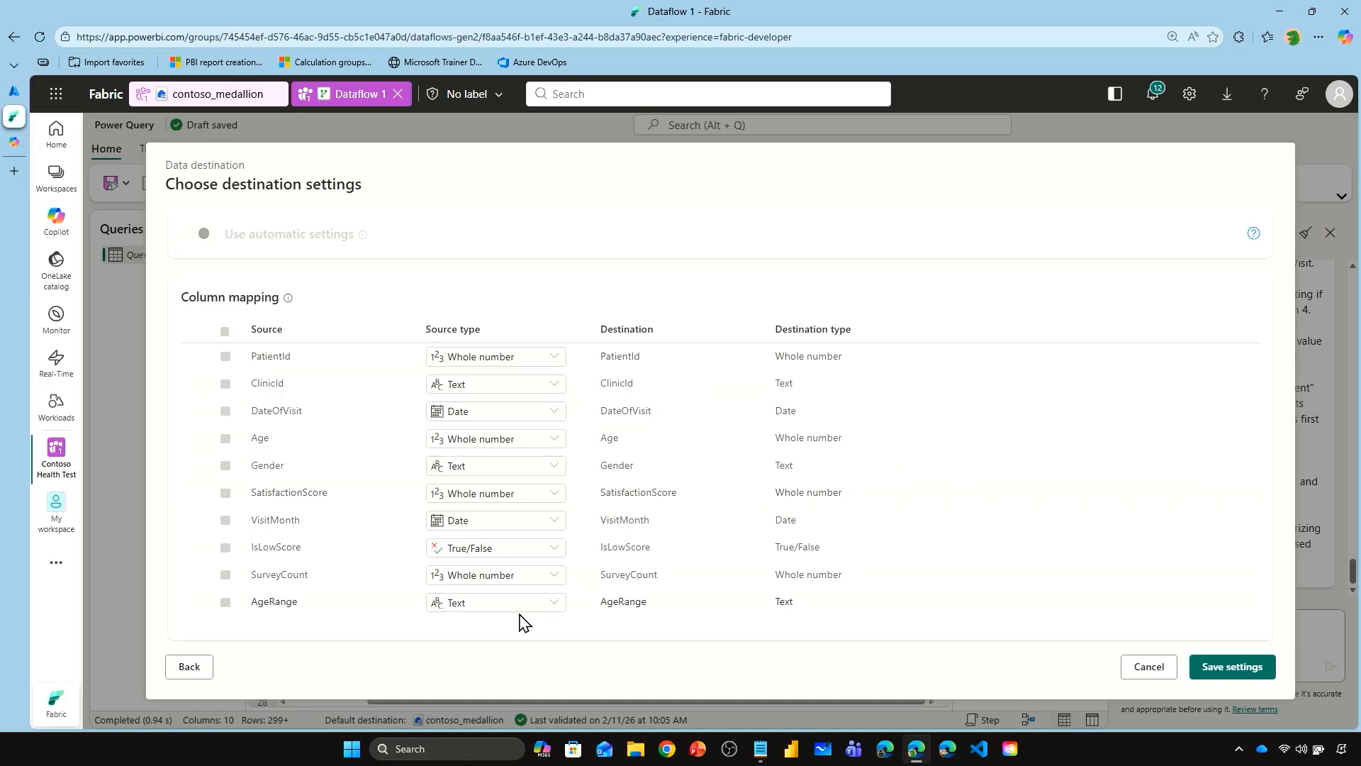
{"action": "left_click", "coordinate": [1256, 667]}
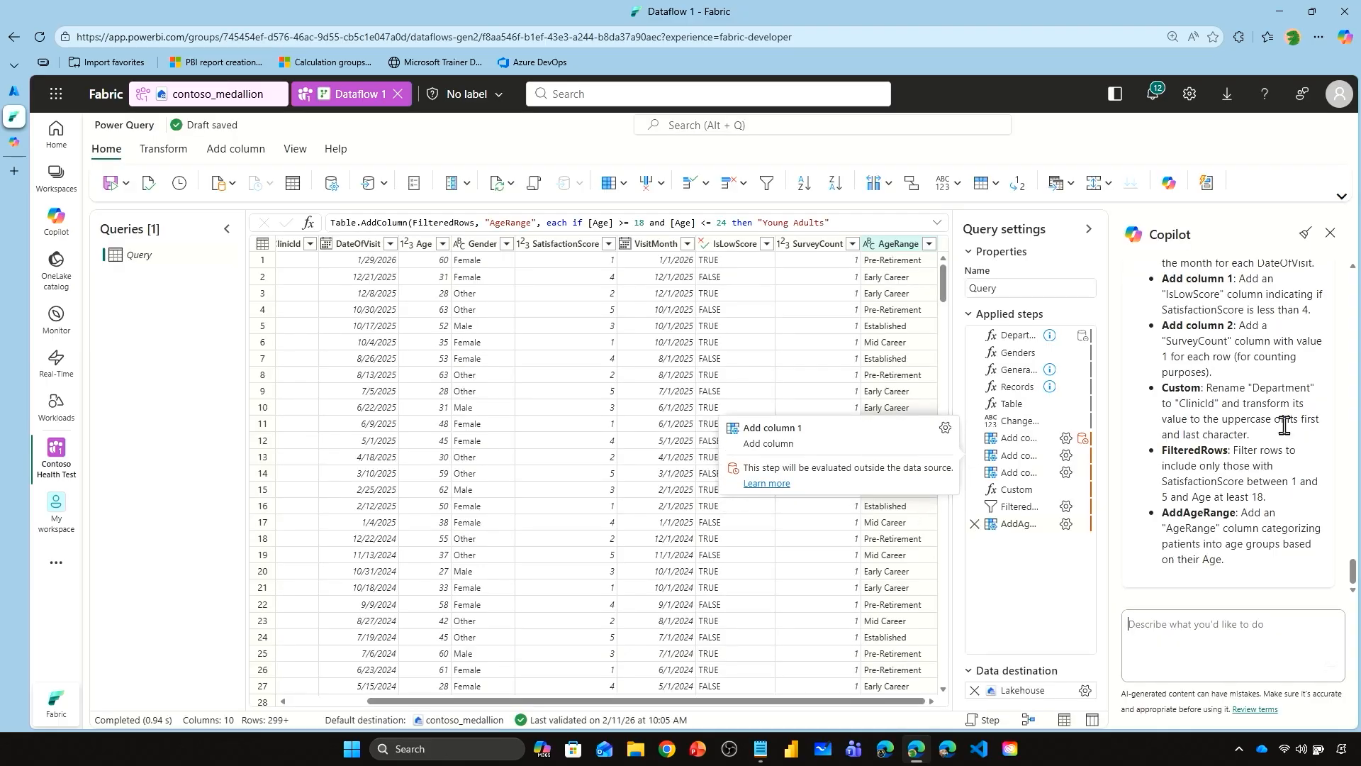
{"action": "left_click", "coordinate": [126, 184]}
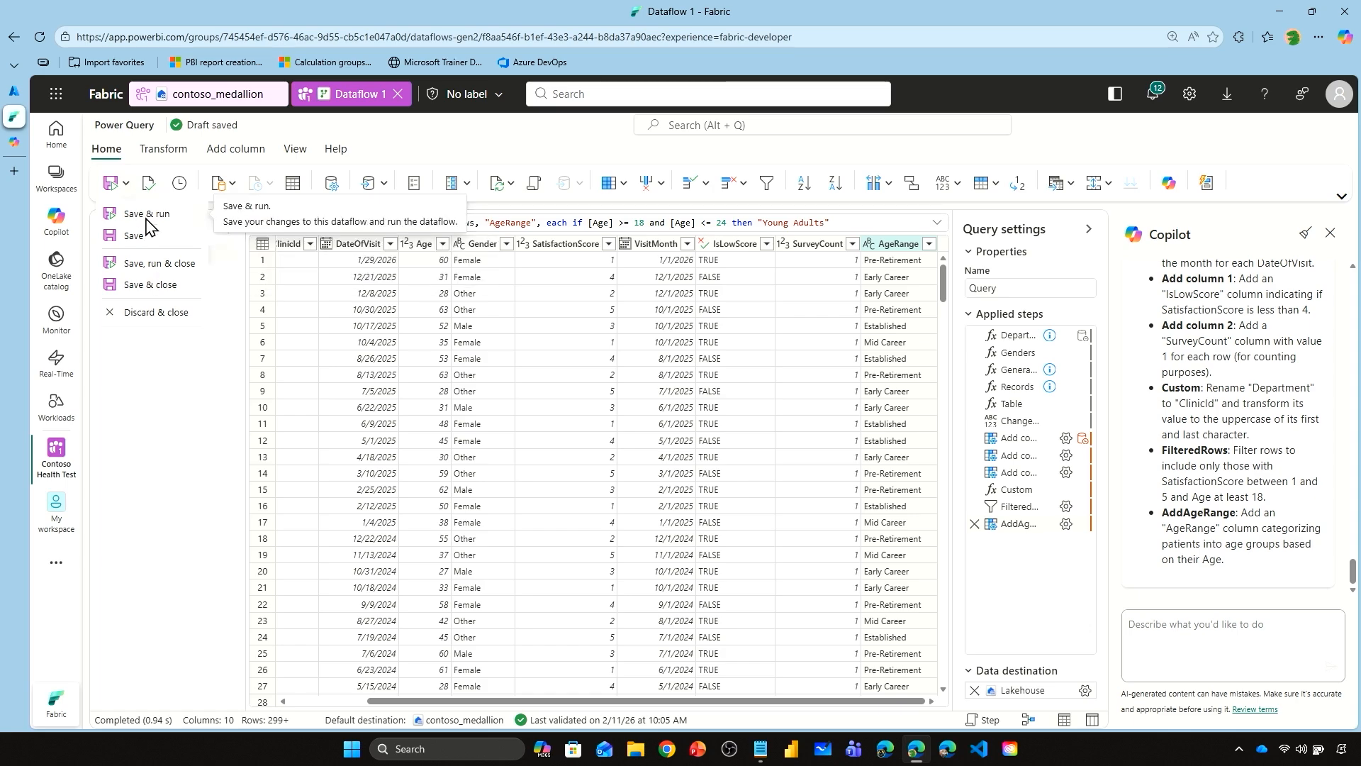
{"action": "left_click", "coordinate": [147, 216]}
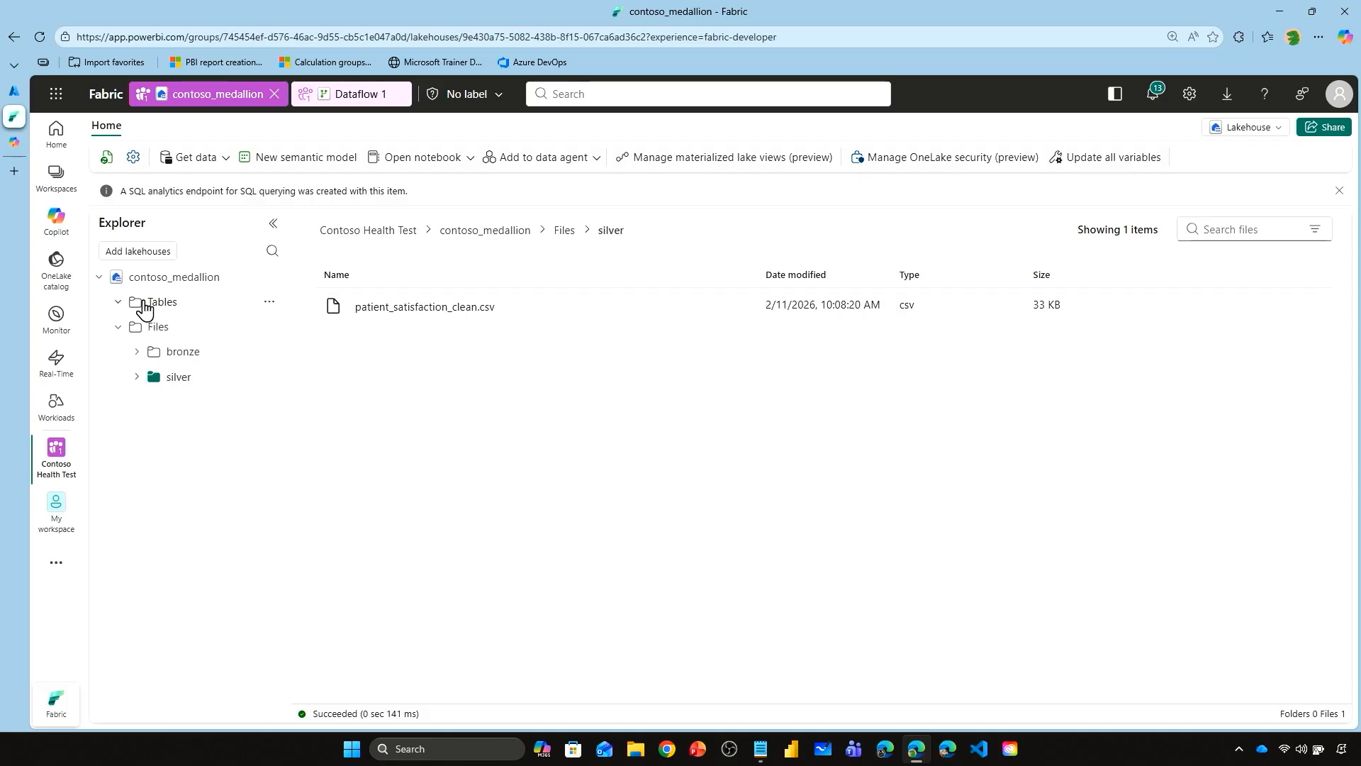
Step: Create a new notebook from the contoso_medallion lakehouse and connect it to a new standard session
{"action": "left_click", "coordinate": [434, 161]}
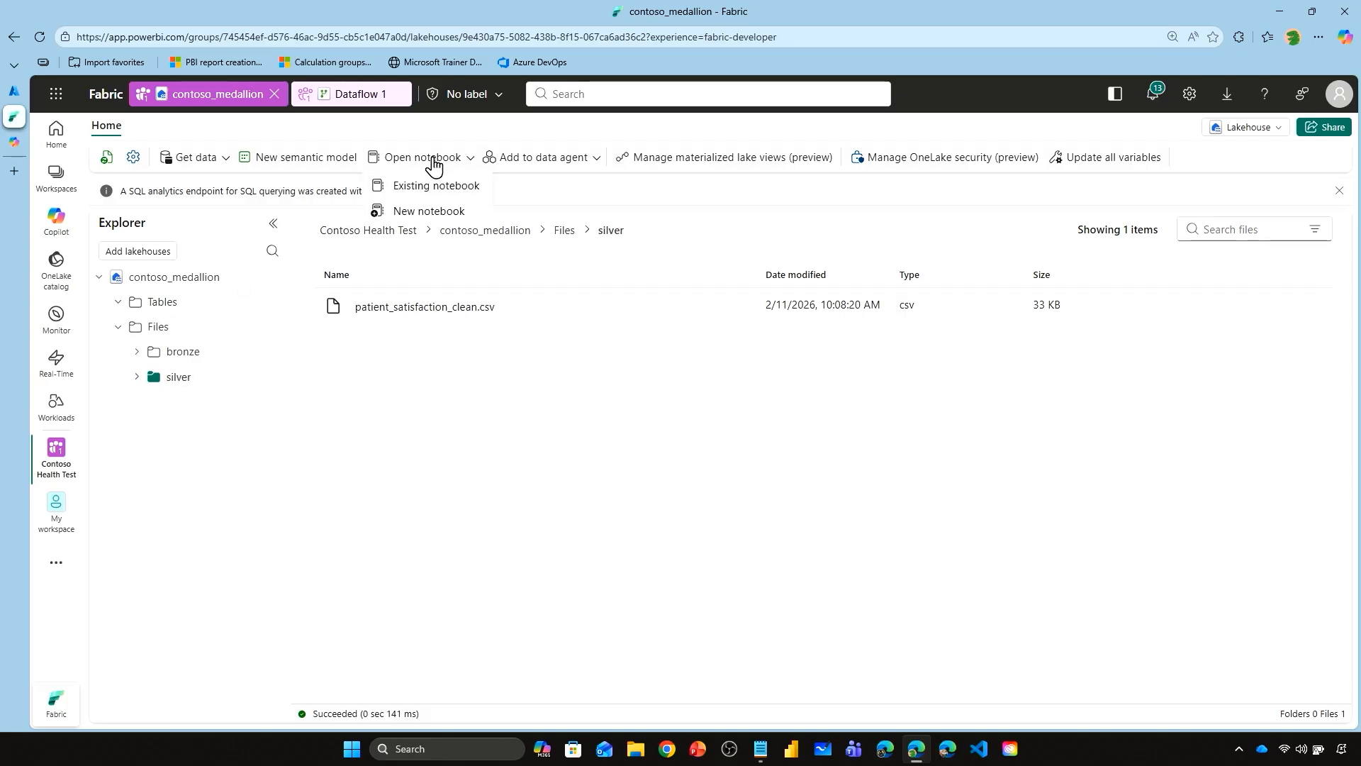
{"action": "left_click", "coordinate": [441, 212]}
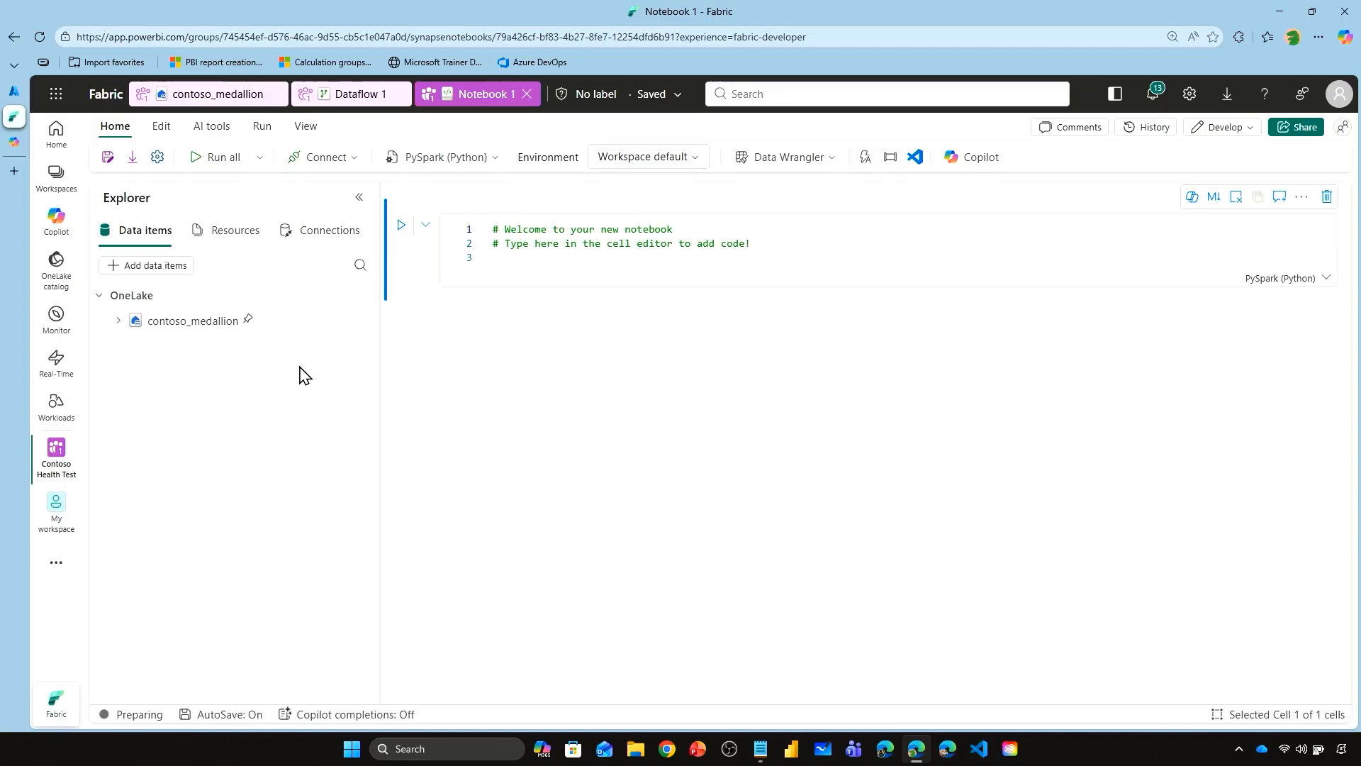
{"action": "left_click", "coordinate": [351, 162]}
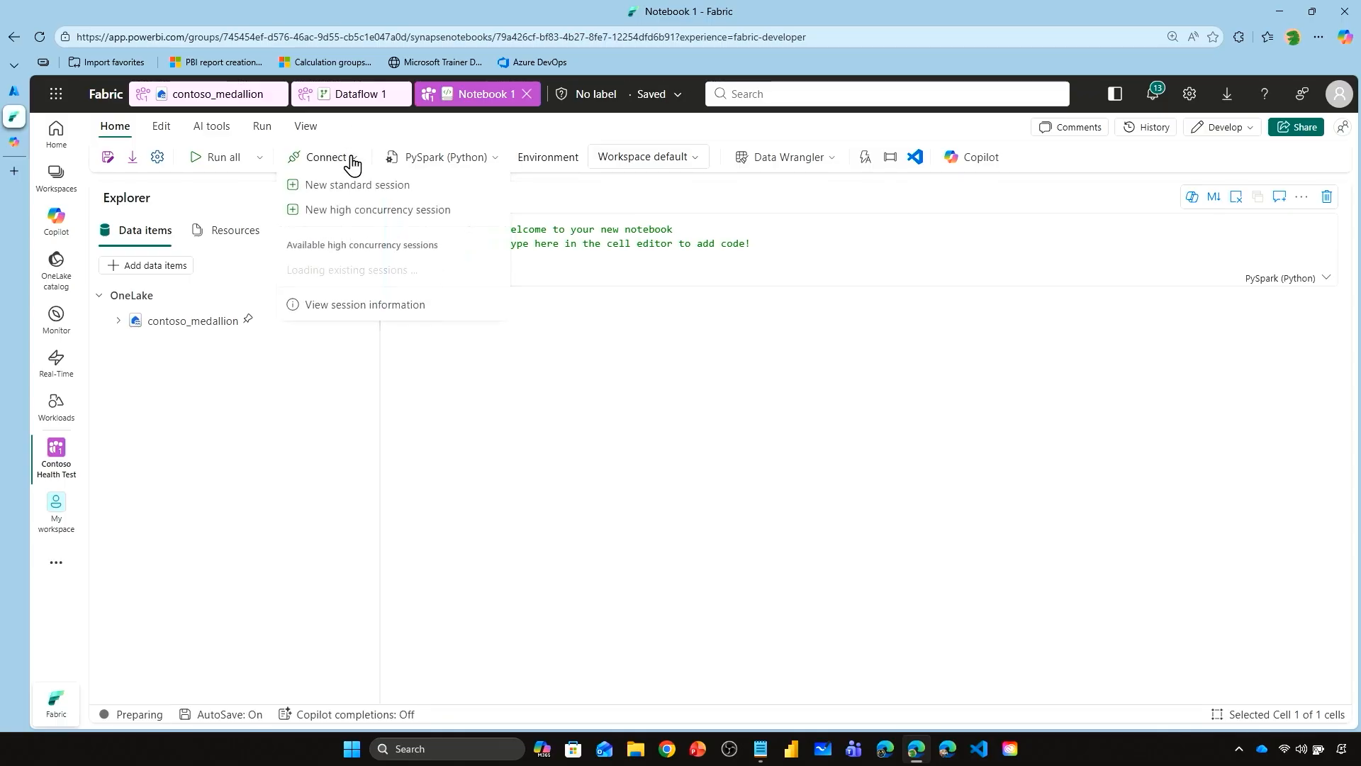
{"action": "left_click", "coordinate": [374, 188]}
Step: Expand the contoso_medallion lakehouse down to its silver folder in the notebook's data explorer
{"action": "left_click", "coordinate": [118, 320]}
{"action": "left_click", "coordinate": [136, 370]}
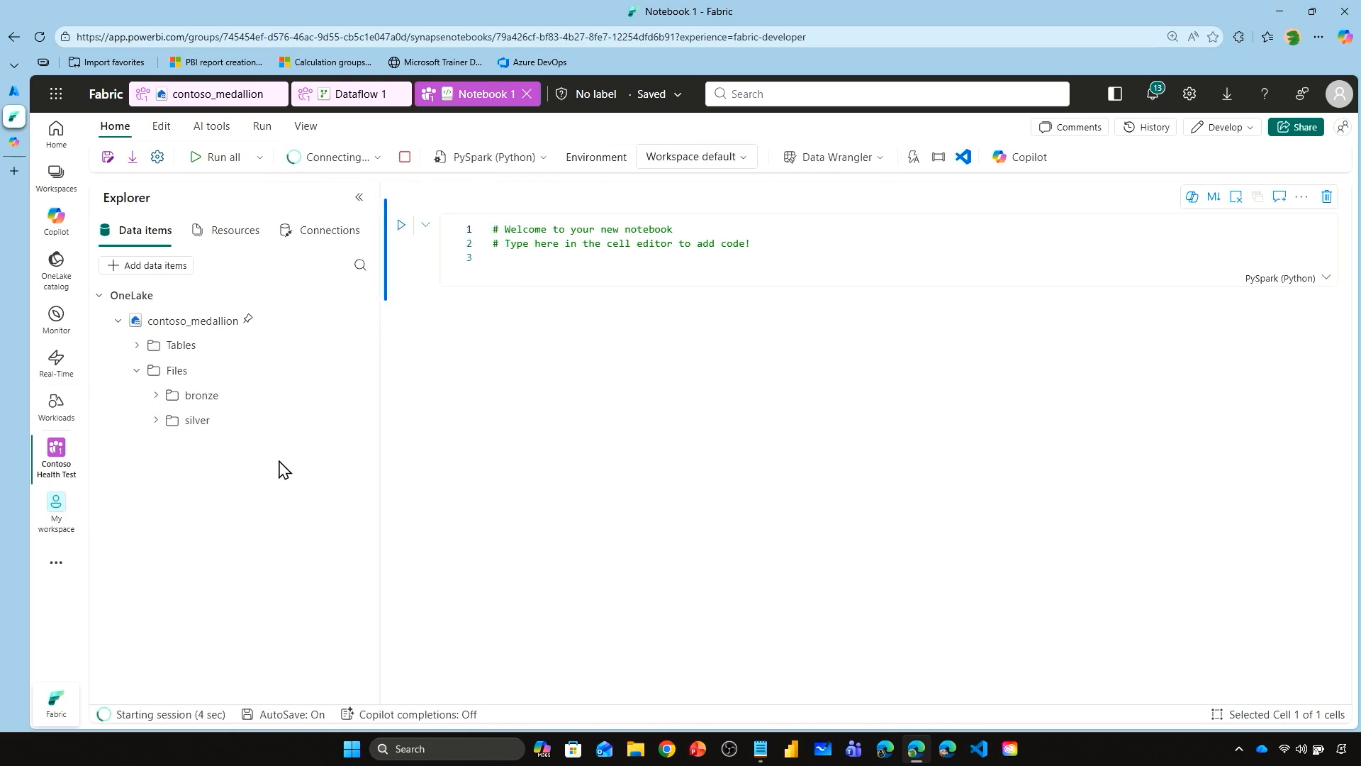
{"action": "left_click", "coordinate": [155, 420]}
Step: Replace the notebook's starter comments with %set_output and run the cell
{"action": "left_click_drag", "start_coordinate": [787, 241], "coordinate": [500, 228]}
{"action": "type", "text": "%set_output"}
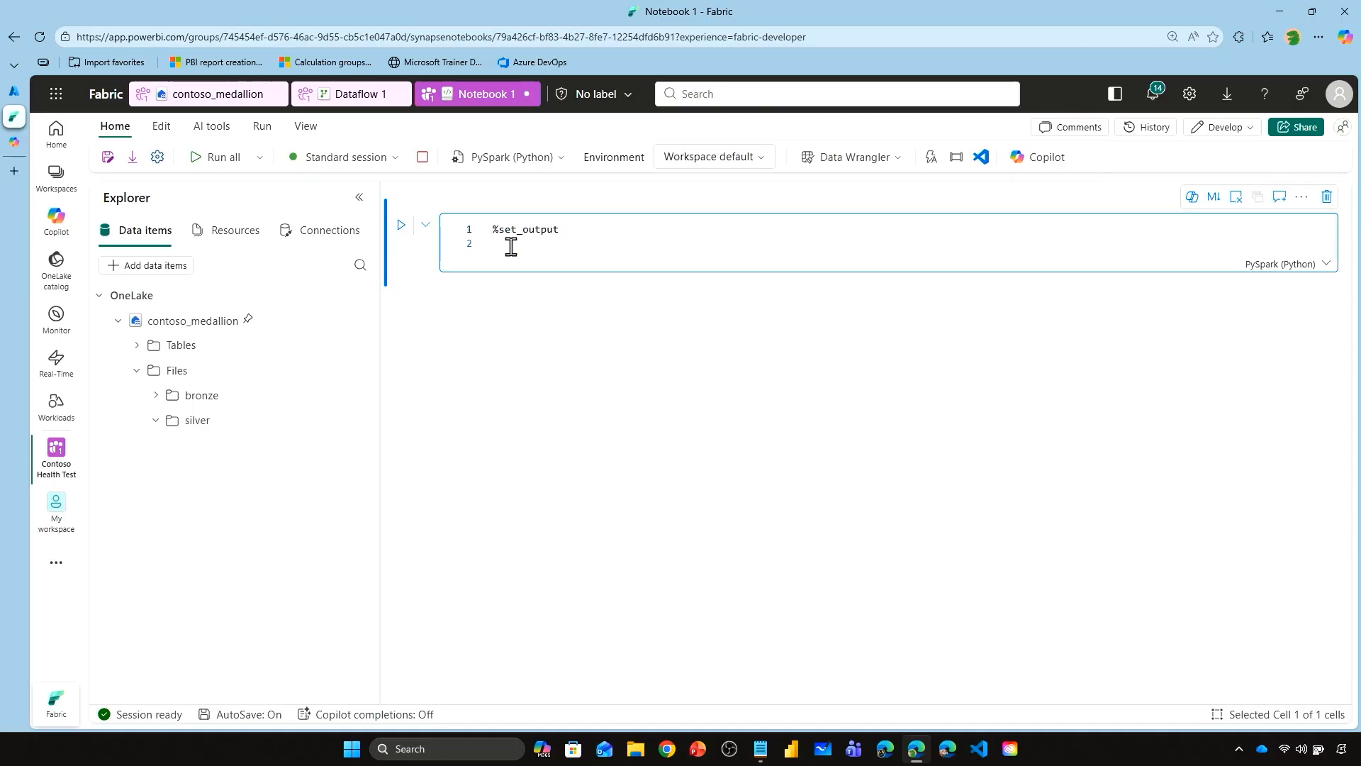
{"action": "left_click", "coordinate": [402, 233]}
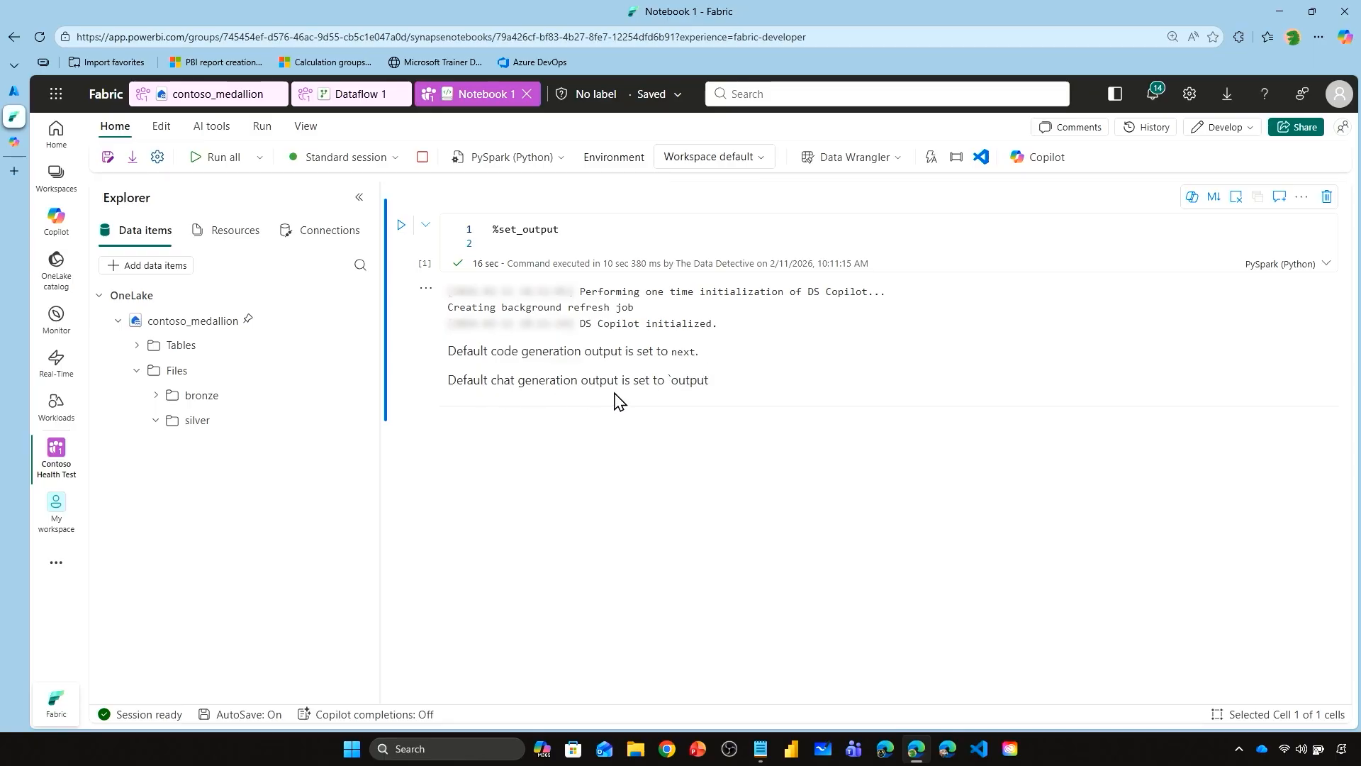
Step: Run a new %%chat cell describing the 'contoso_medallion' lakehouse, target file 'patient_satisfaction_clean.csv', and aggregation to Gold table 'ClinicKPI' with monthly KPIs per ClinicId
{"action": "left_click", "coordinate": [480, 452]}
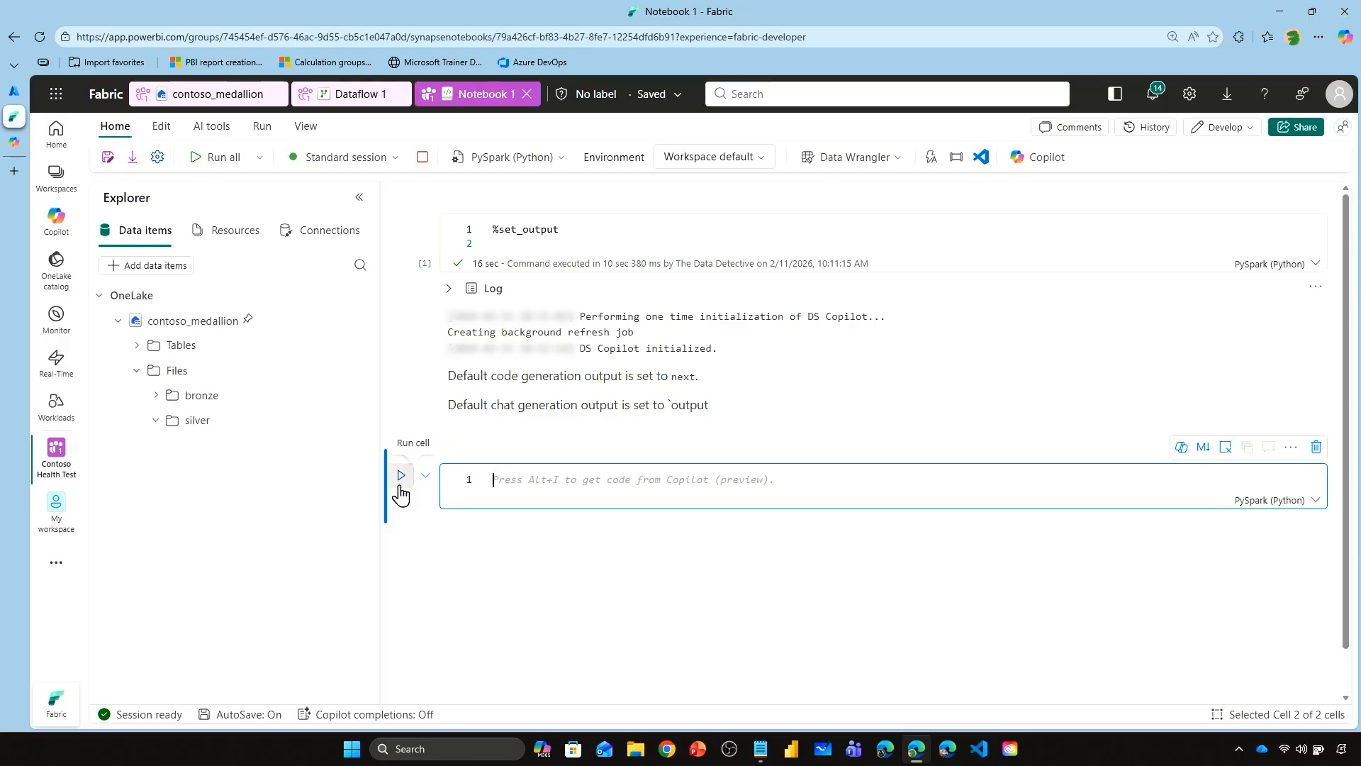
{"action": "type", "text": "We are in the 'contoso_sample' lakehouse. Our target file is 'patient_satisfaction_clean.csv'. We will aggregate to a Gold table 'ClinicKPI' with monthly KPIs per ClinicId."}
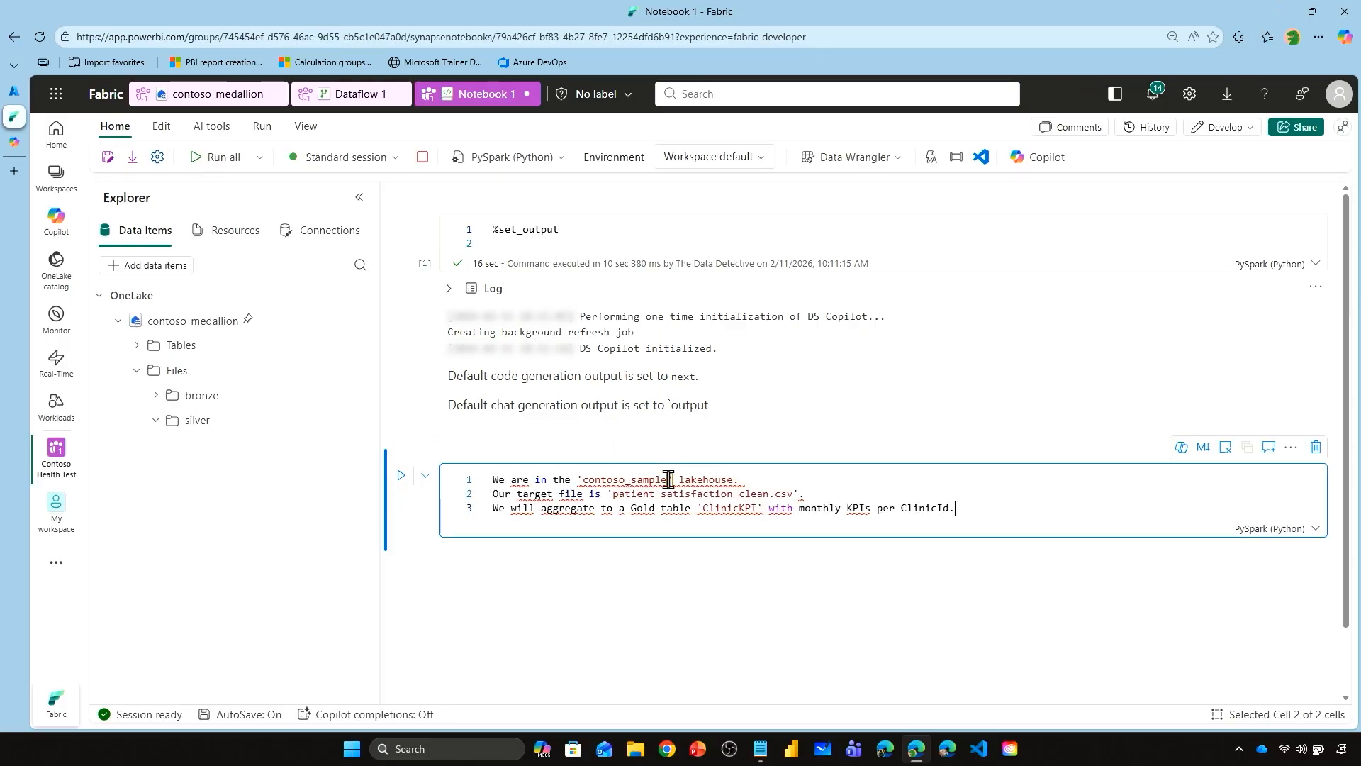
{"action": "key", "text": "BackSpace"}
{"action": "key", "text": "BackSpace"}
{"action": "key", "text": "BackSpace"}
{"action": "key", "text": "BackSpace"}
{"action": "key", "text": "BackSpace"}
{"action": "key", "text": "BackSpace"}
{"action": "type", "text": "medallion"}
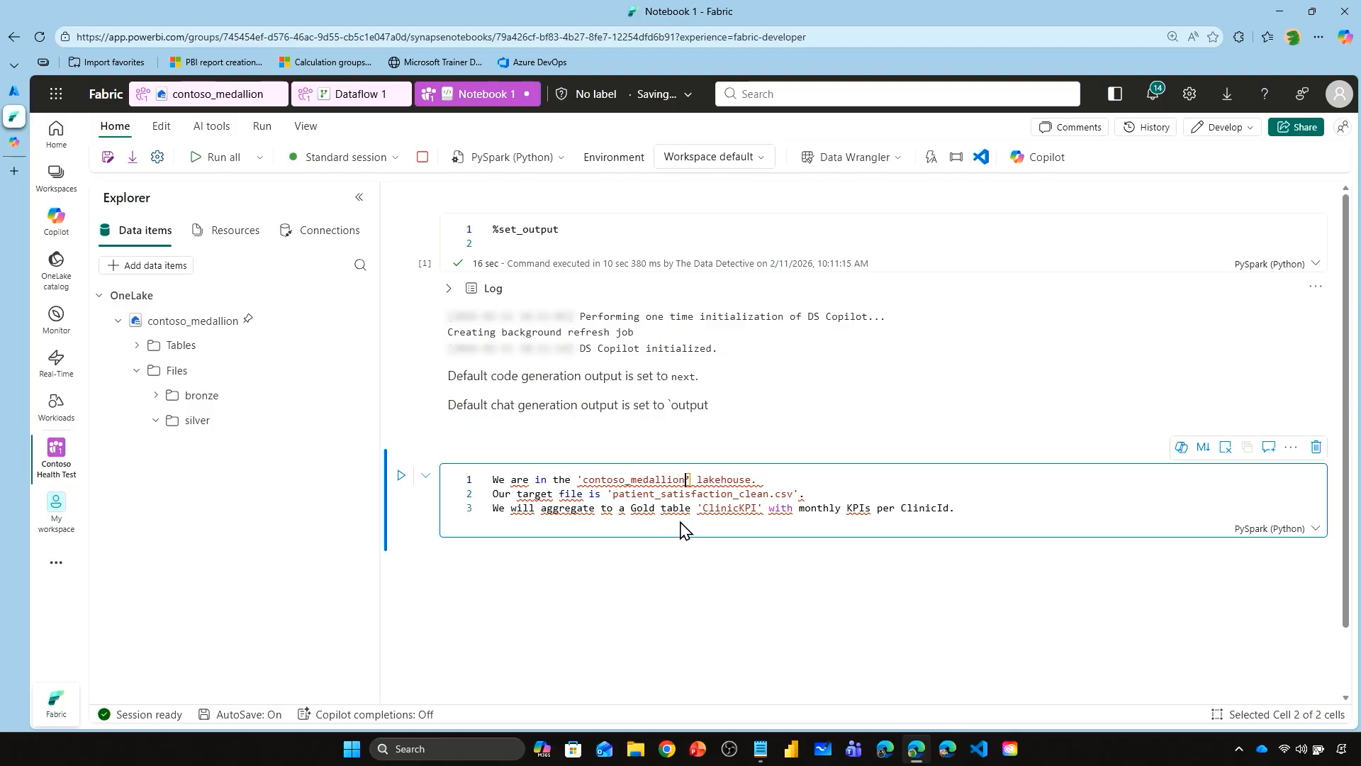
{"action": "left_click", "coordinate": [400, 477]}
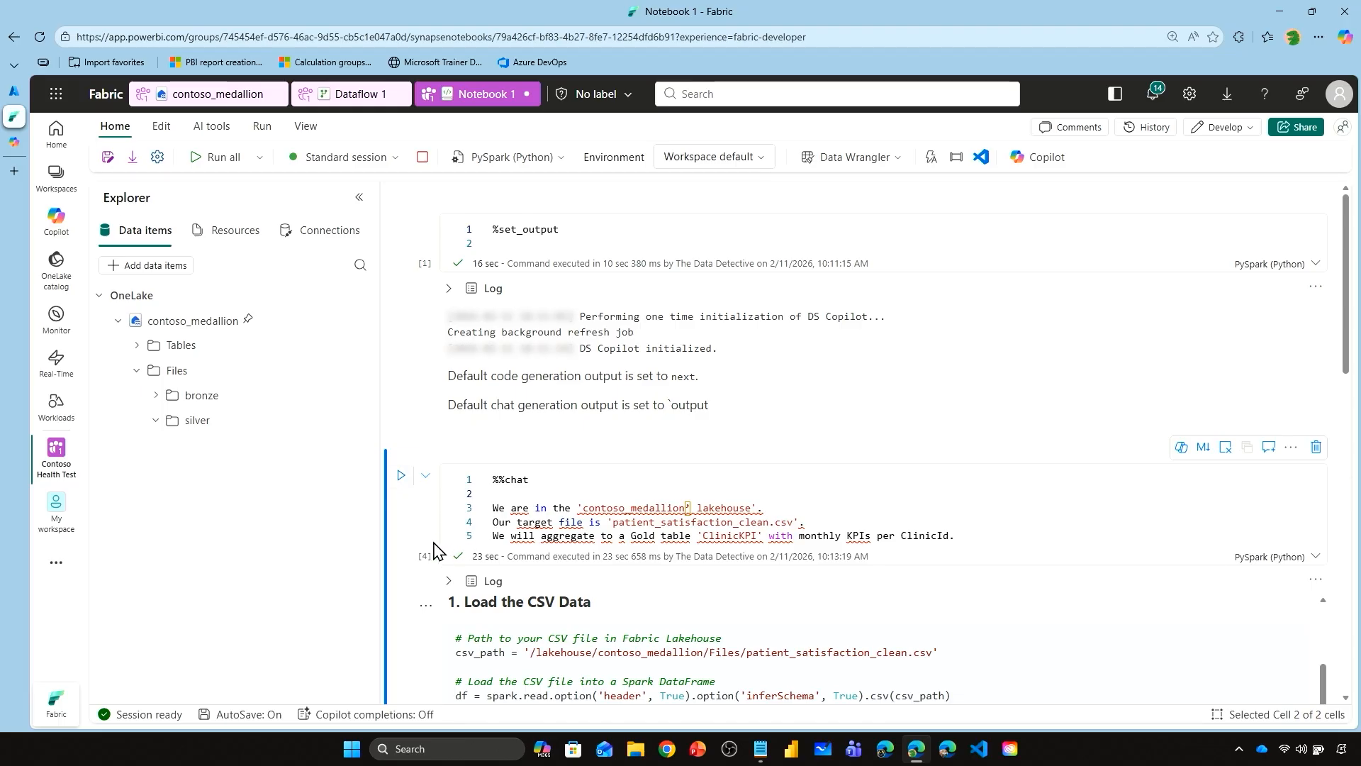
Step: Review Copilot's chat response covering the CSV loading, monthly KPI aggregation, Gold table write and troubleshooting notes
{"action": "scroll", "coordinate": [417, 547], "scroll_direction": "down", "scroll_amount": 2}
{"action": "scroll", "coordinate": [419, 544], "scroll_direction": "down", "scroll_amount": 2}
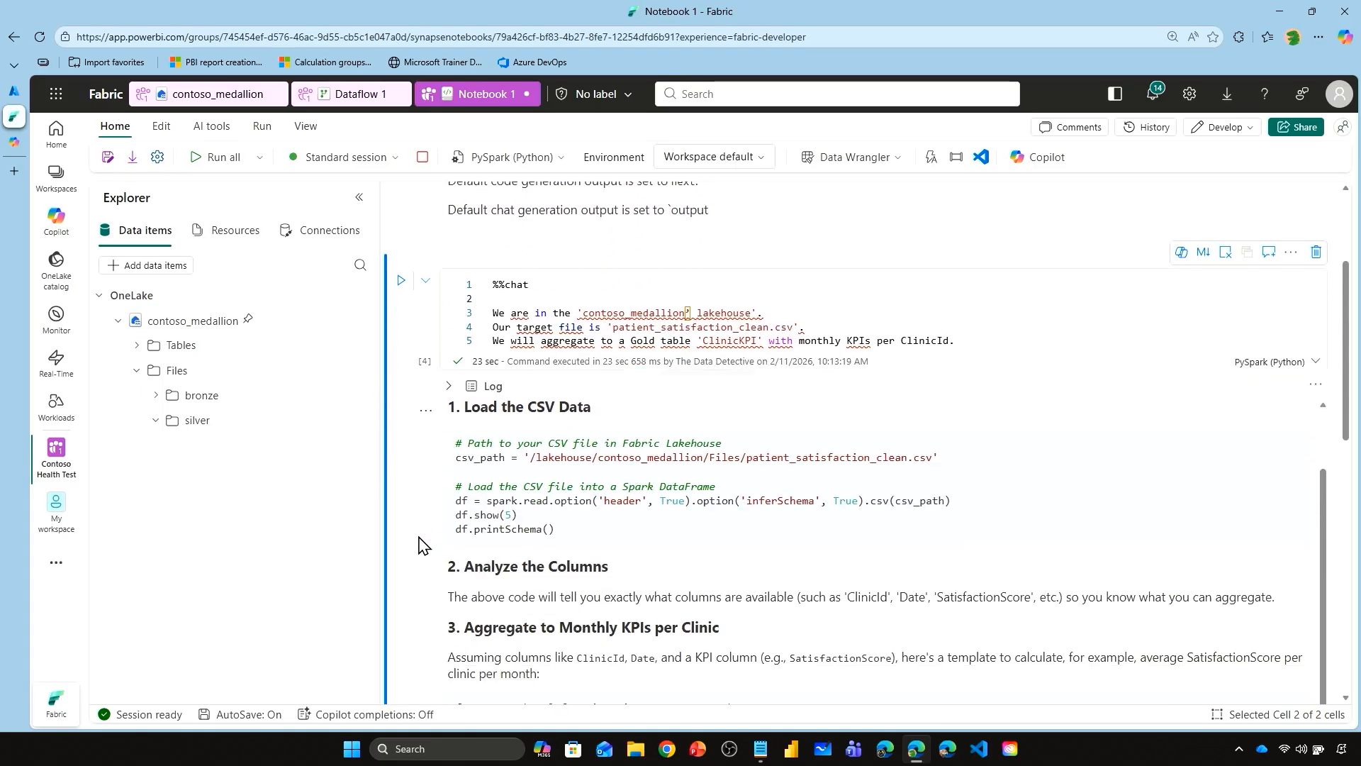
{"action": "scroll", "coordinate": [424, 544], "scroll_direction": "down", "scroll_amount": 1}
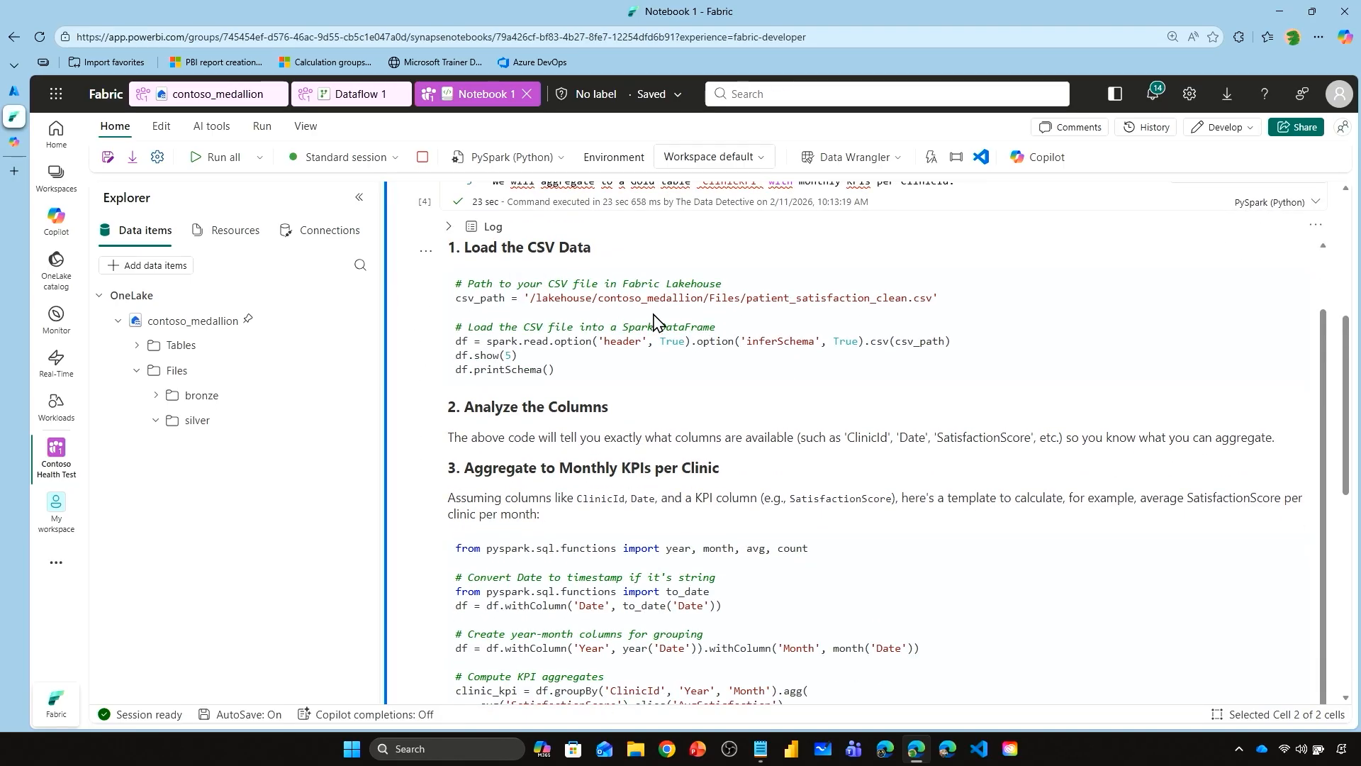
{"action": "scroll", "coordinate": [659, 324], "scroll_direction": "down", "scroll_amount": 1}
{"action": "scroll", "coordinate": [683, 356], "scroll_direction": "down", "scroll_amount": 4}
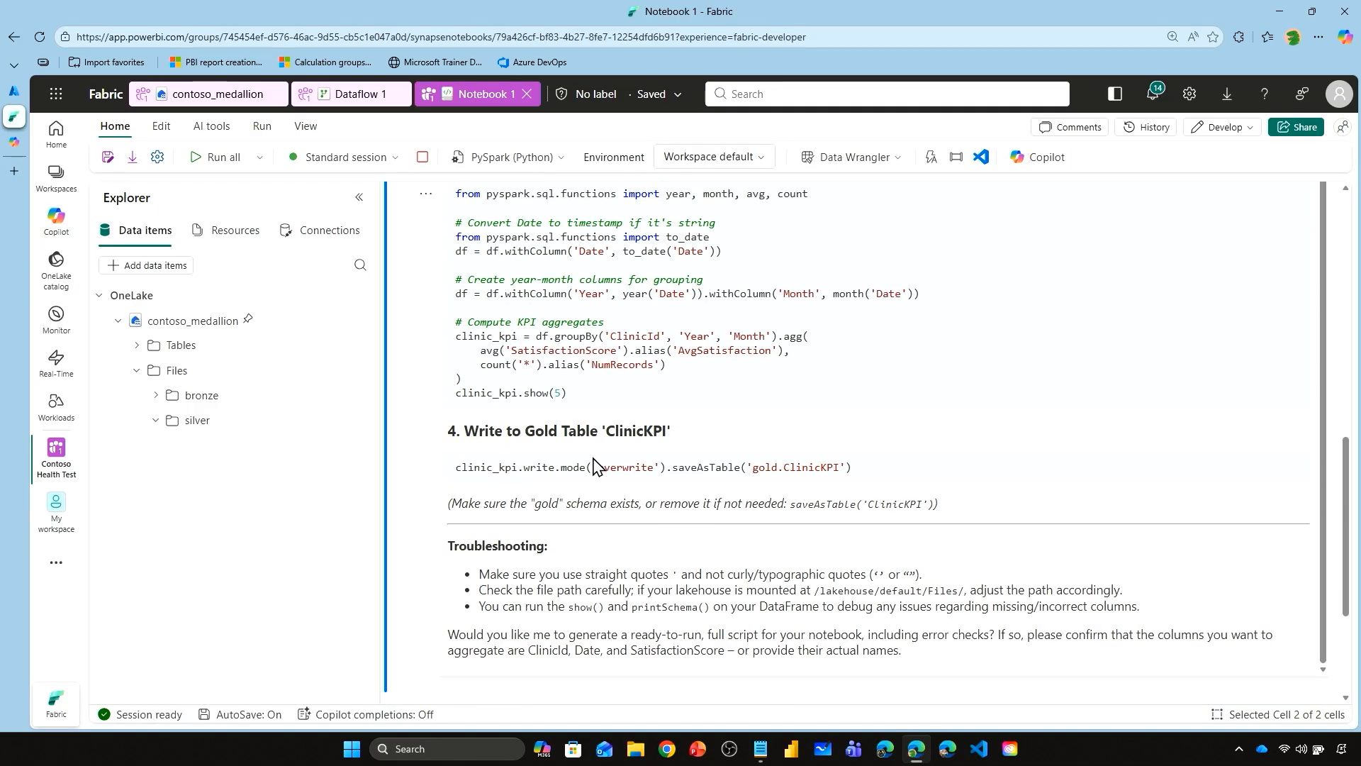
{"action": "scroll", "coordinate": [592, 459], "scroll_direction": "down", "scroll_amount": 2}
{"action": "scroll", "coordinate": [586, 455], "scroll_direction": "up", "scroll_amount": 1}
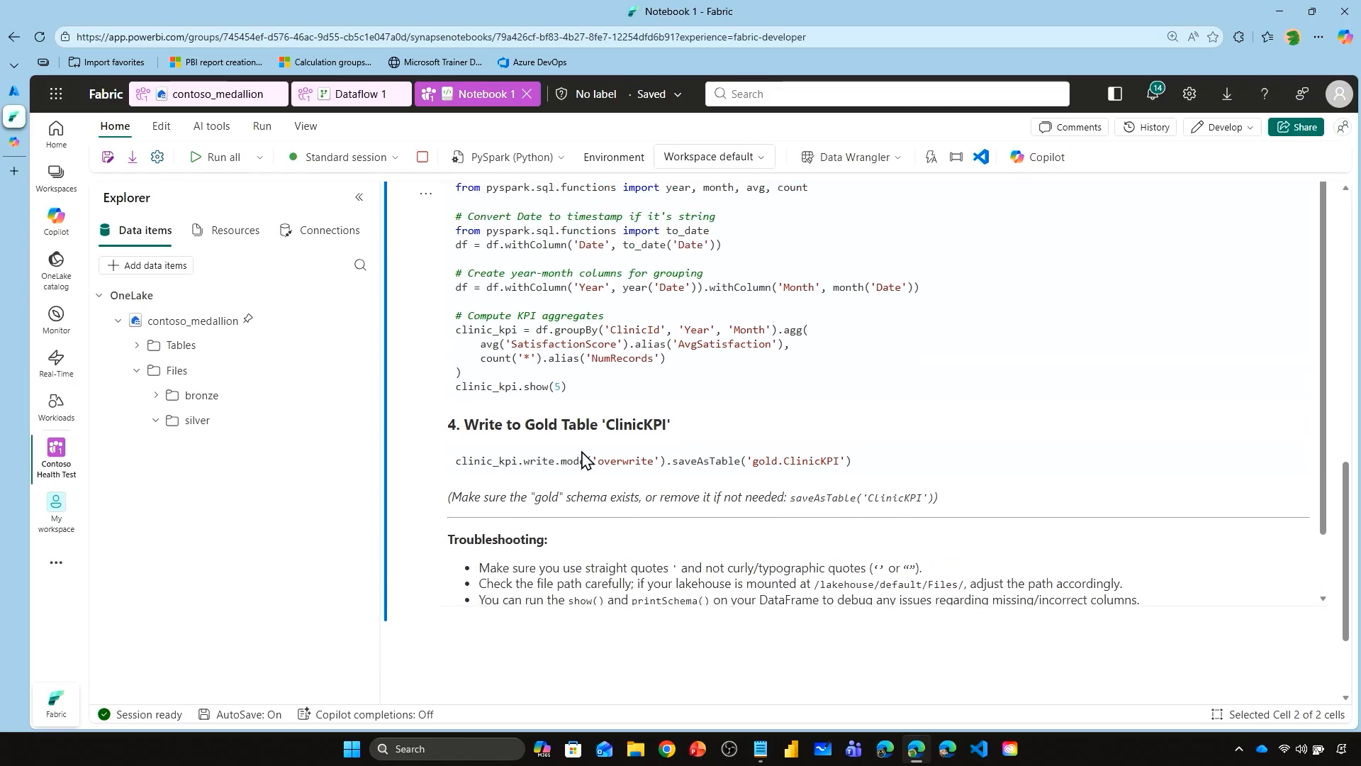
{"action": "scroll", "coordinate": [453, 465], "scroll_direction": "down", "scroll_amount": 1}
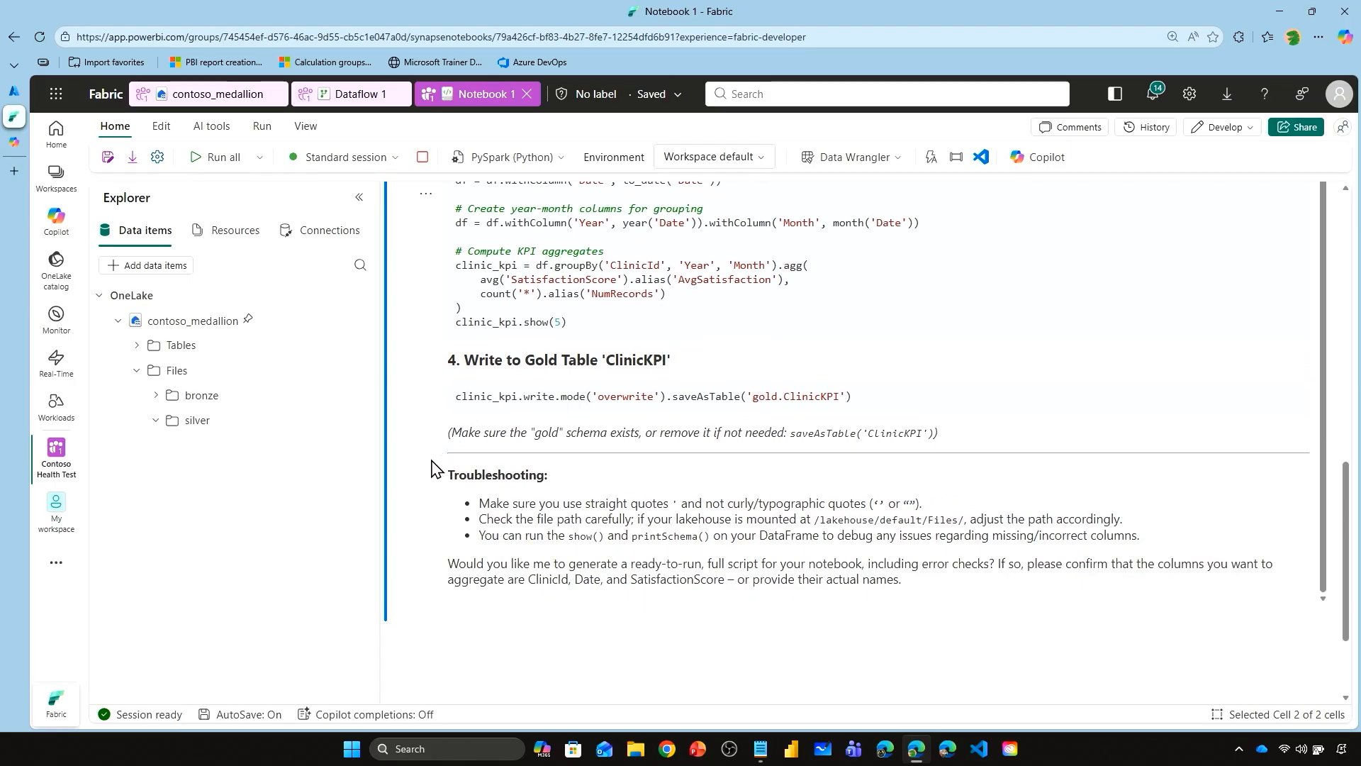
Step: Run a new %%code cell asking to load 'silver/patient_satisfaction_clean.csv' into a Spark DataFrame with header true and inferred schema, and display the result
{"action": "left_click", "coordinate": [477, 622]}
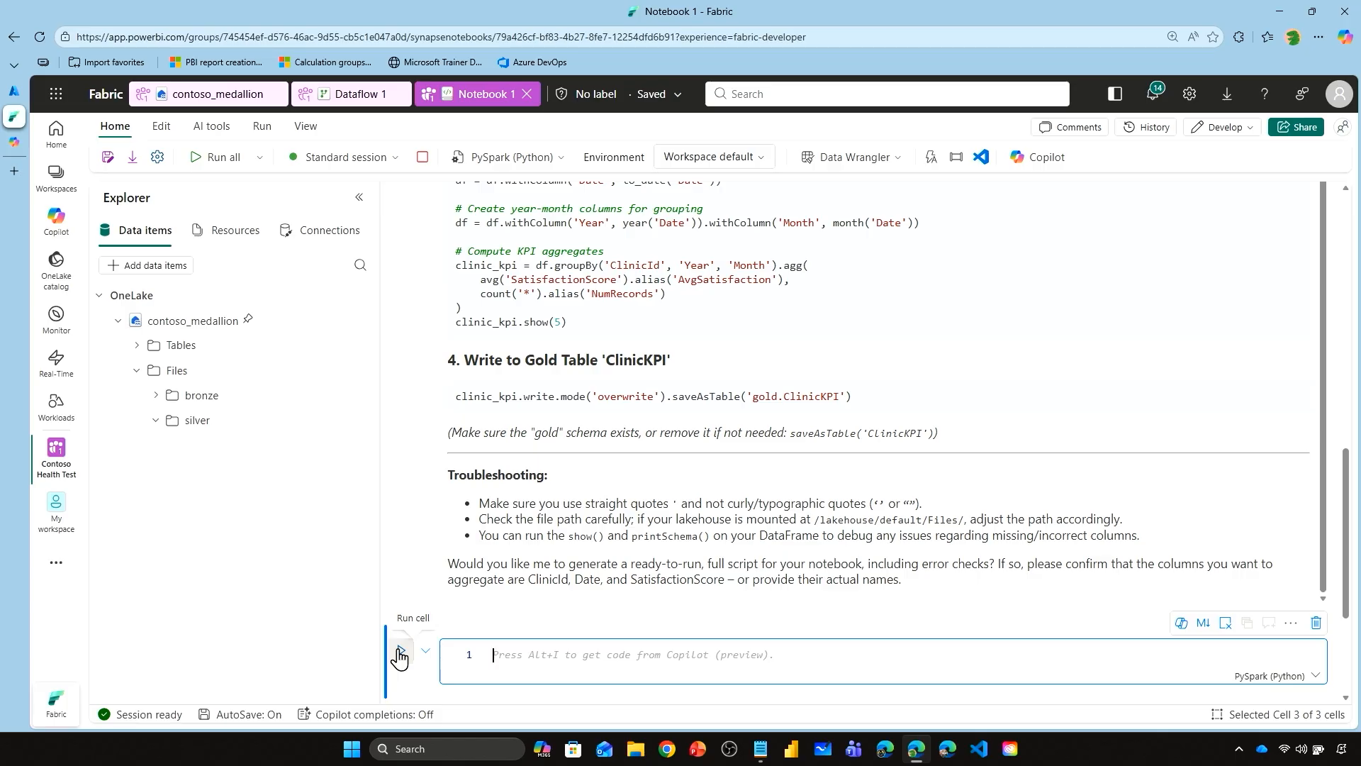
{"action": "type", "text": "%%code  Load the file 'silver/patient_satisfaction_clean.csv' into a Spark DataFrame. Header is true and infer the schema. Display the result."}
{"action": "scroll", "coordinate": [592, 638], "scroll_direction": "down", "scroll_amount": 3}
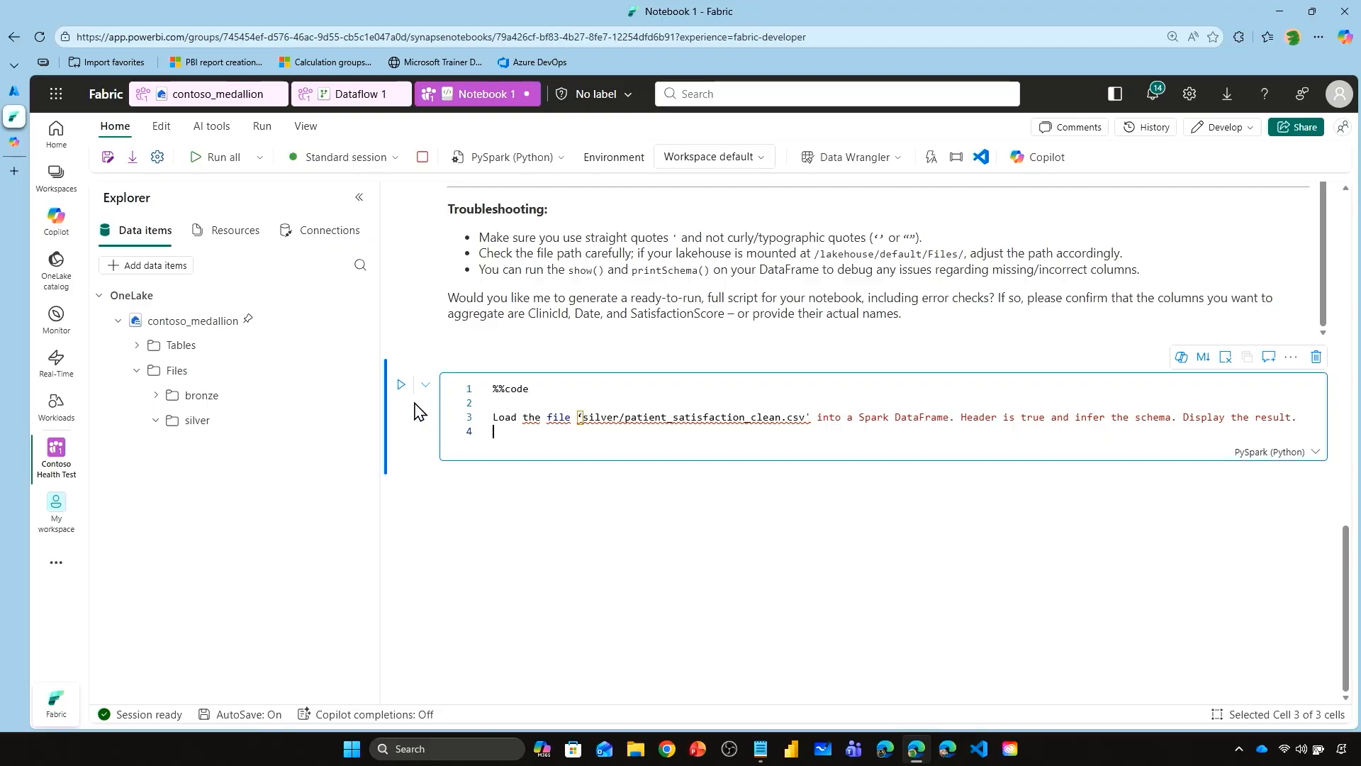
{"action": "left_click", "coordinate": [402, 386]}
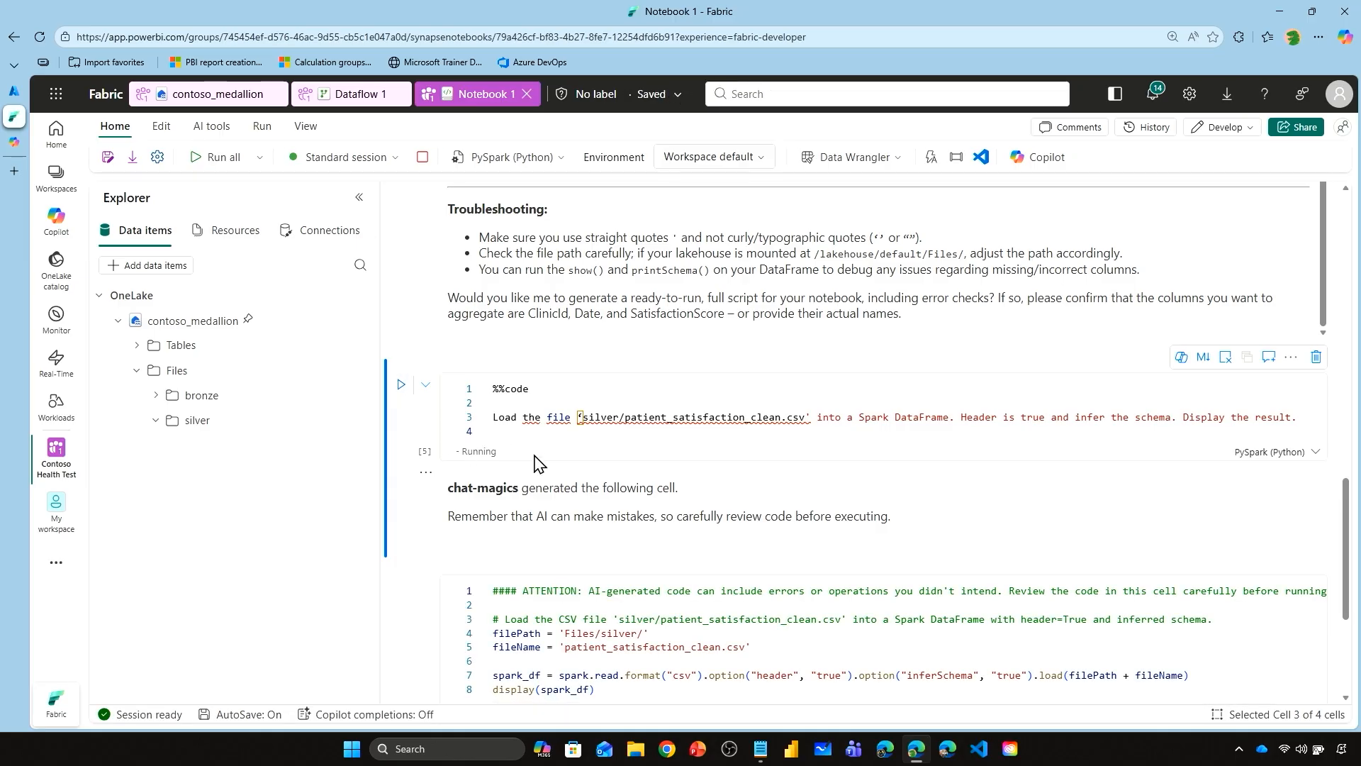
Step: Add an empty code cell below the generated loading code, and run the generated cell to inspect the DataFrame
{"action": "scroll", "coordinate": [533, 468], "scroll_direction": "down", "scroll_amount": 2}
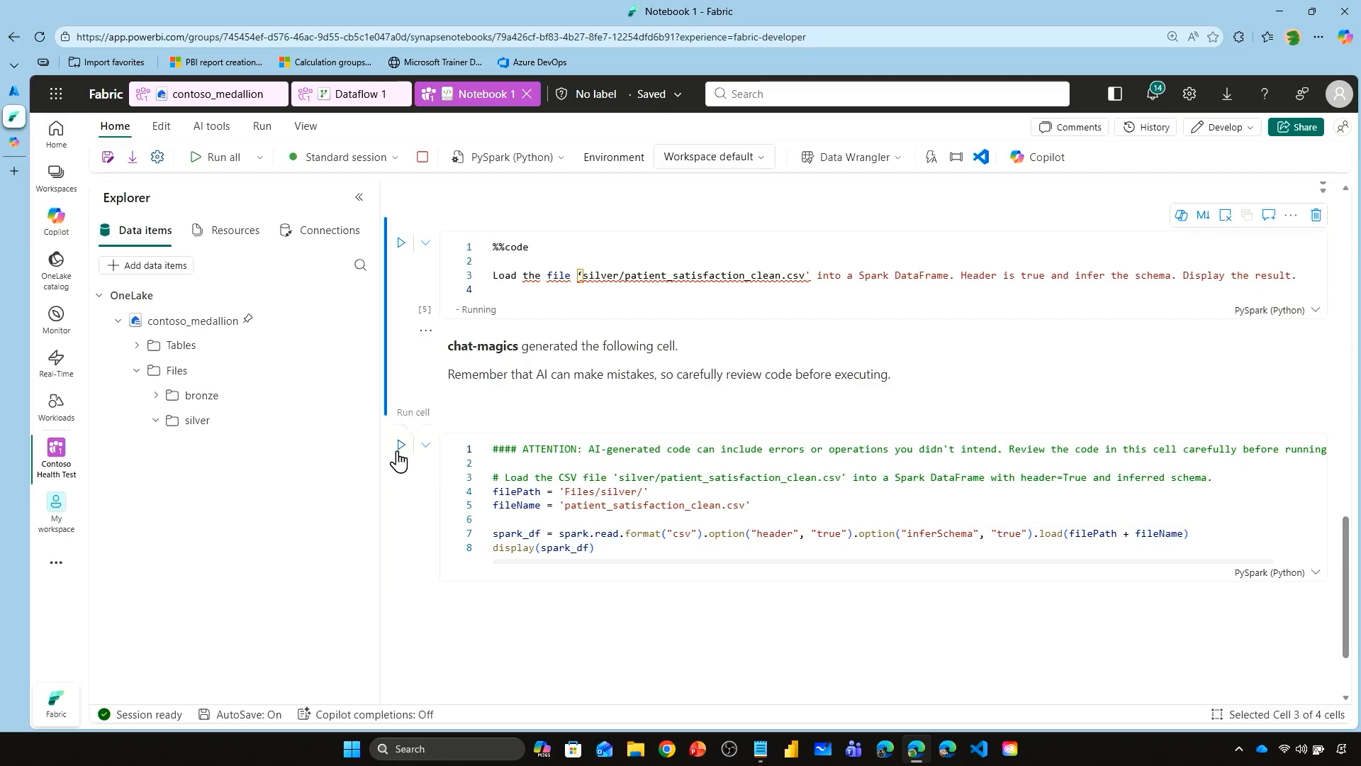
{"action": "mouse_move", "coordinate": [476, 606]}
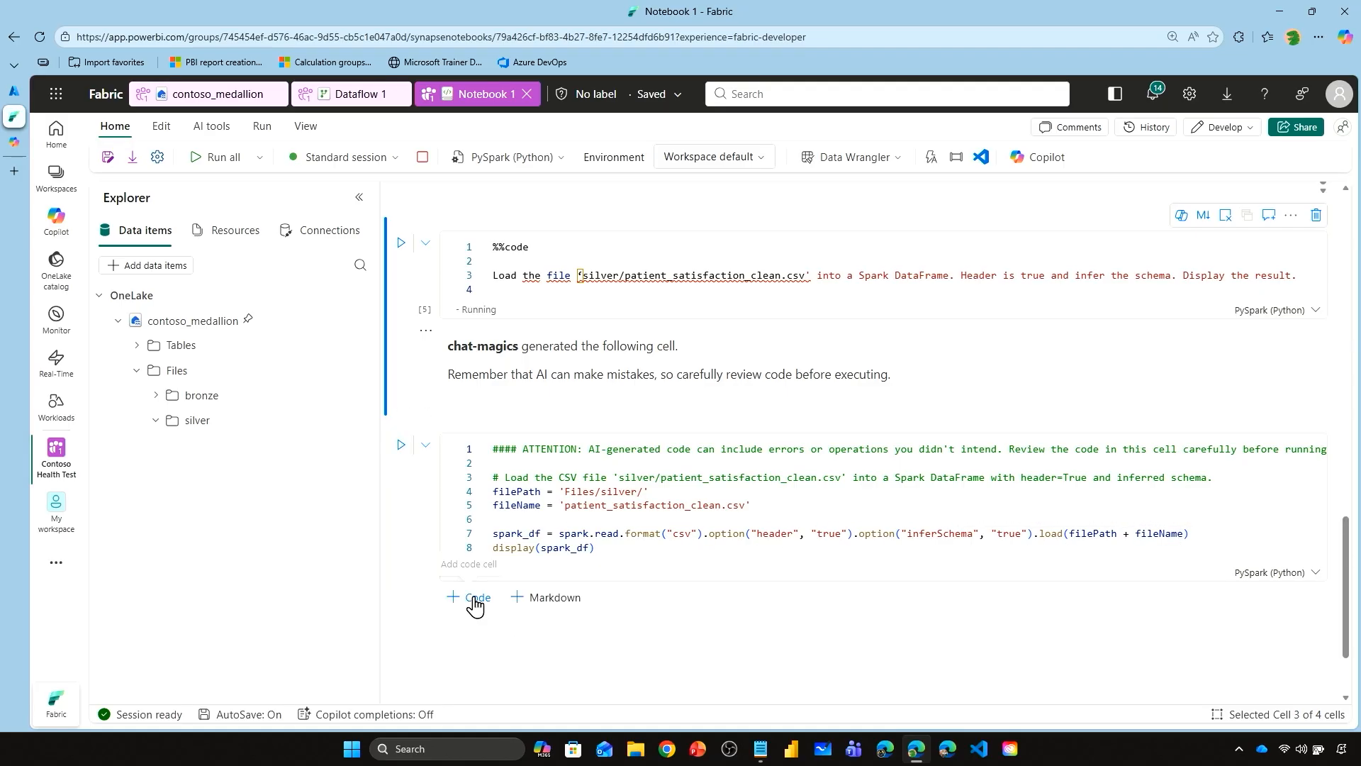
{"action": "left_click", "coordinate": [475, 599]}
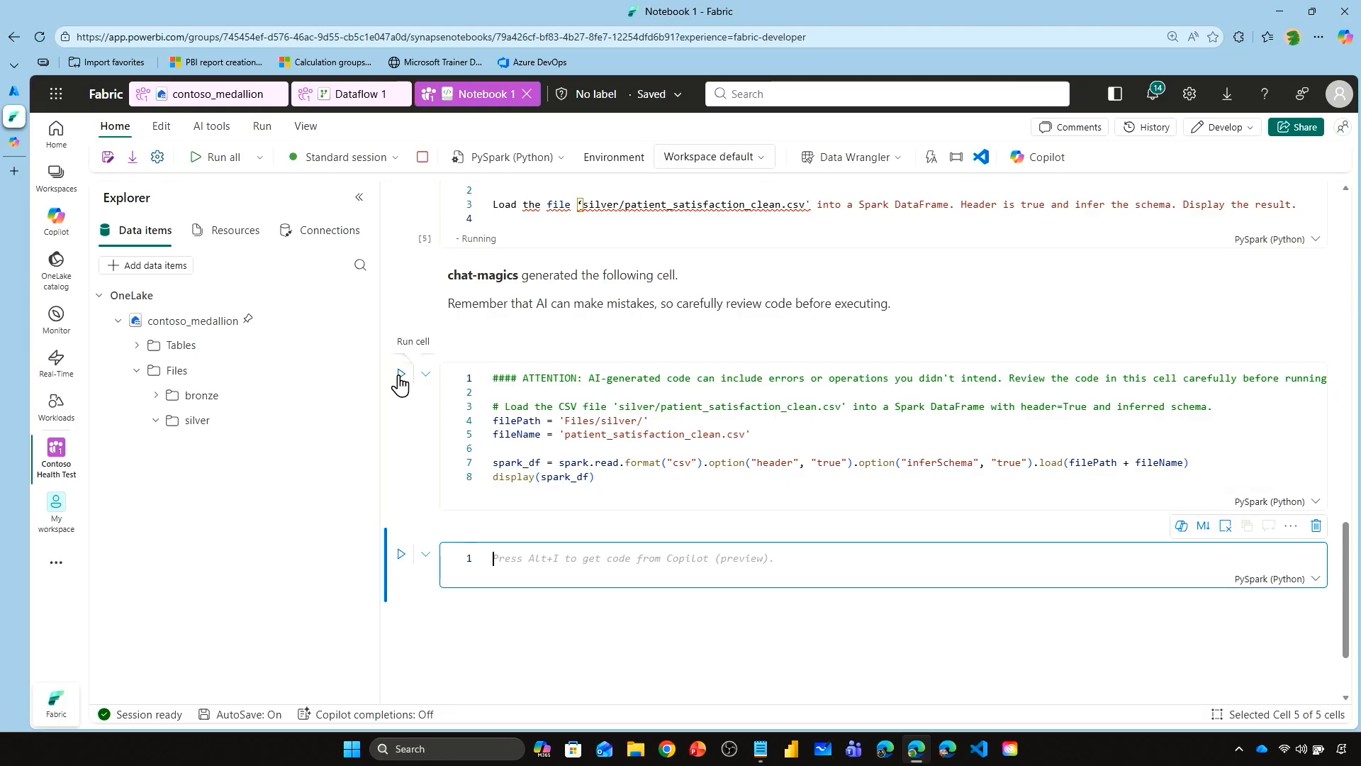
{"action": "left_click", "coordinate": [401, 376]}
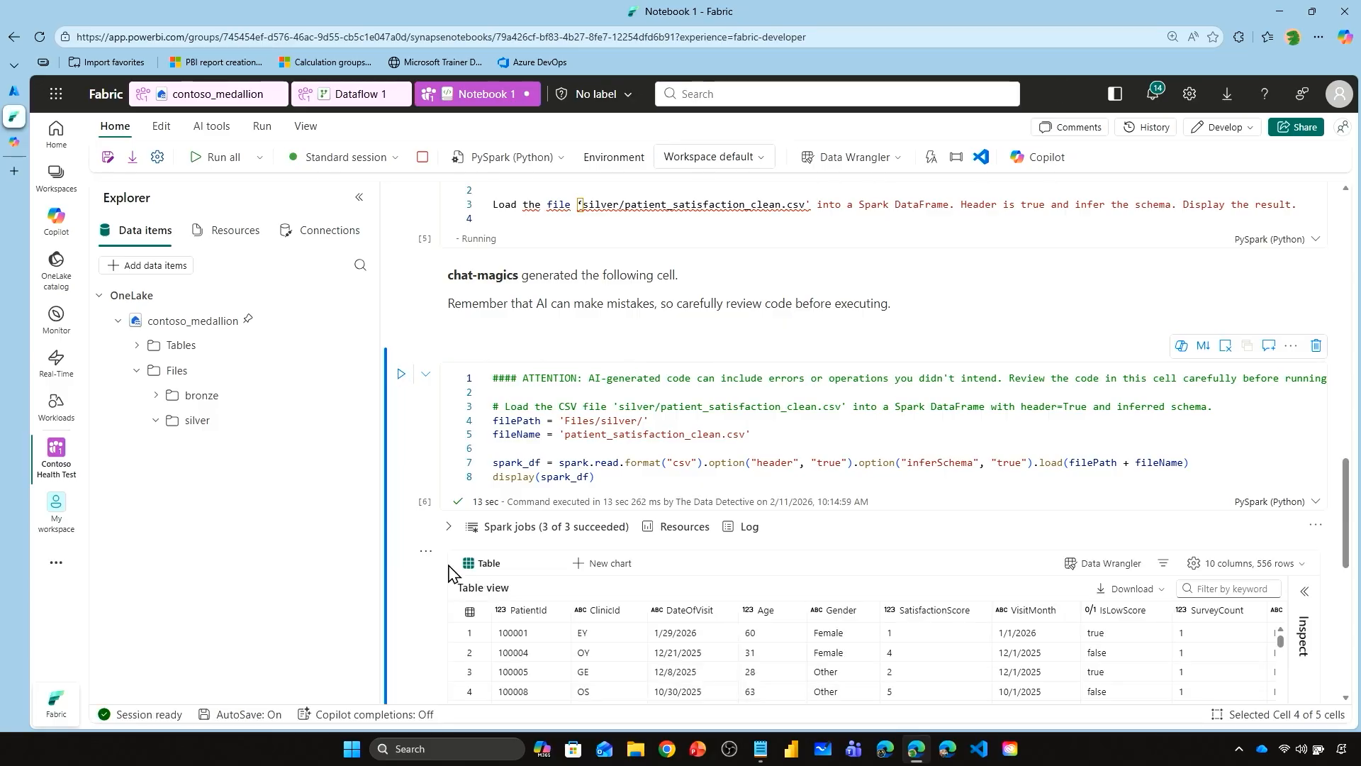
{"action": "scroll", "coordinate": [446, 541], "scroll_direction": "down", "scroll_amount": 4}
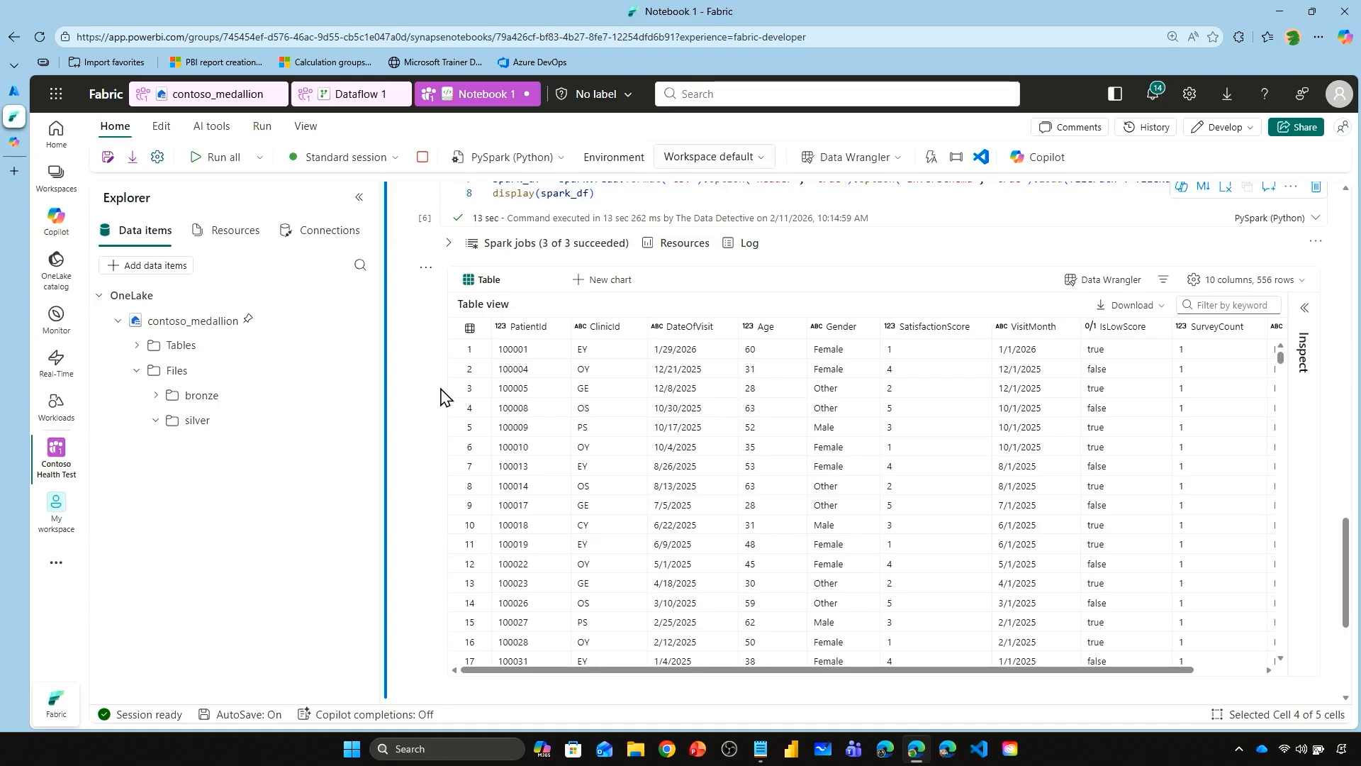
{"action": "scroll", "coordinate": [441, 401], "scroll_direction": "down", "scroll_amount": 4}
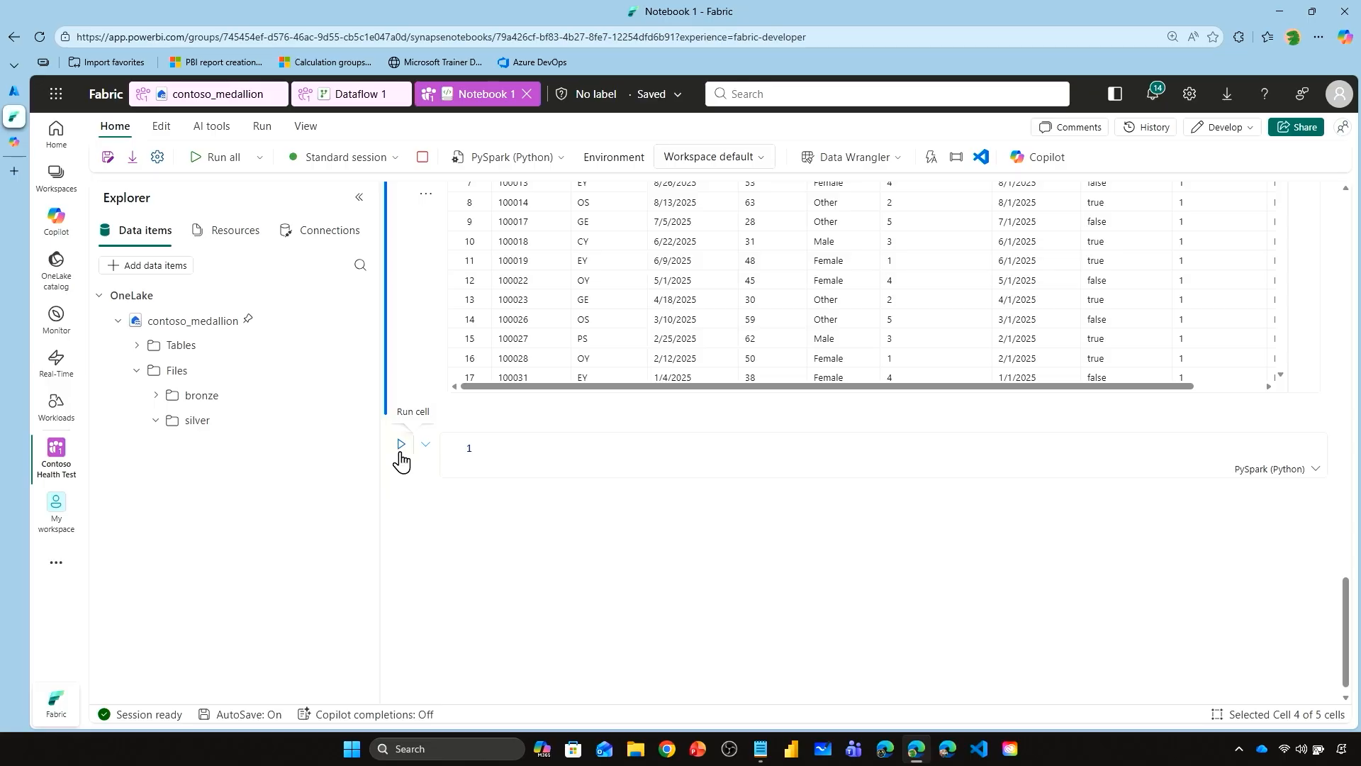
Step: Run a new %%code cell asking for summary statistics and schema descriptions for the dataframe spark_df
{"action": "scroll", "coordinate": [489, 351], "scroll_direction": "up", "scroll_amount": 5}
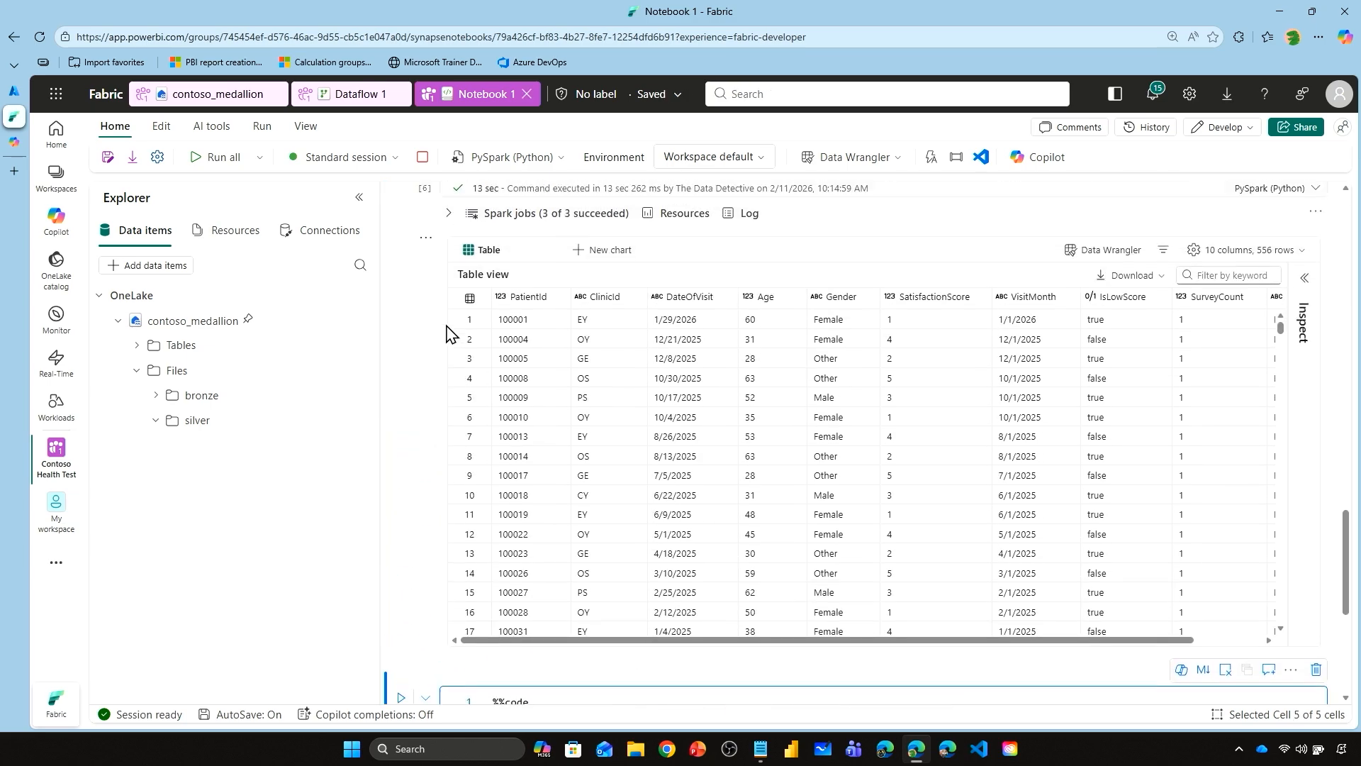
{"action": "scroll", "coordinate": [435, 334], "scroll_direction": "down", "scroll_amount": 5}
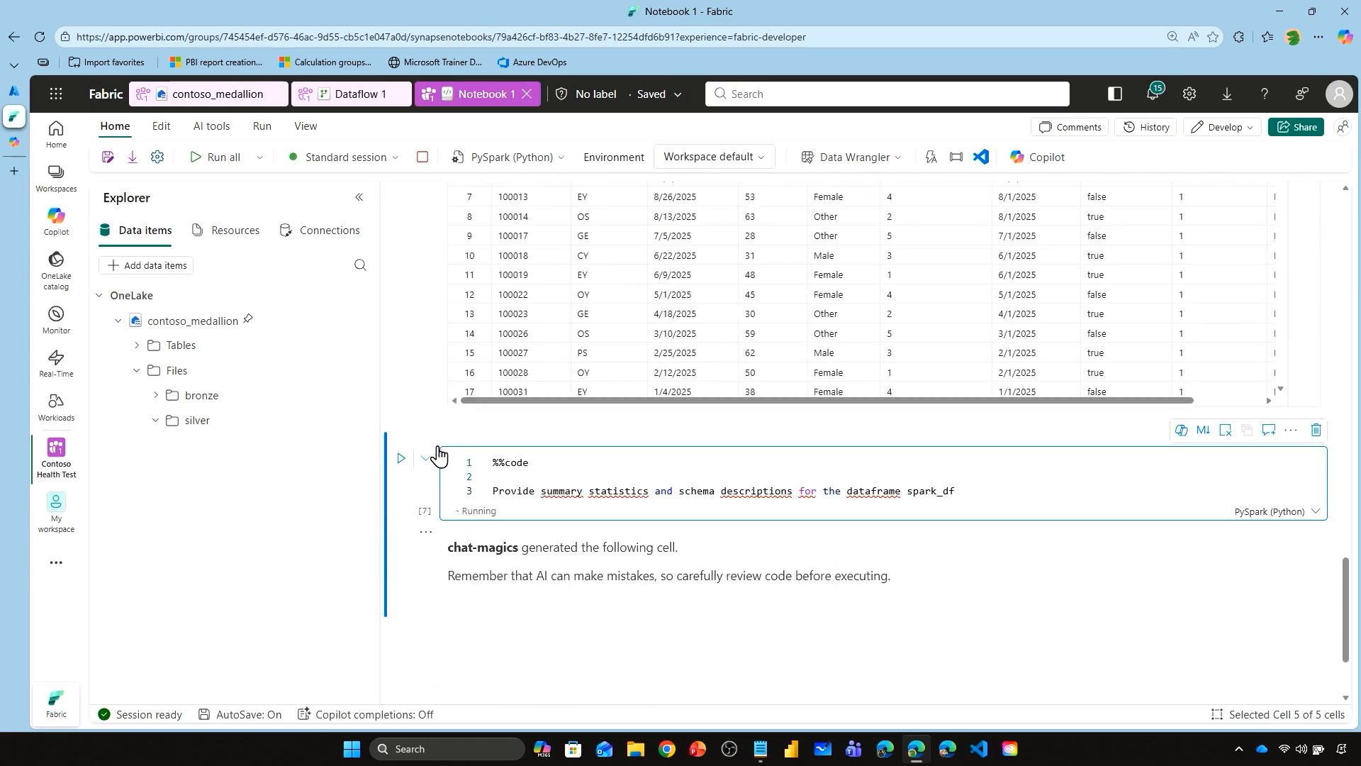
{"action": "left_click", "coordinate": [399, 461]}
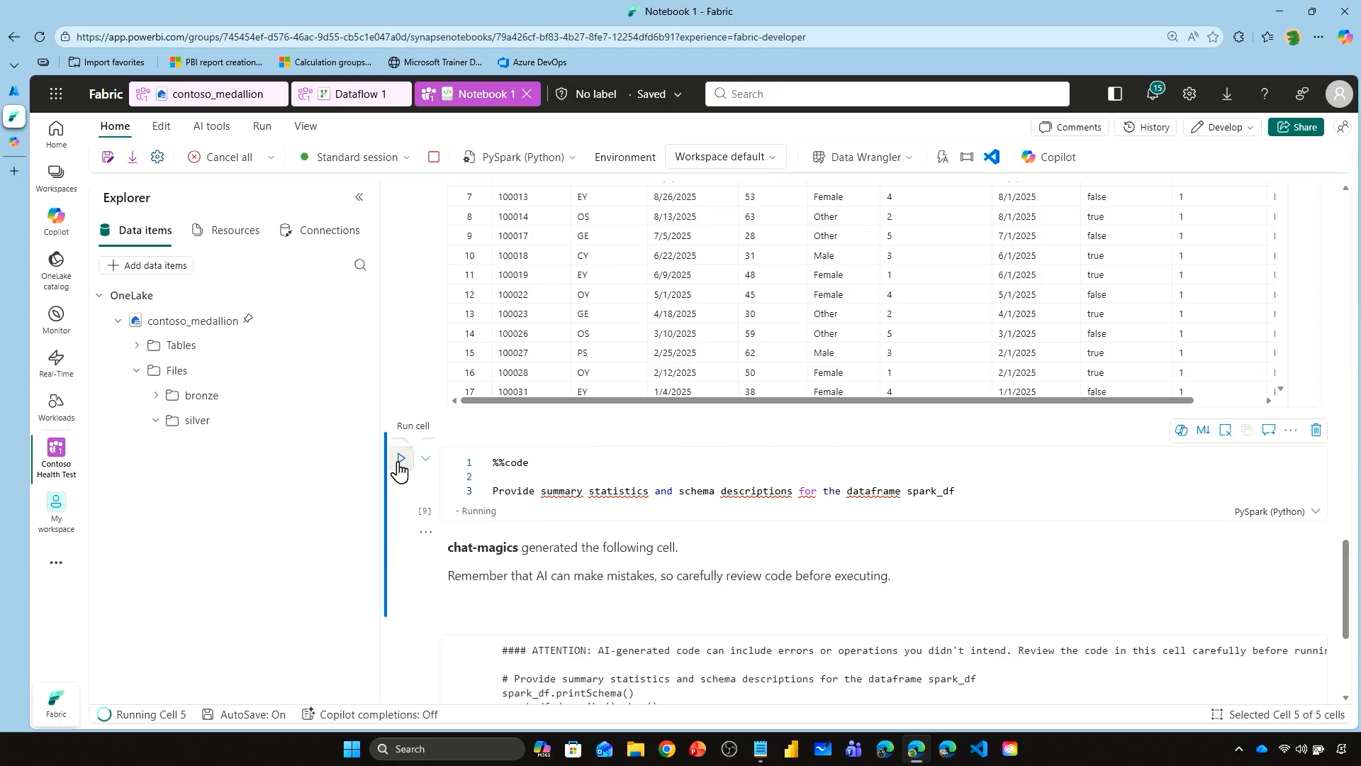
{"action": "scroll", "coordinate": [489, 552], "scroll_direction": "down", "scroll_amount": 2}
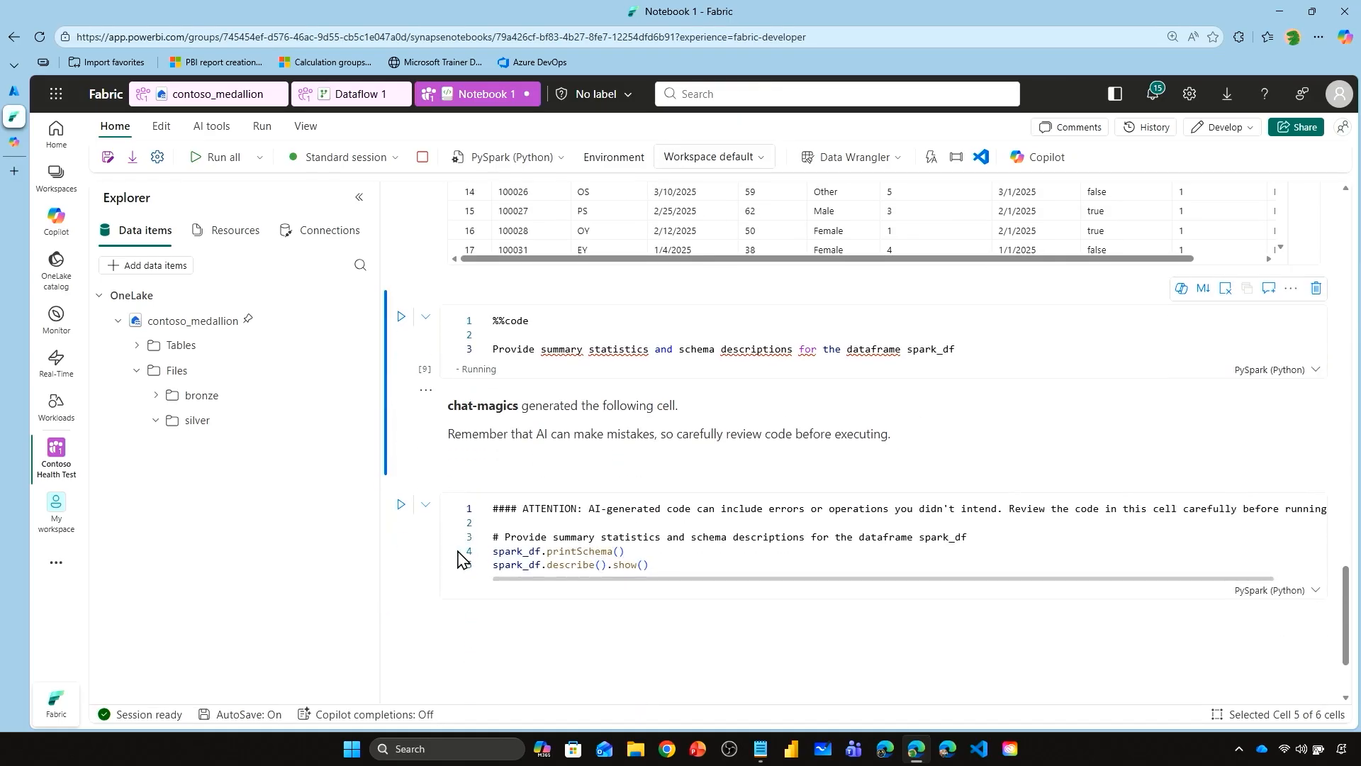
Step: Run the generated printSchema and describe cell, and review the column data types and summary statistics of spark_df
{"action": "left_click", "coordinate": [401, 504]}
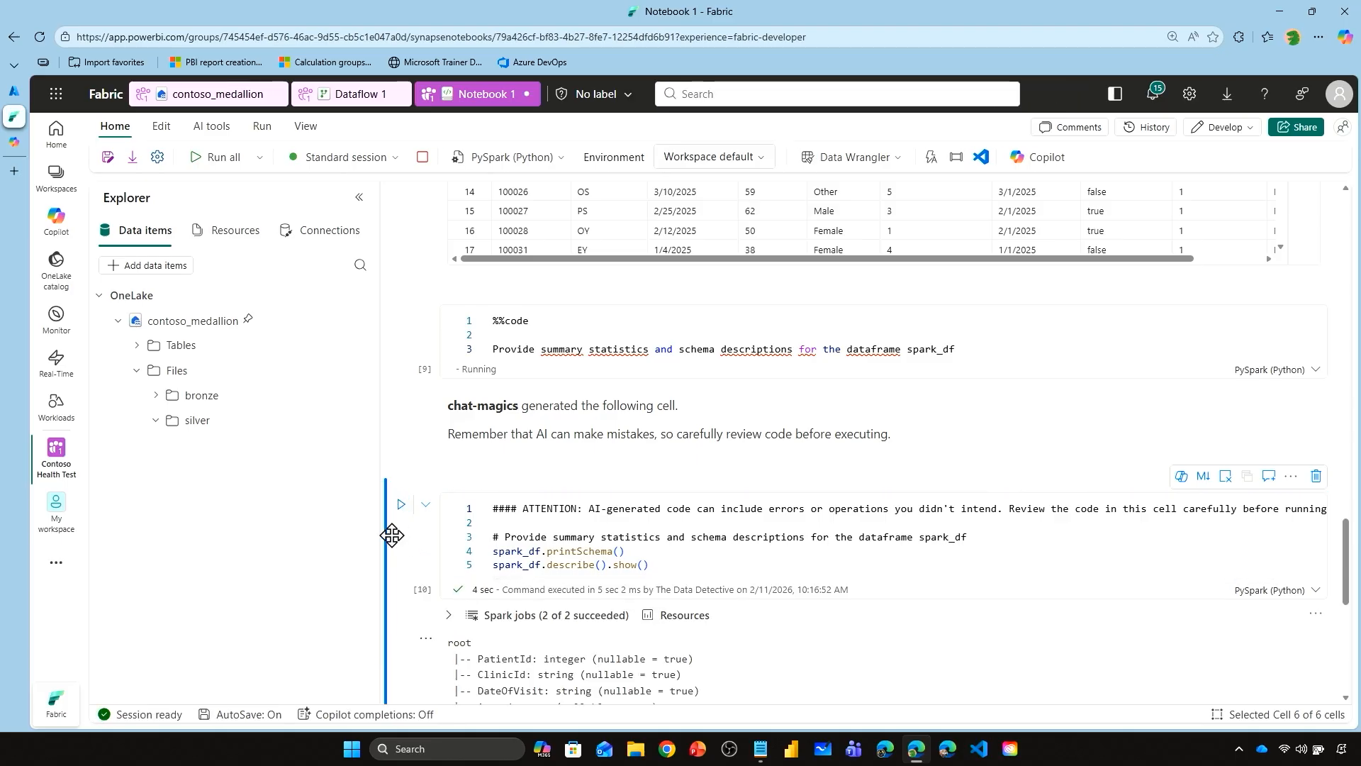
{"action": "scroll", "coordinate": [400, 535], "scroll_direction": "down", "scroll_amount": 2}
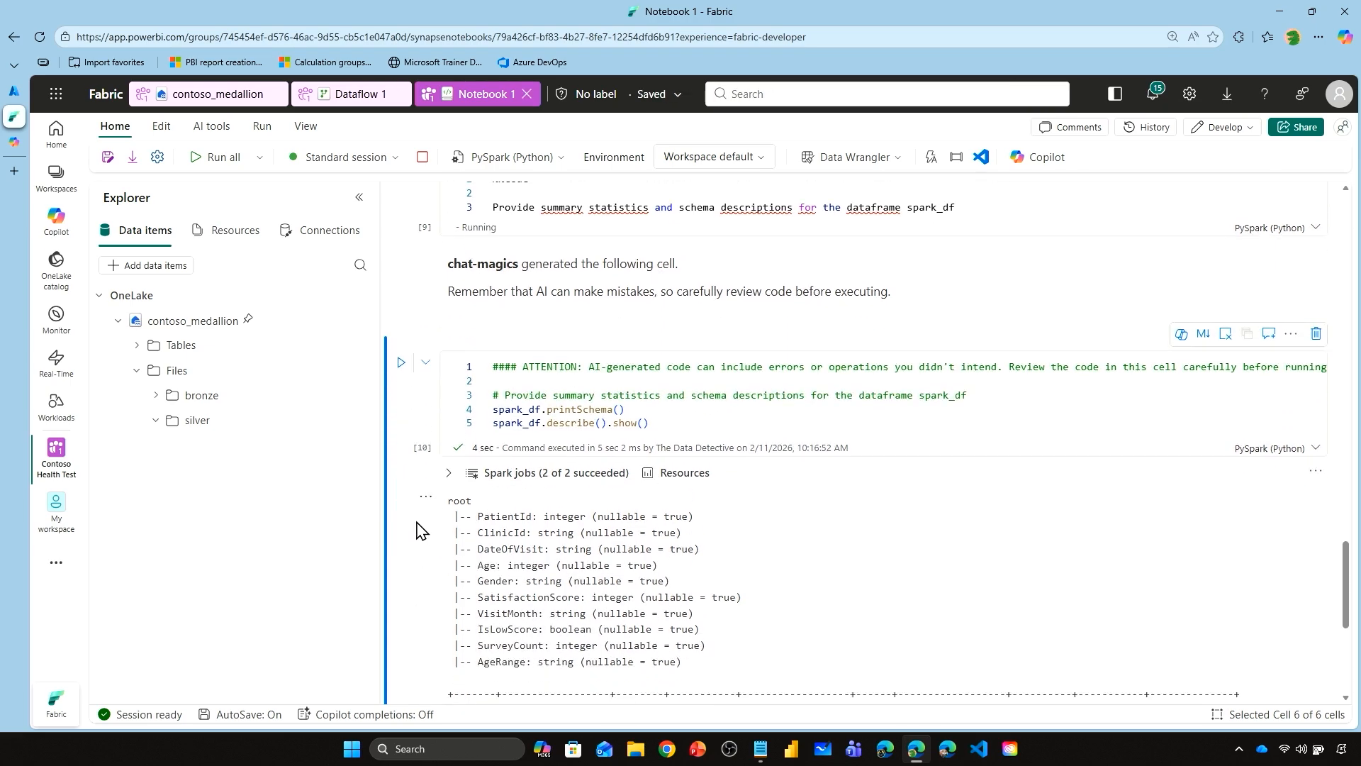
{"action": "scroll", "coordinate": [416, 529], "scroll_direction": "down", "scroll_amount": 1}
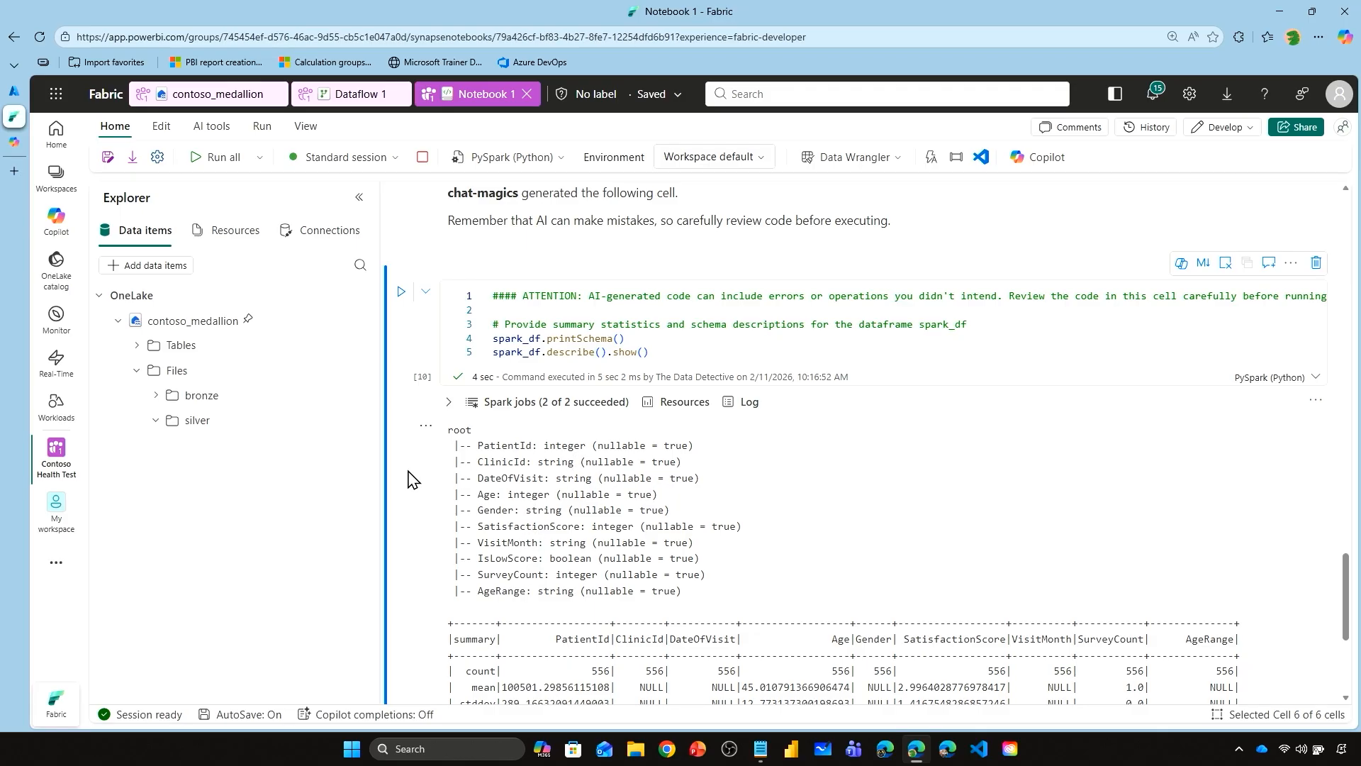
{"action": "scroll", "coordinate": [410, 481], "scroll_direction": "down", "scroll_amount": 2}
{"action": "scroll", "coordinate": [410, 482], "scroll_direction": "up", "scroll_amount": 2}
{"action": "scroll", "coordinate": [410, 482], "scroll_direction": "down", "scroll_amount": 2}
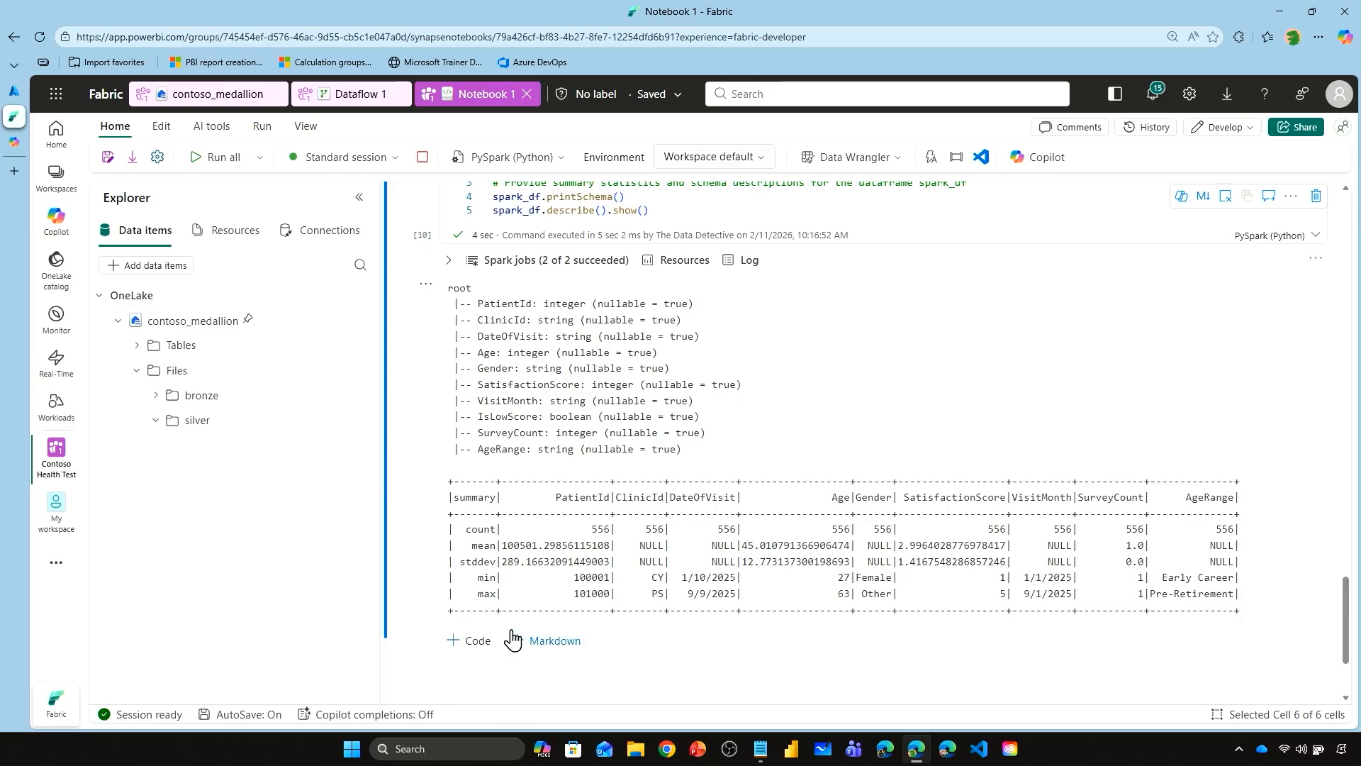
Step: Run a new %%code cell with the request 'need to convert DateofVisit and VisitMonth to date datatype'
{"action": "left_click", "coordinate": [476, 641]}
{"action": "scroll", "coordinate": [603, 663], "scroll_direction": "down", "scroll_amount": 2}
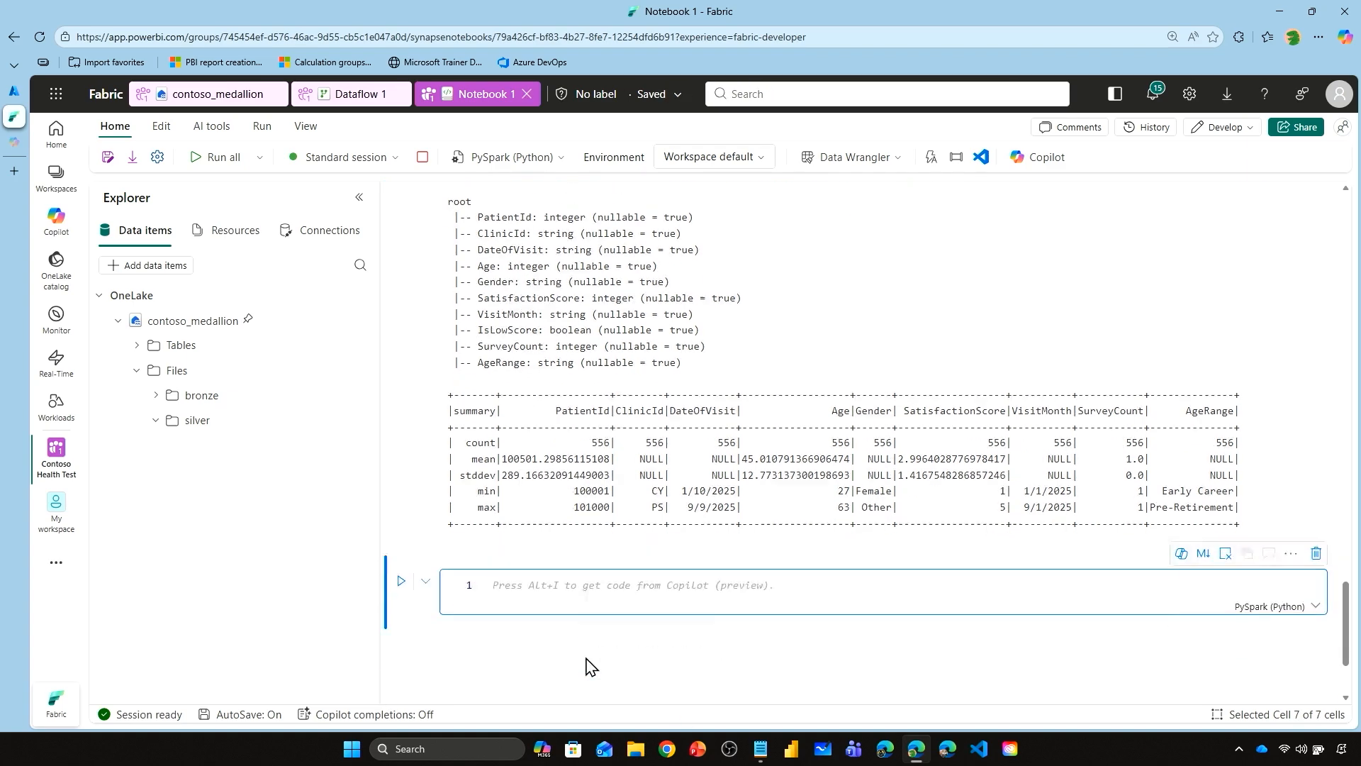
{"action": "type", "text": "%%code  need to convert DateofVisit and VisitMonth to date datatype"}
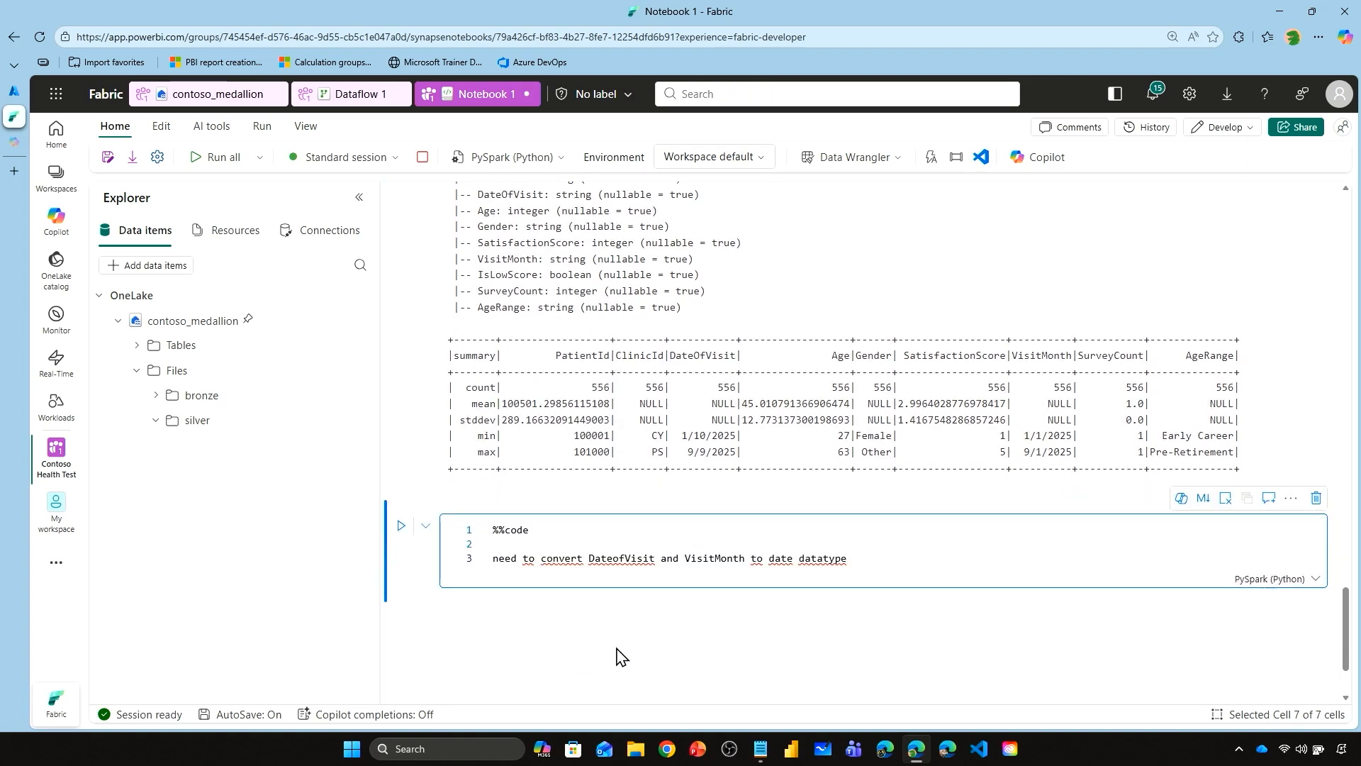
{"action": "left_click", "coordinate": [403, 530]}
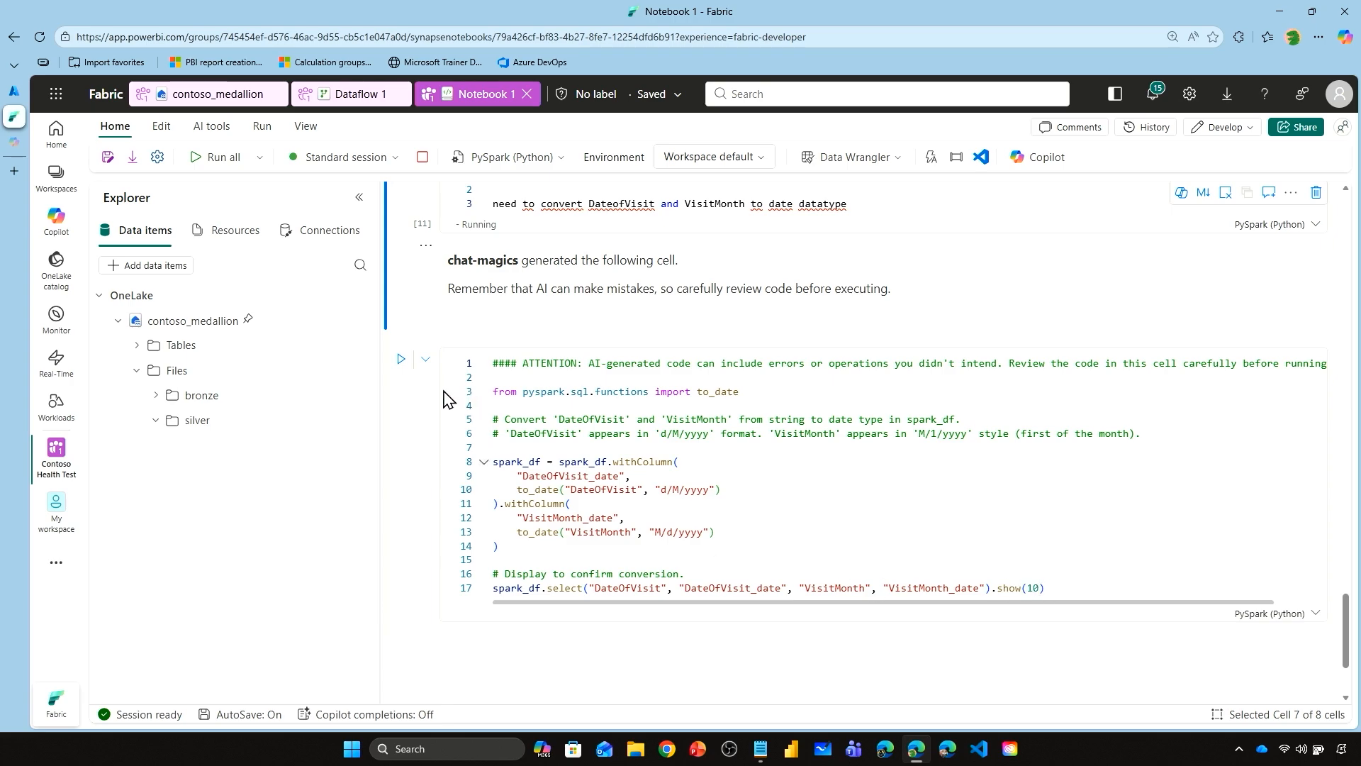
Step: Run the generated date conversion cell, and compare the converted DateOfVisit_date and VisitMonth_date columns with the code's date formats
{"action": "left_click", "coordinate": [401, 359]}
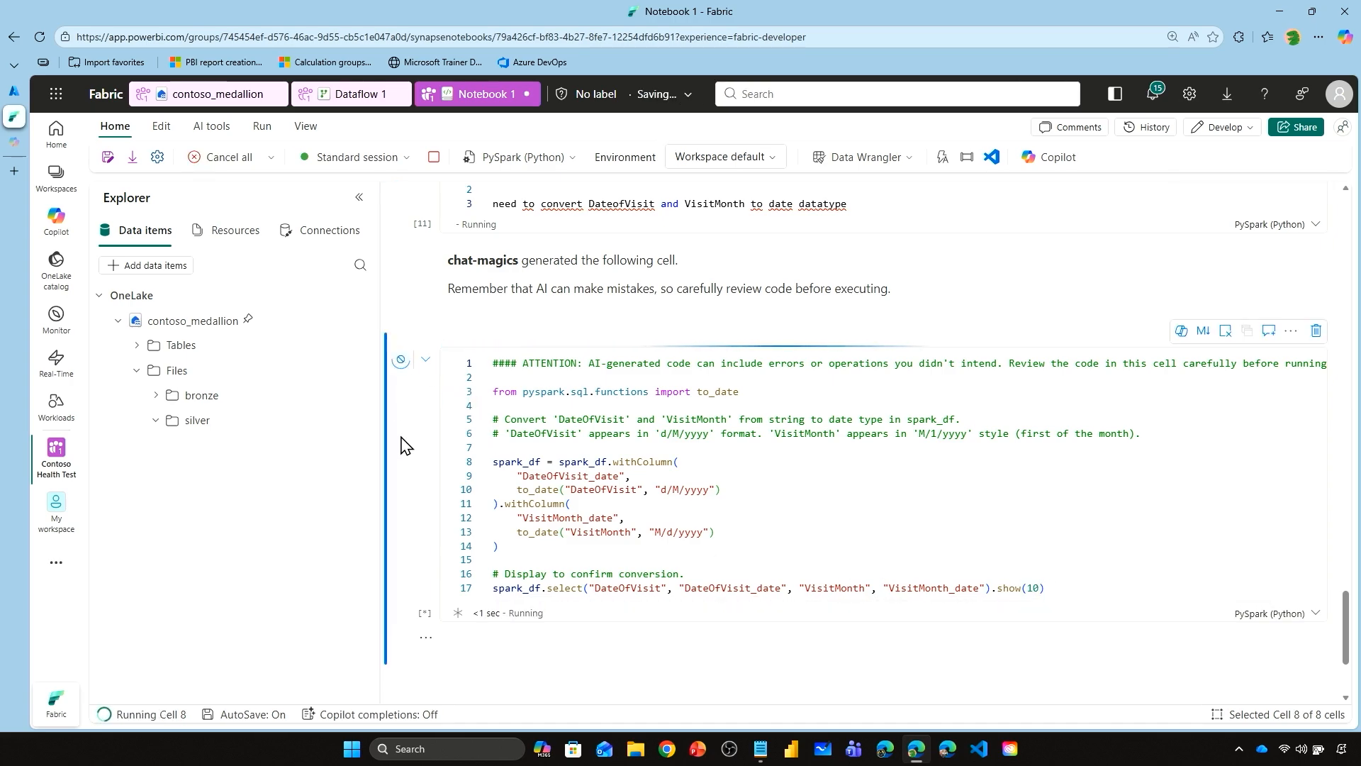
{"action": "scroll", "coordinate": [397, 444], "scroll_direction": "down", "scroll_amount": 4}
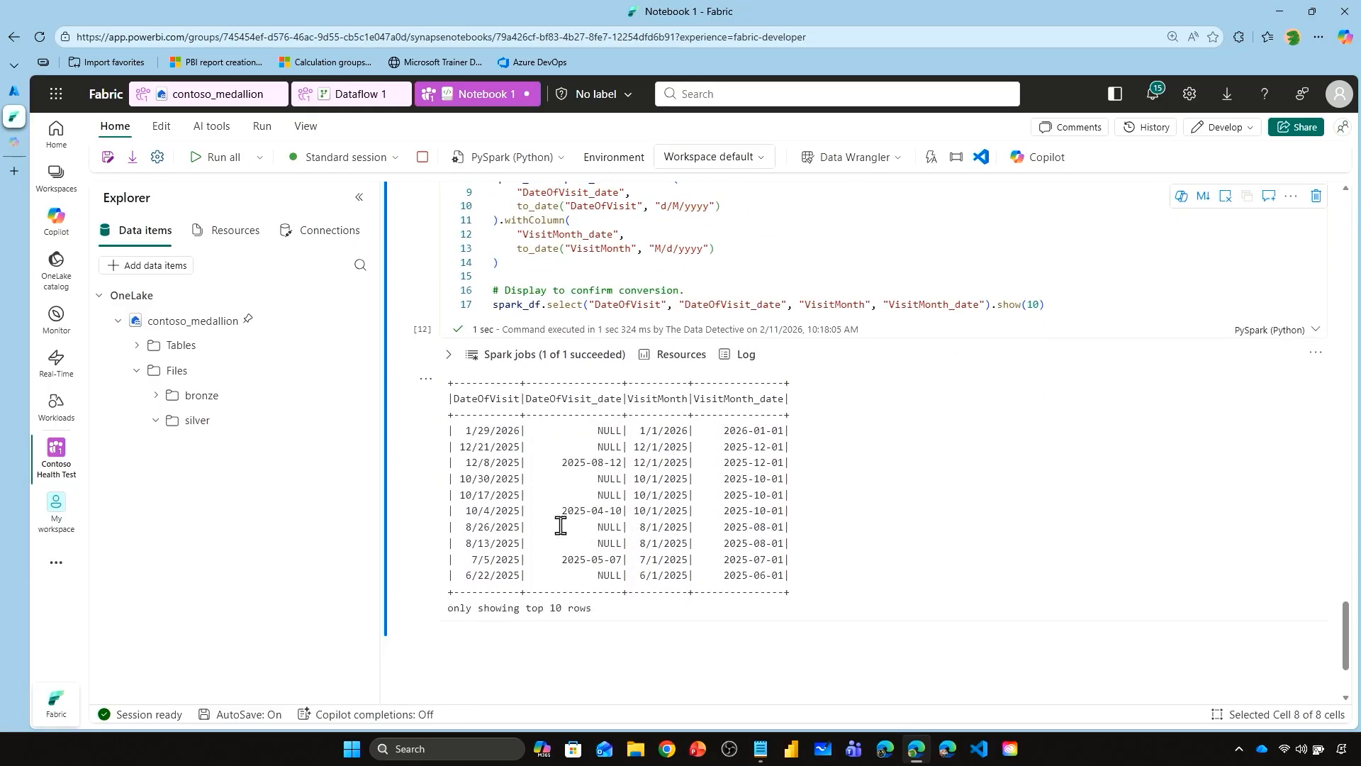
{"action": "scroll", "coordinate": [754, 543], "scroll_direction": "up", "scroll_amount": 2}
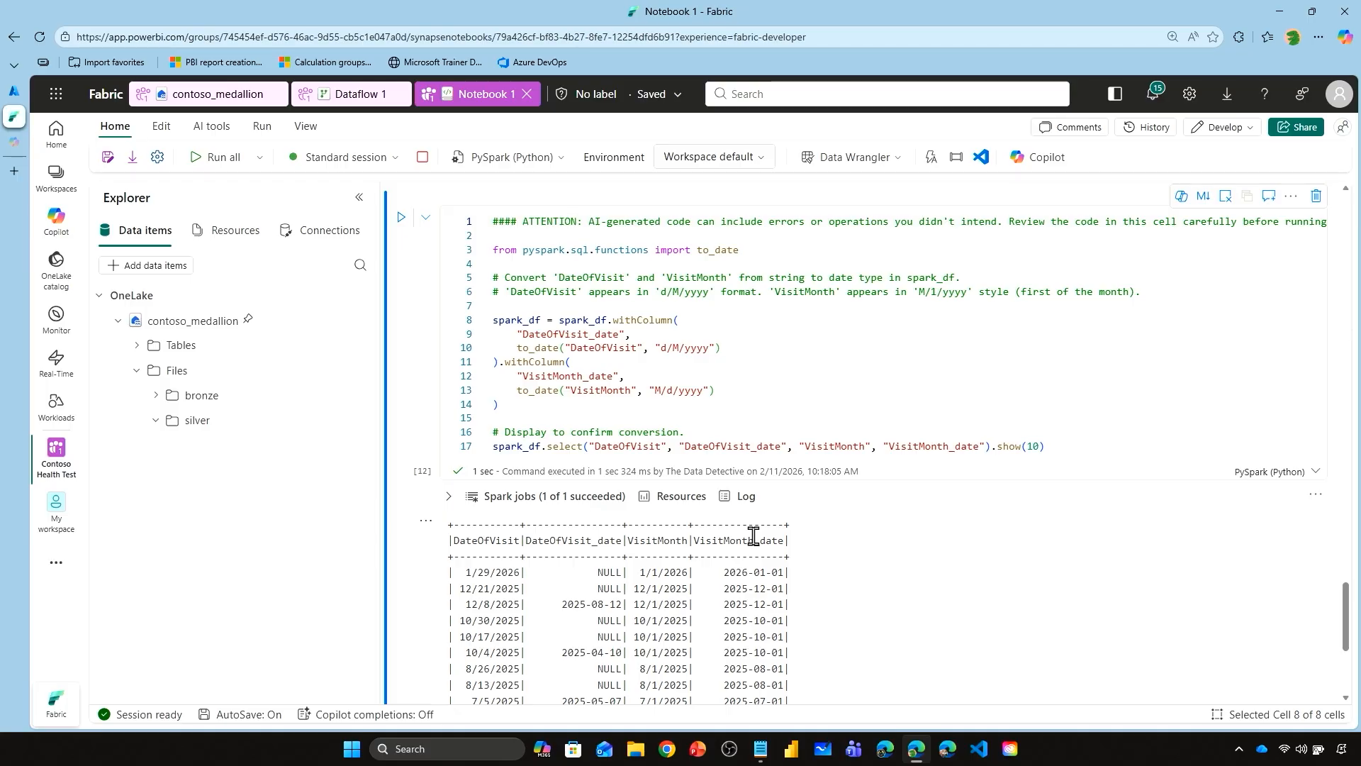
{"action": "scroll", "coordinate": [753, 537], "scroll_direction": "down", "scroll_amount": 2}
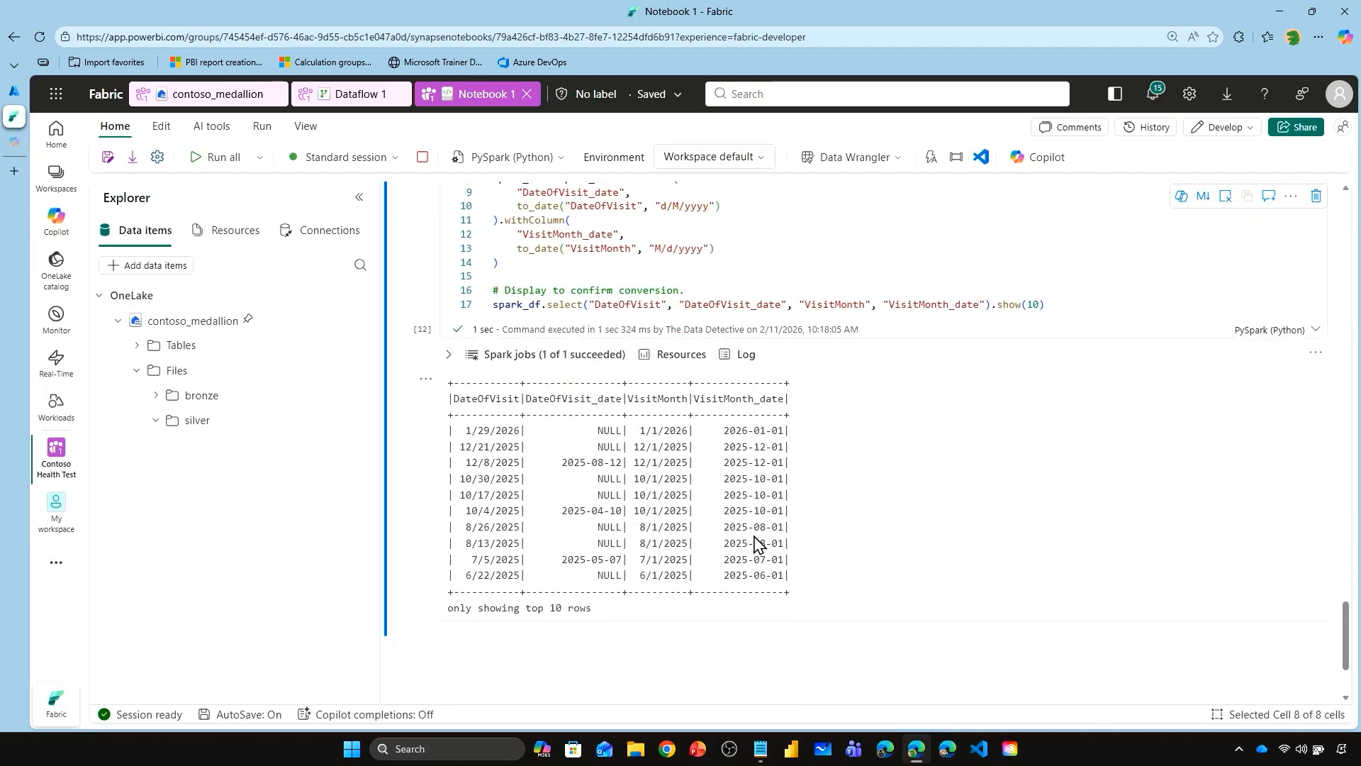
{"action": "scroll", "coordinate": [755, 539], "scroll_direction": "up", "scroll_amount": 2}
{"action": "scroll", "coordinate": [757, 535], "scroll_direction": "down", "scroll_amount": 1}
{"action": "scroll", "coordinate": [436, 461], "scroll_direction": "down", "scroll_amount": 1}
Step: Run a new %%code cell requesting gold_df by ClinicId and VisitMonth with SatisfactionIndex=AVG(SatisfactionScore), LowScoreRate=AVG(IsLowScore), RecordCount=SUM(SurveyCount), AtRisk=LowScoreRate>=0.20, displaying 20 rows
{"action": "mouse_move", "coordinate": [472, 571]}
{"action": "left_click", "coordinate": [472, 567]}
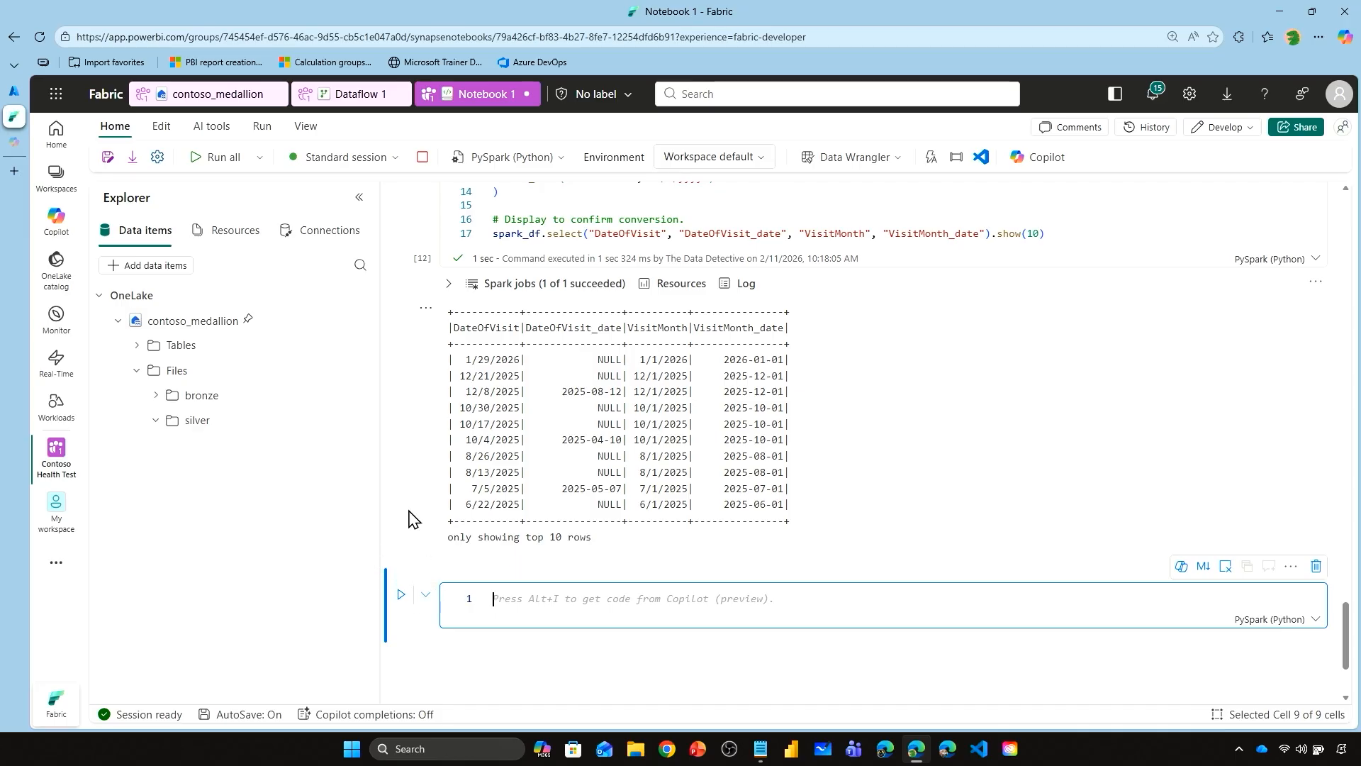
{"action": "scroll", "coordinate": [409, 519], "scroll_direction": "up", "scroll_amount": 1}
{"action": "scroll", "coordinate": [416, 532], "scroll_direction": "down", "scroll_amount": 1}
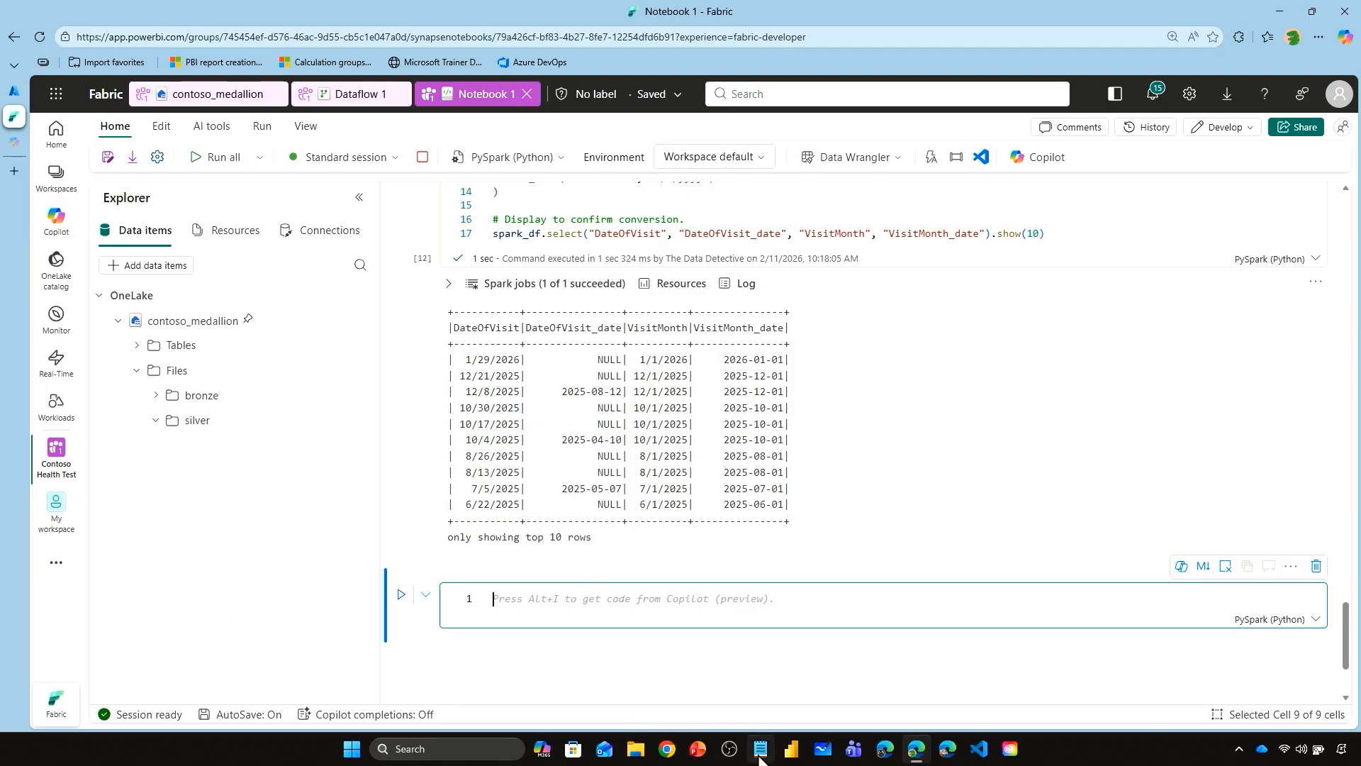
{"action": "type", "text": "%%code  From spark_df, create monthly clinic KPIs: - Group by ClinicId and VisitMonth - Compute SatisfactionIndex = AVG(SatisfactionScore) - Compute LowScoreRate = AVG(IsLowScore) - Compute RecordCount = SUM(SurveyCount) - Compute AtRisk = LowScoreRate >= 0.20  Return a new DataFrame named gold_df and display the first 20 rows."}
{"action": "left_click", "coordinate": [399, 426]}
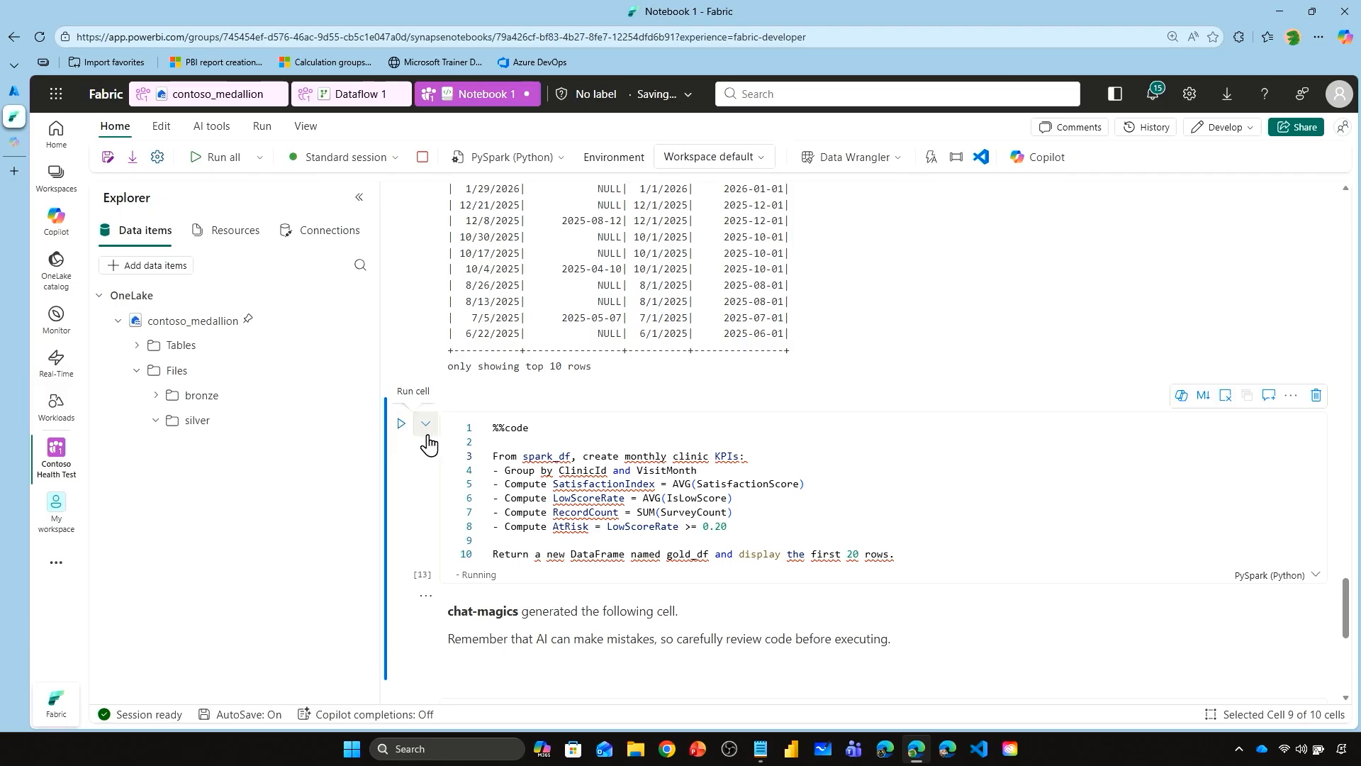
Step: Review the generated KPI aggregation code, run it, and inspect the first 20 rows of gold_df
{"action": "scroll", "coordinate": [420, 491], "scroll_direction": "down", "scroll_amount": 4}
{"action": "scroll", "coordinate": [420, 491], "scroll_direction": "down", "scroll_amount": 1}
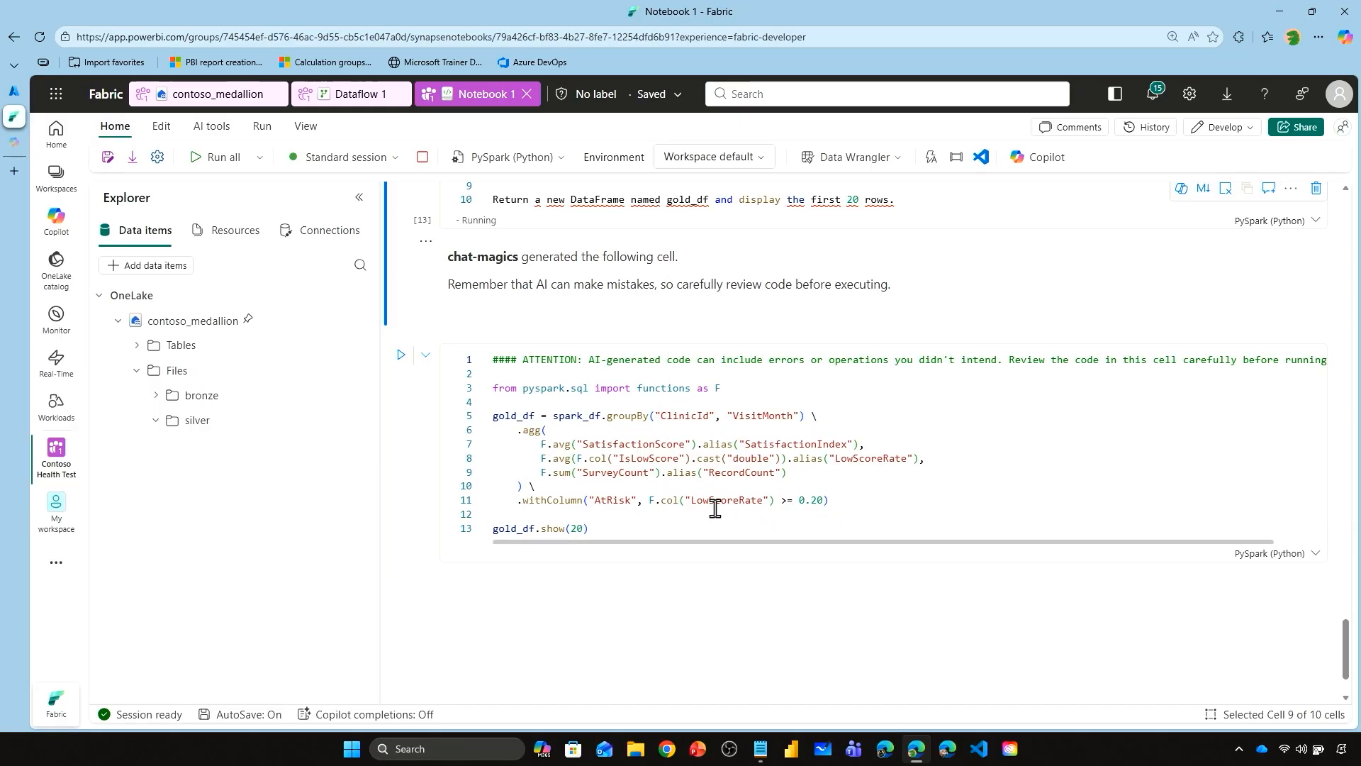
{"action": "left_click", "coordinate": [400, 354]}
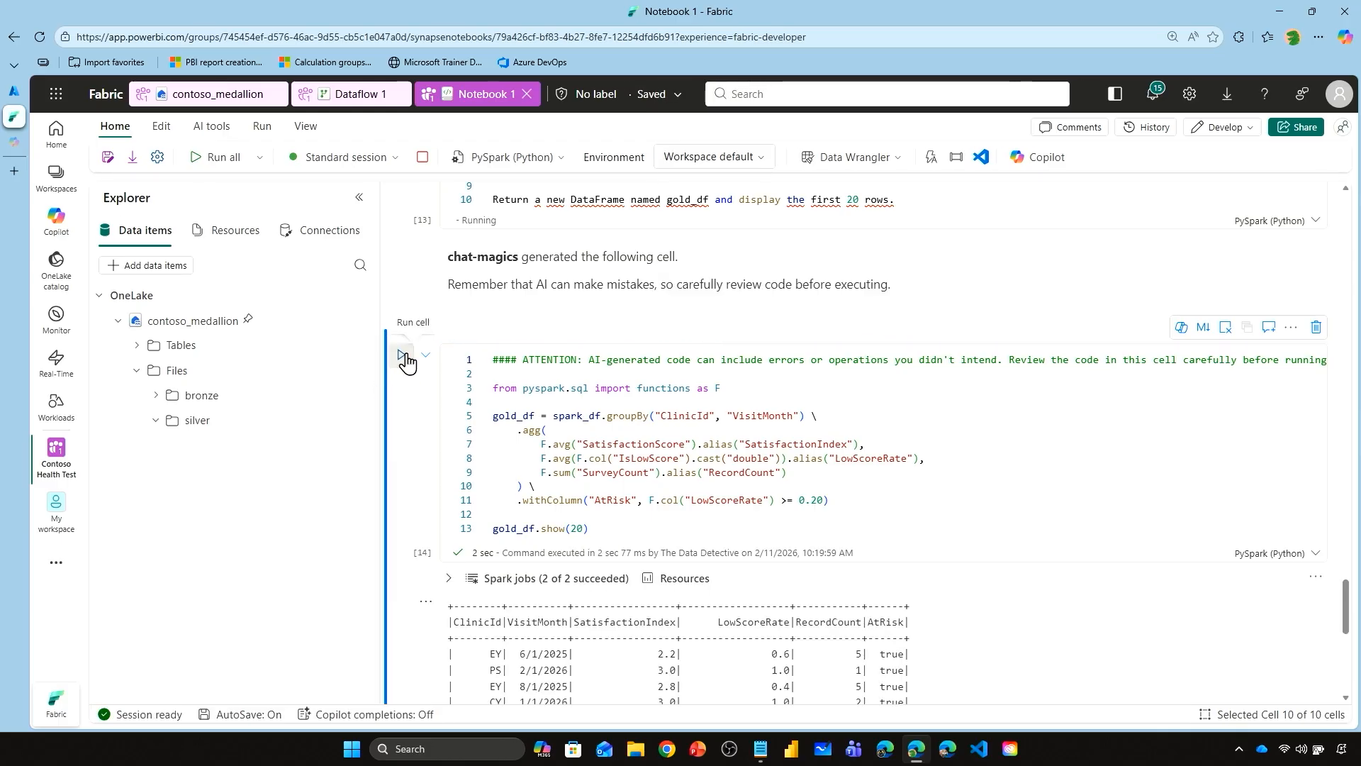
{"action": "scroll", "coordinate": [433, 393], "scroll_direction": "down", "scroll_amount": 4}
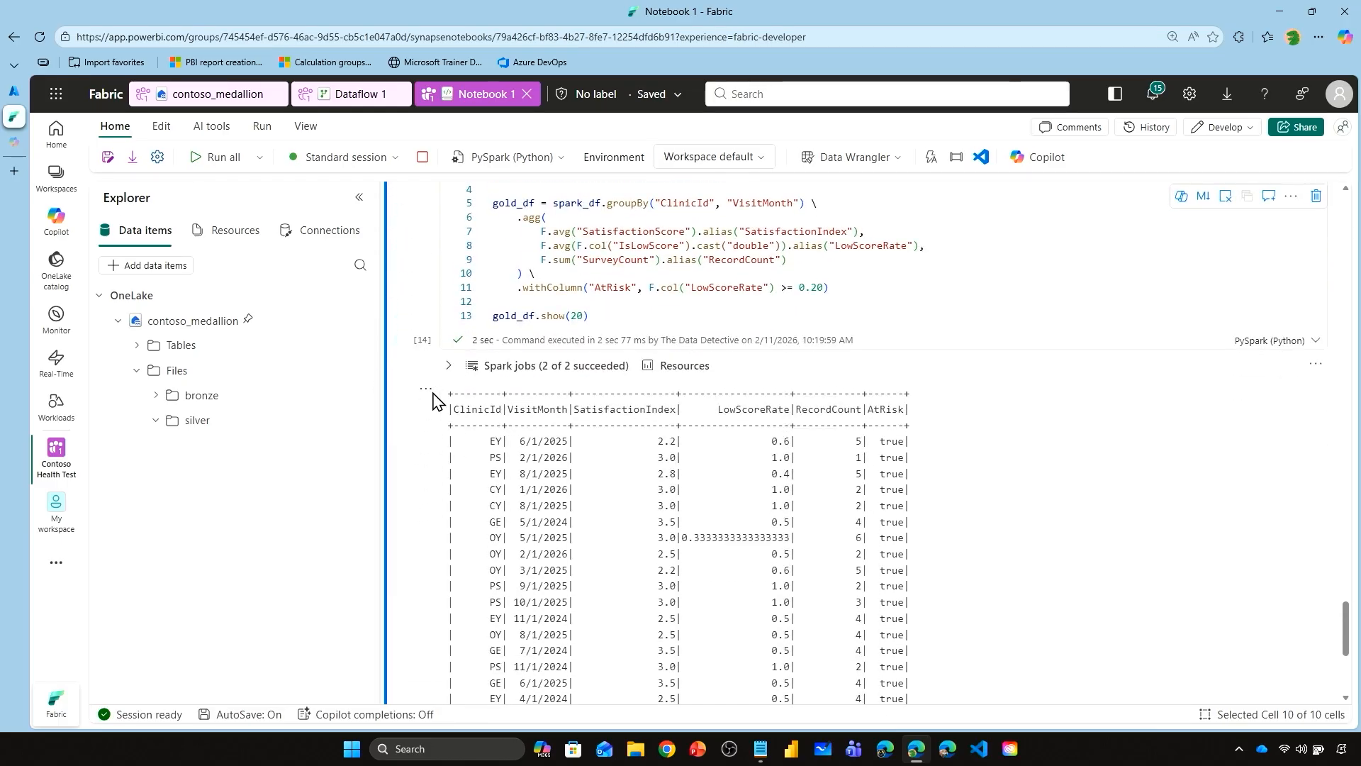
{"action": "scroll", "coordinate": [433, 402], "scroll_direction": "down", "scroll_amount": 1}
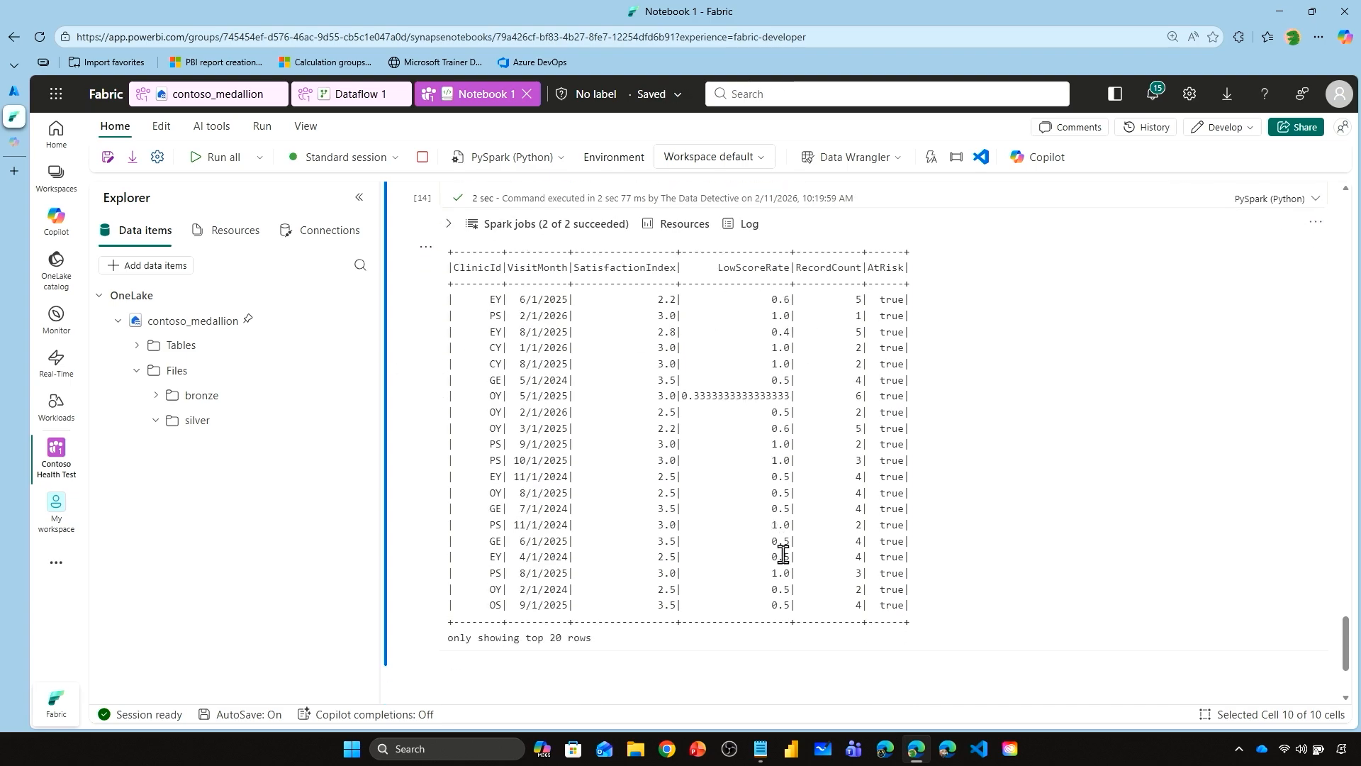
{"action": "scroll", "coordinate": [441, 578], "scroll_direction": "down", "scroll_amount": 2}
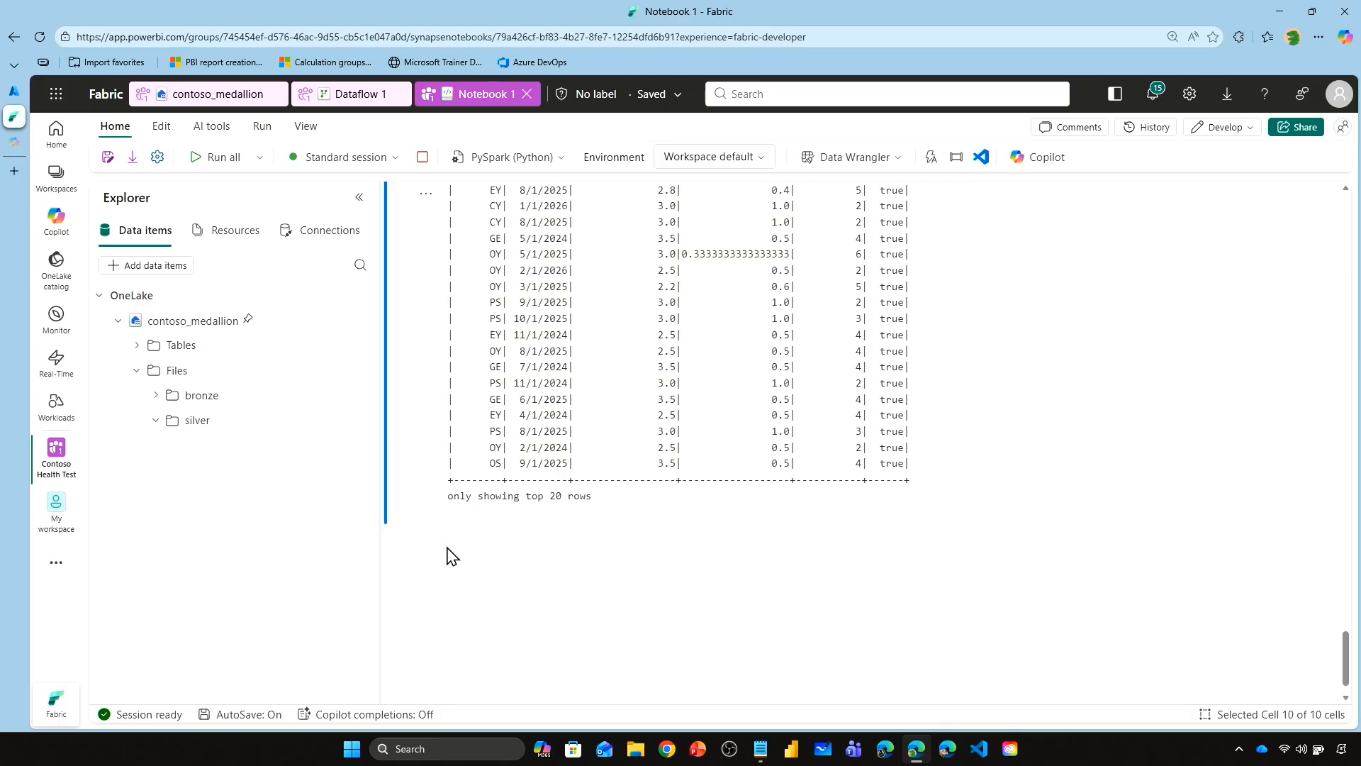
Step: Add a code cell with the gold_df aggregation, and have Copilot replace it with a version carrying explanatory comments
{"action": "left_click", "coordinate": [465, 524]}
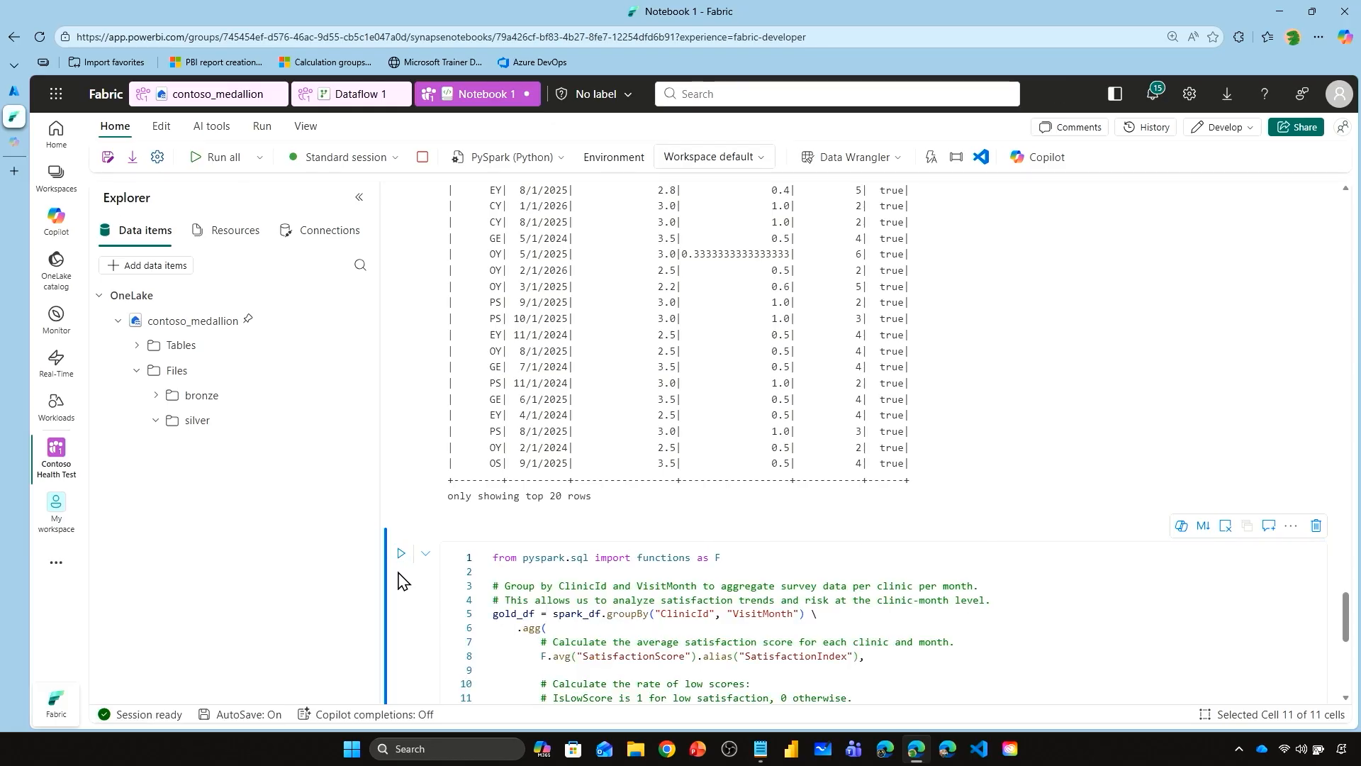
{"action": "left_click", "coordinate": [409, 561]}
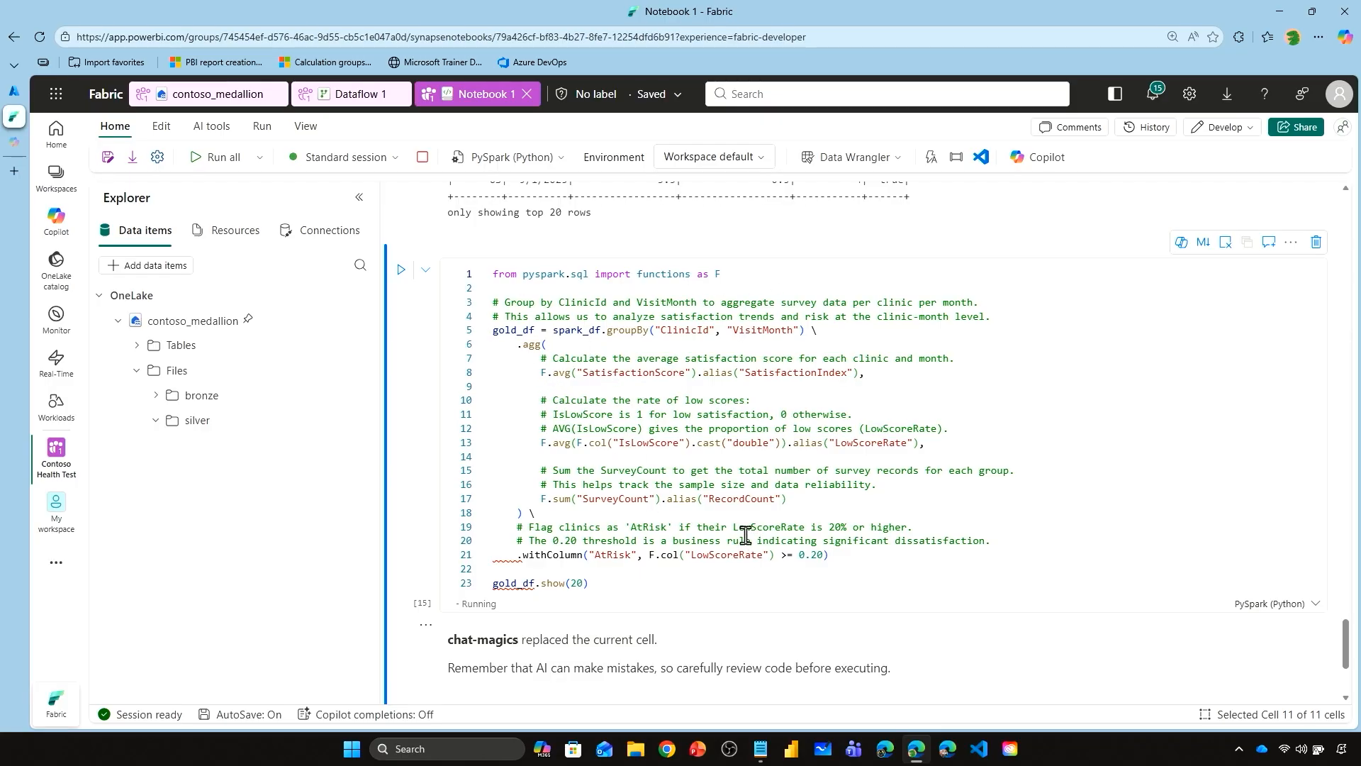
{"action": "scroll", "coordinate": [736, 535], "scroll_direction": "down", "scroll_amount": 2}
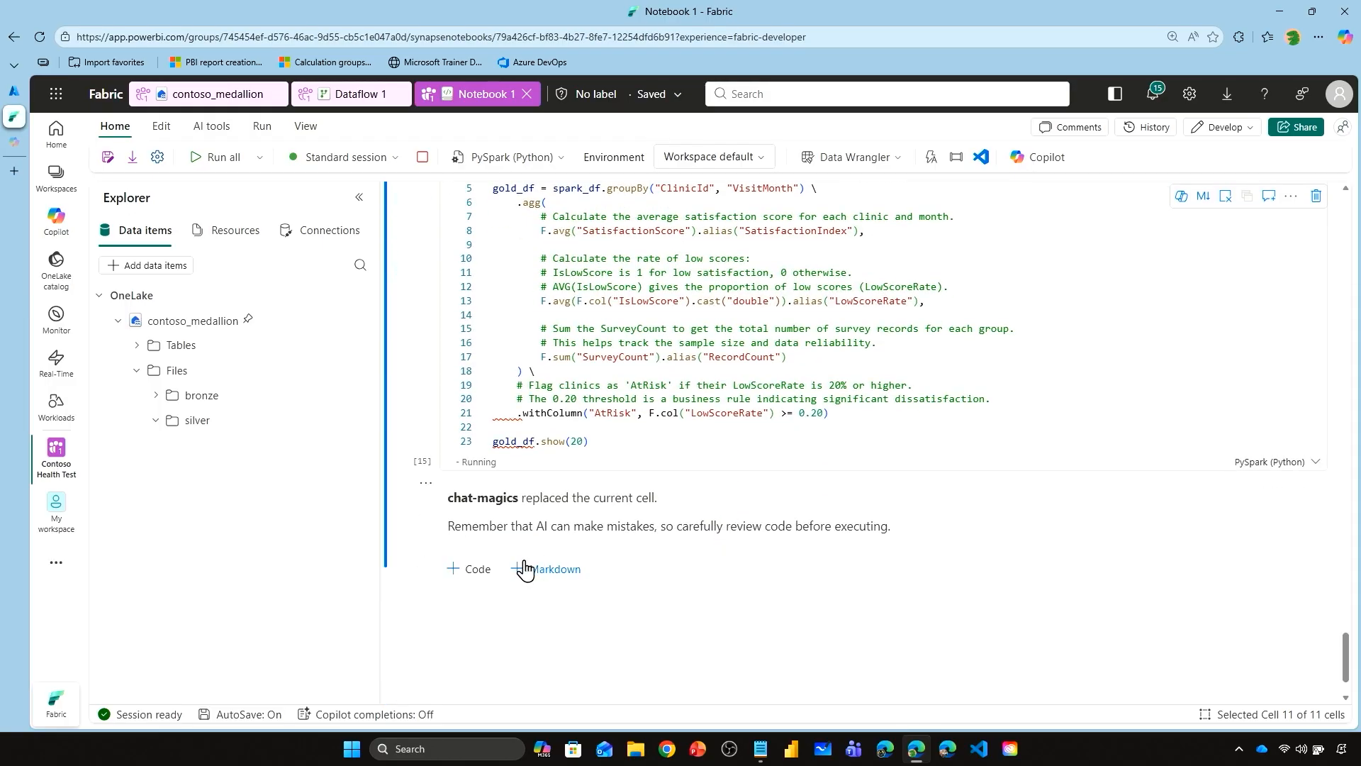
Step: Ask Copilot in a new %%code cell to save gold_df as a Delta table named 'ClinicKPI' in the default Lakehouse, and run the generated cell
{"action": "left_click", "coordinate": [470, 570]}
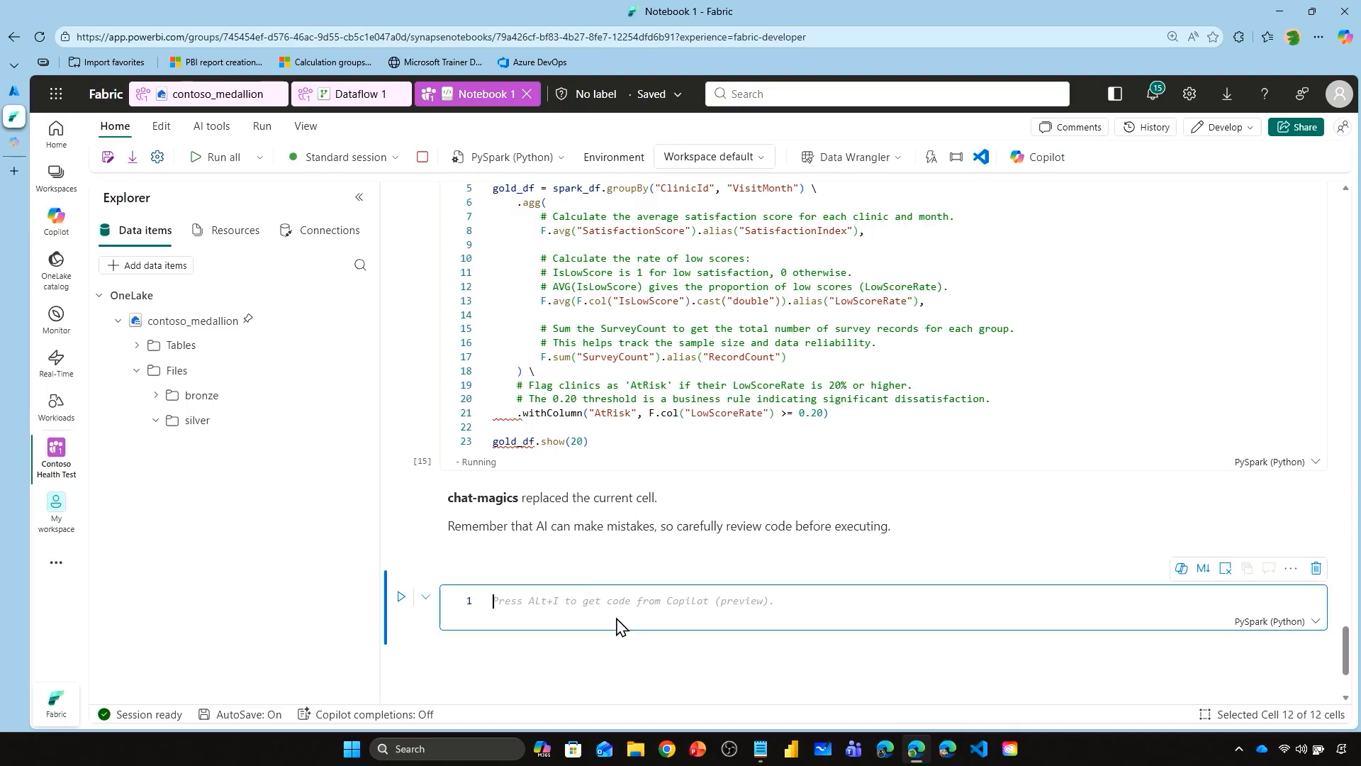
{"action": "type", "text": "%%code  Save gold_df as a Delta table named 'ClinicKPI' in the default Lakehouse."}
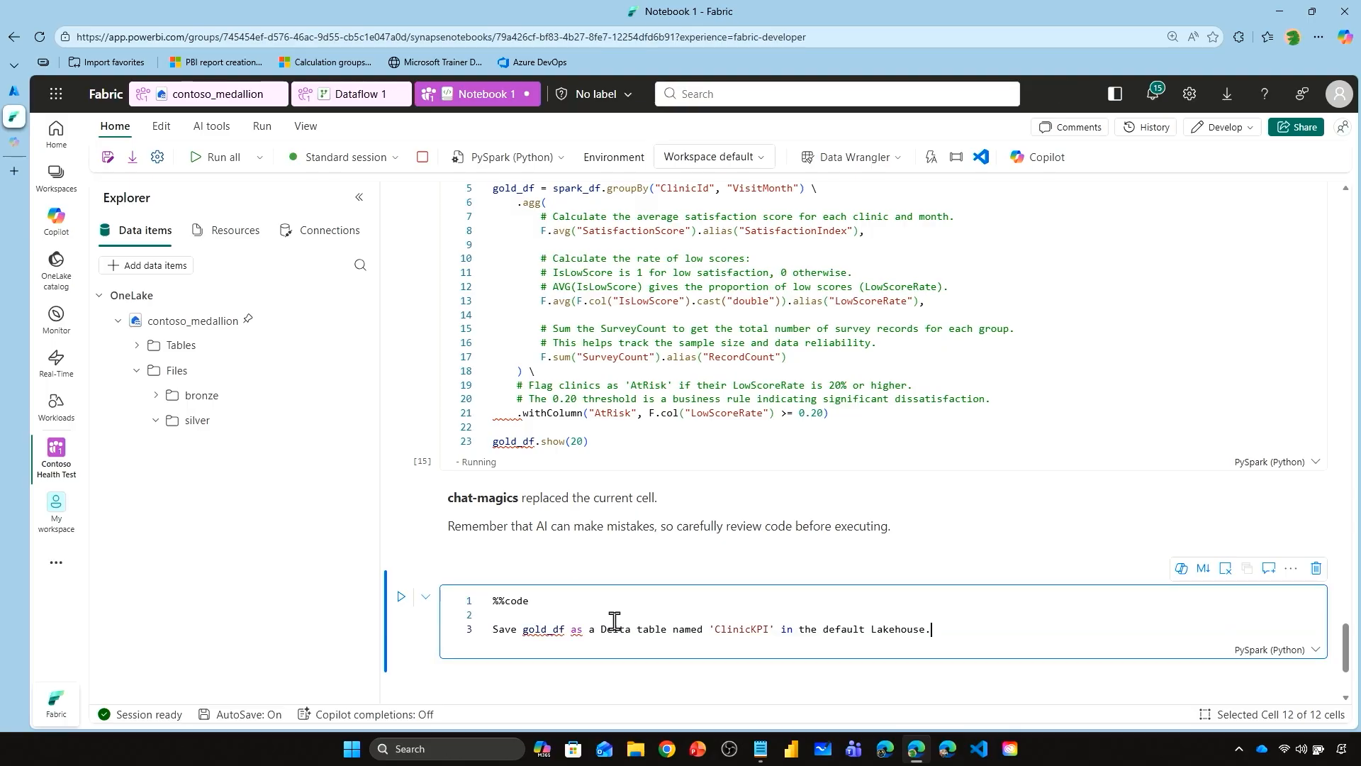
{"action": "left_click", "coordinate": [402, 608]}
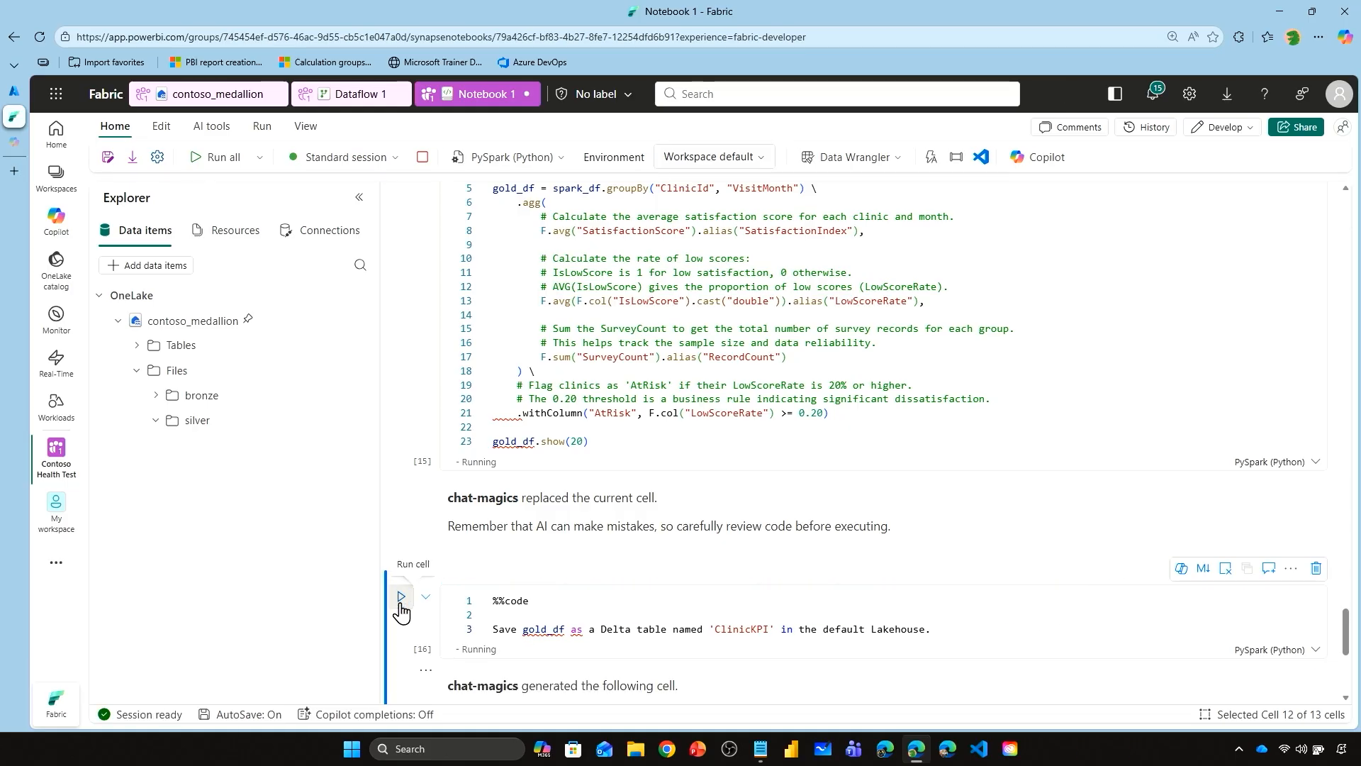
{"action": "scroll", "coordinate": [419, 631], "scroll_direction": "down", "scroll_amount": 5}
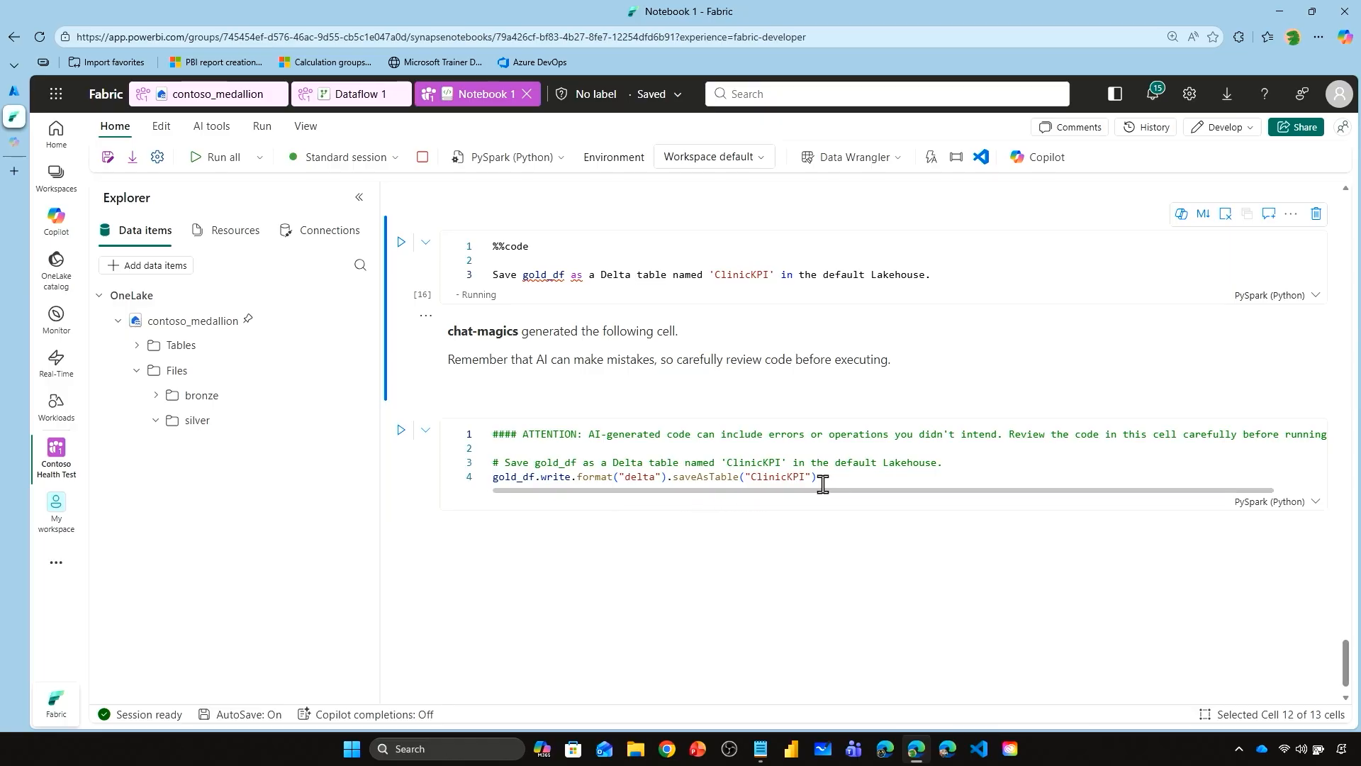
{"action": "left_click", "coordinate": [402, 432]}
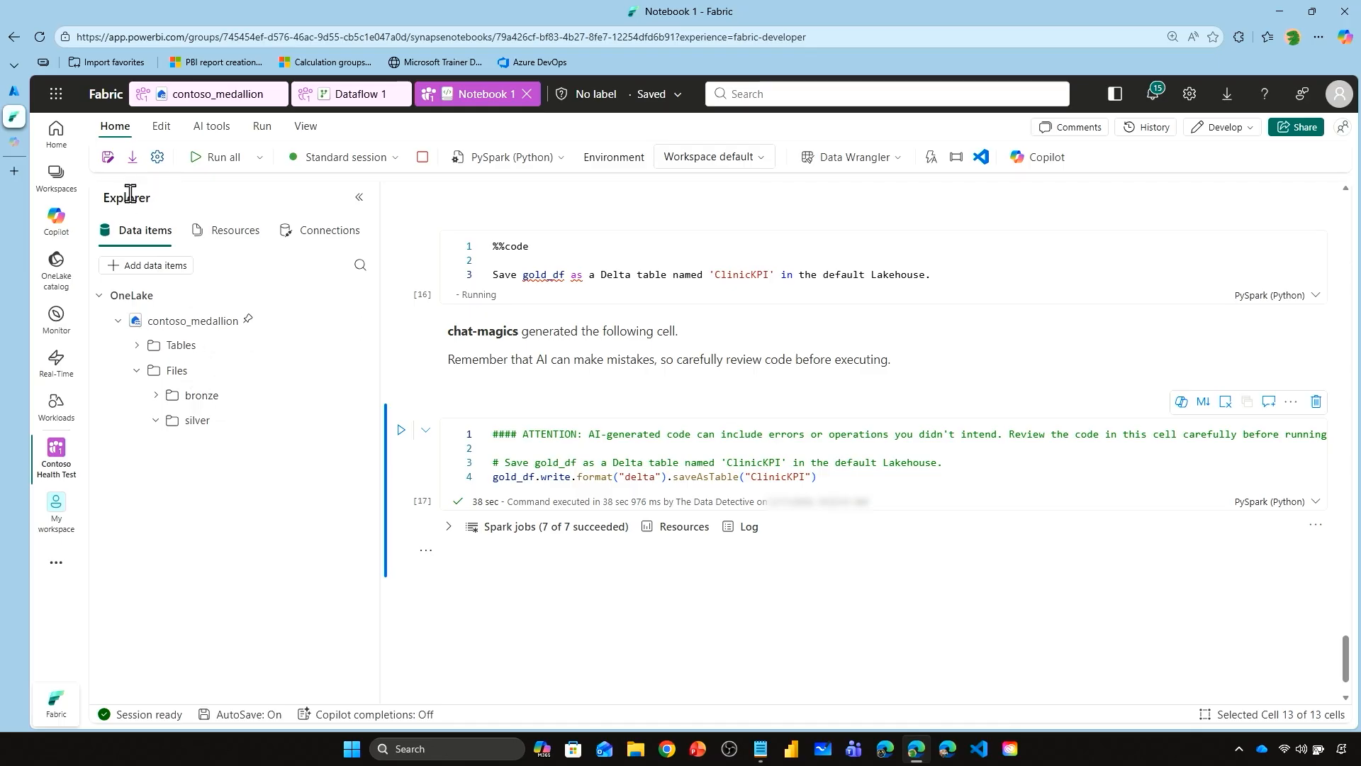
Step: Refresh the contoso_medallion lakehouse, and review the first 20 rows read from the ClinicKPI table
{"action": "left_click", "coordinate": [363, 321]}
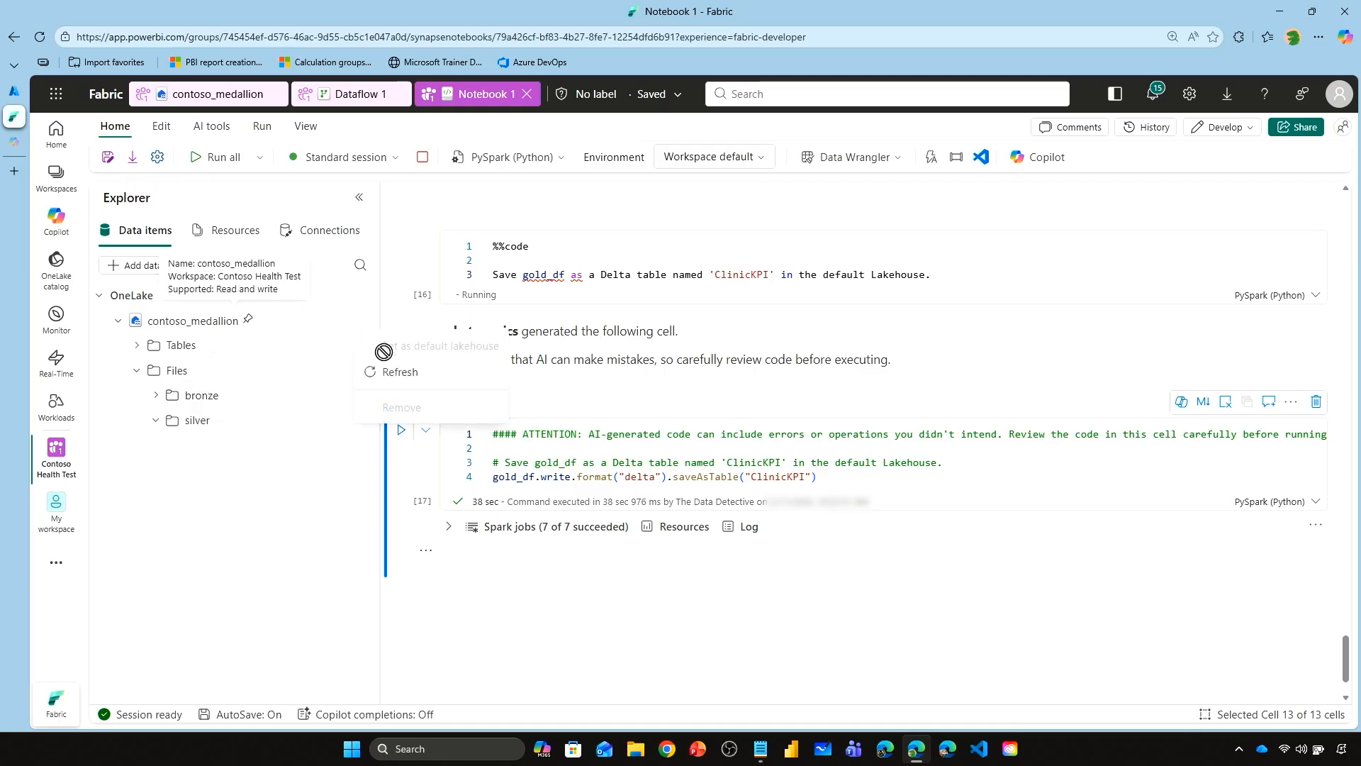
{"action": "left_click", "coordinate": [395, 374]}
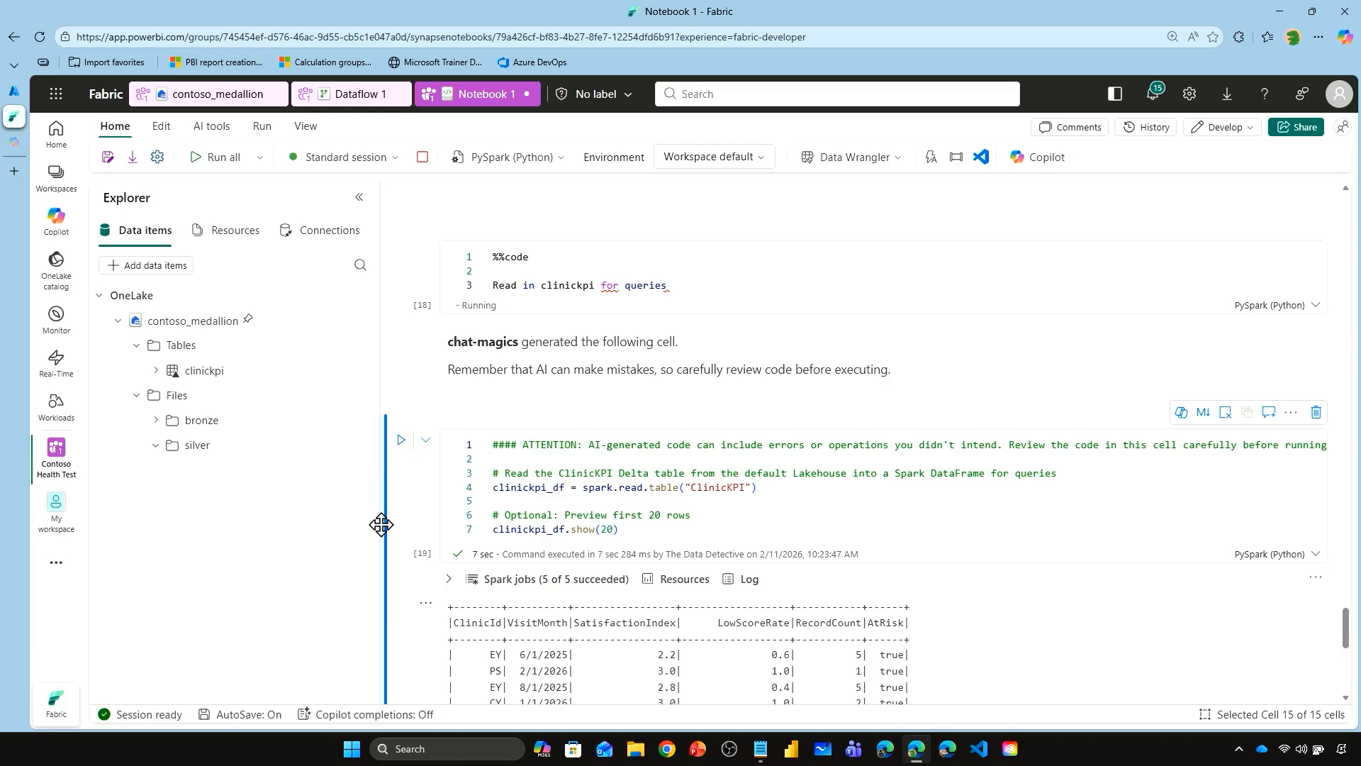
{"action": "scroll", "coordinate": [425, 487], "scroll_direction": "down", "scroll_amount": 5}
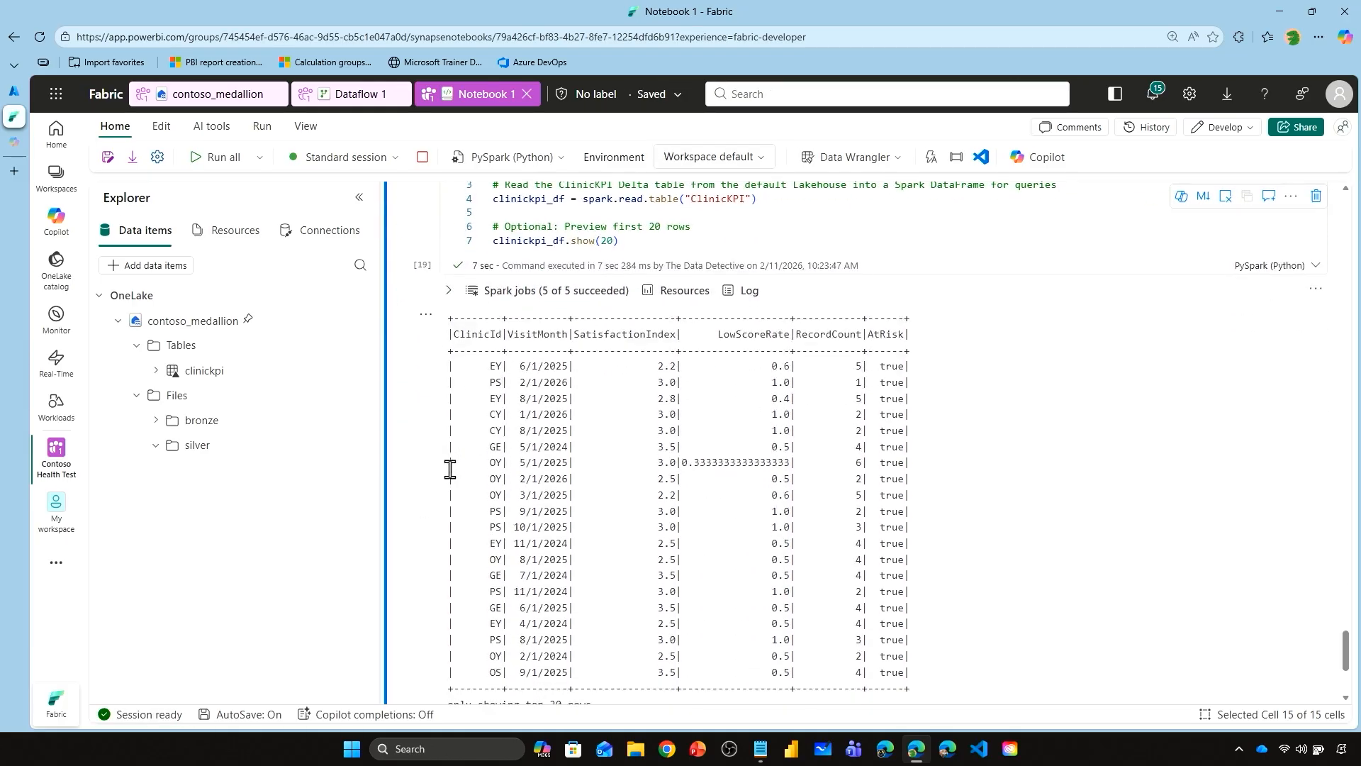
{"action": "scroll", "coordinate": [567, 461], "scroll_direction": "down", "scroll_amount": 2}
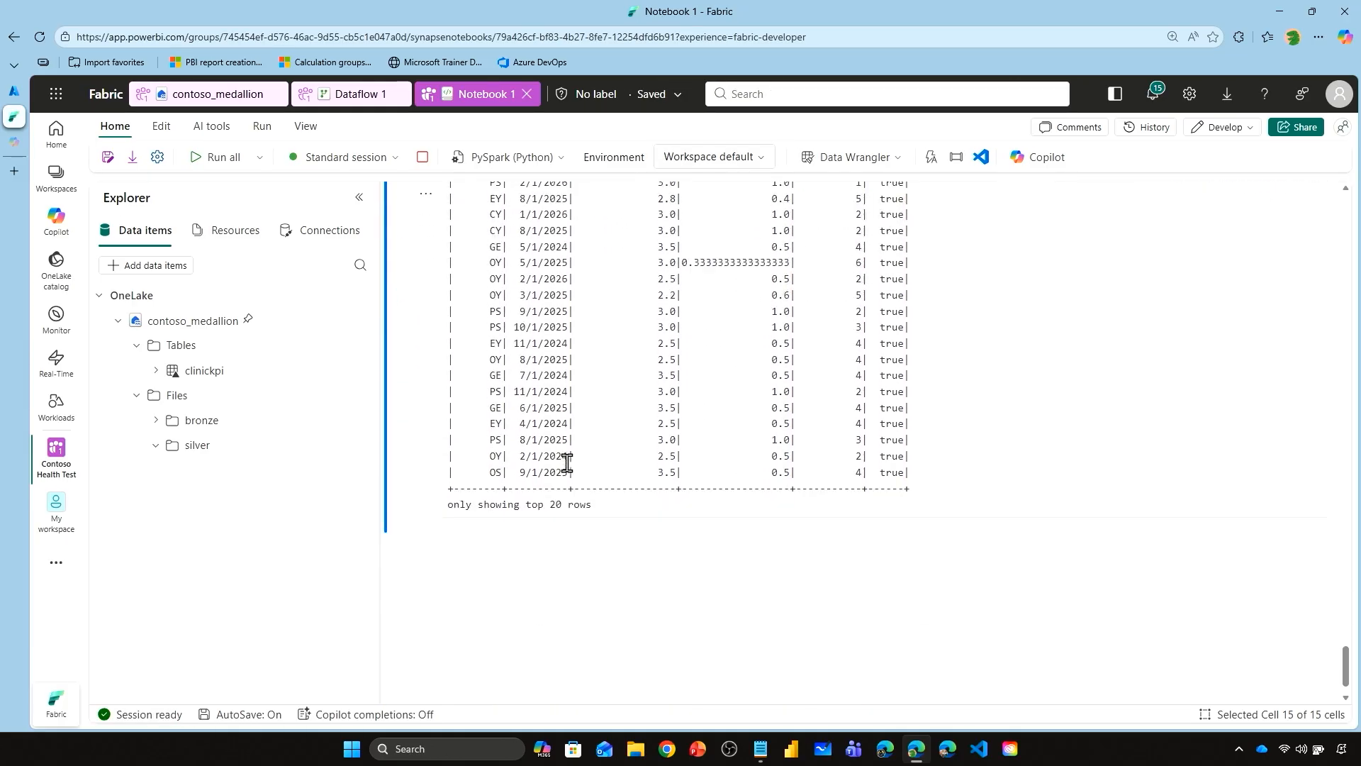
Step: In a new %%code cell, ask Copilot for Spark SQL outputting LowScoreRate and SatisfactionIndex for ClinicId 'EM' in October 2025, and run it
{"action": "left_click", "coordinate": [473, 527]}
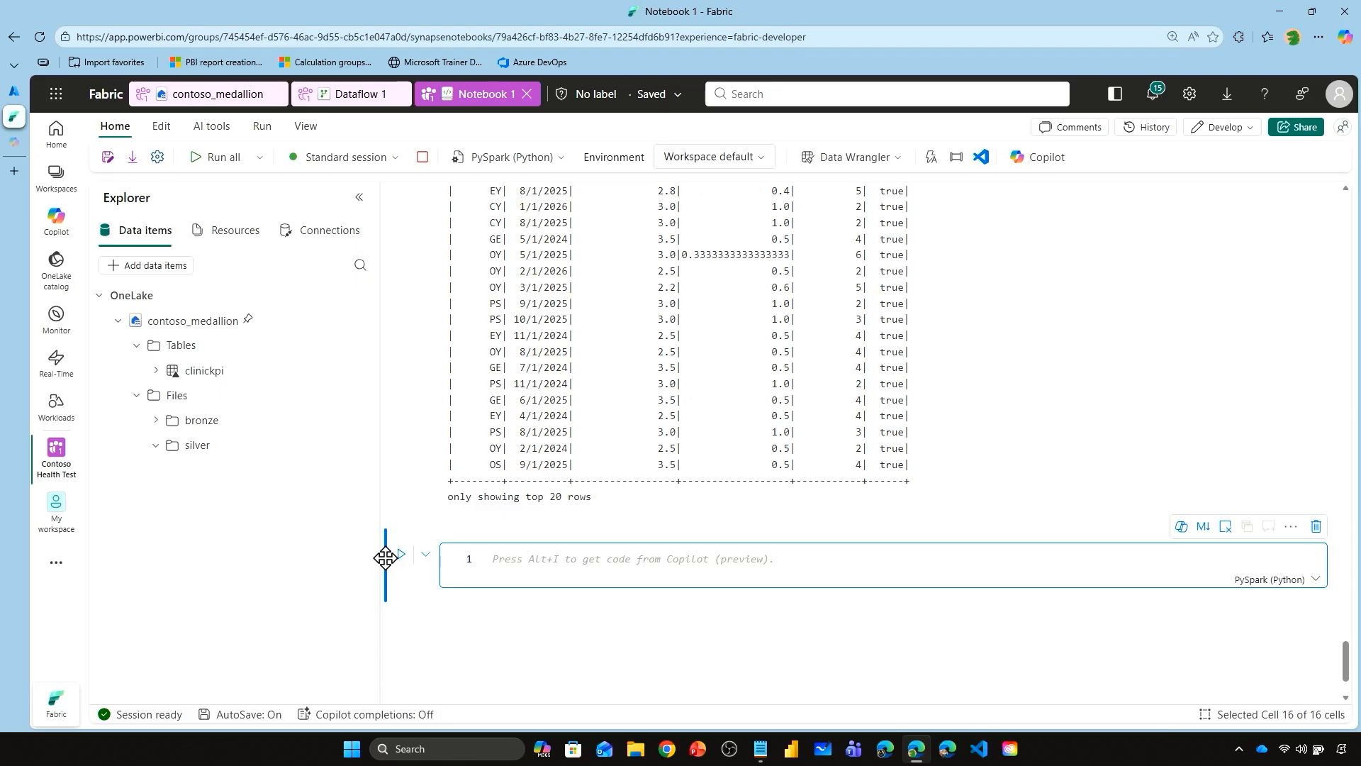
{"action": "type", "text": "%%code  Generate **Spark SQL** to output what the LowScoreRate and SatisfactionIndex for ClinicId 'EM' in October 2025."}
{"action": "key", "text": "ctrl+Return"}
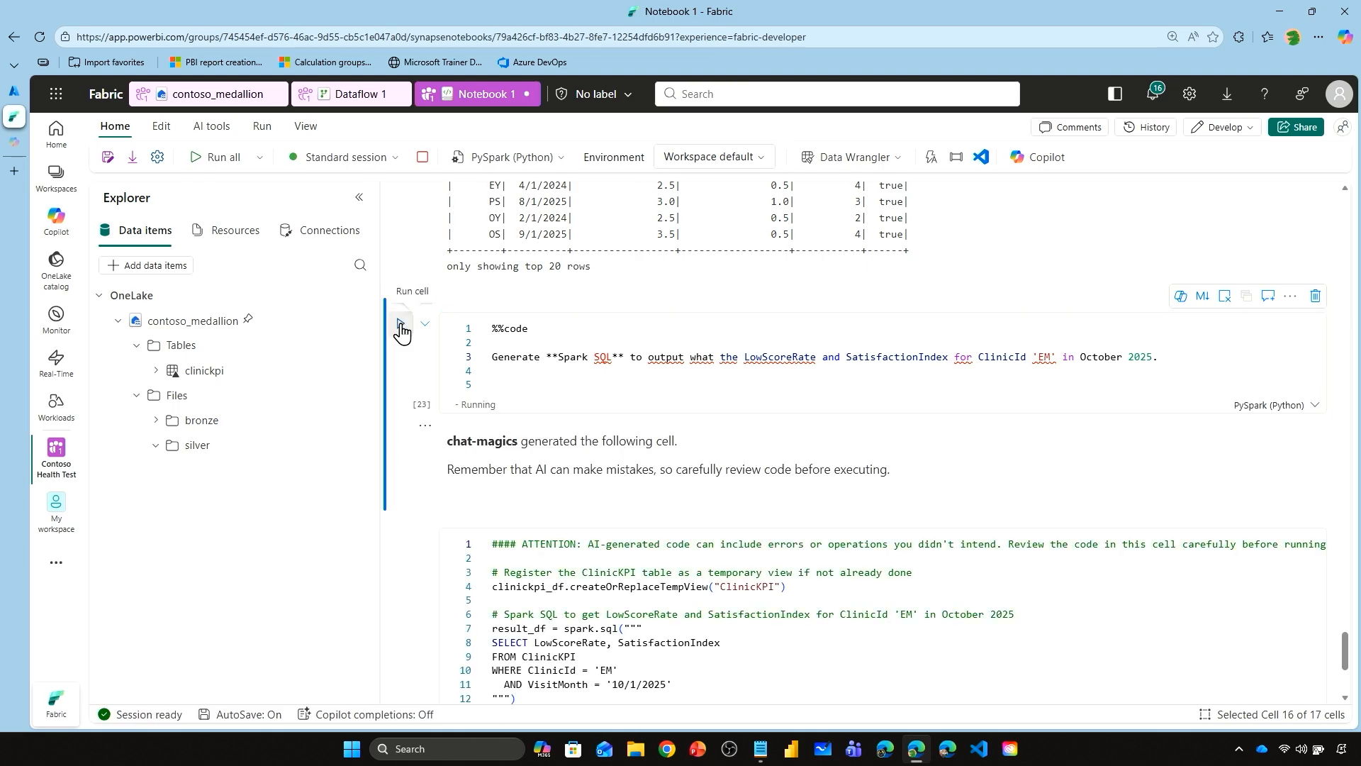
{"action": "scroll", "coordinate": [597, 542], "scroll_direction": "down", "scroll_amount": 2}
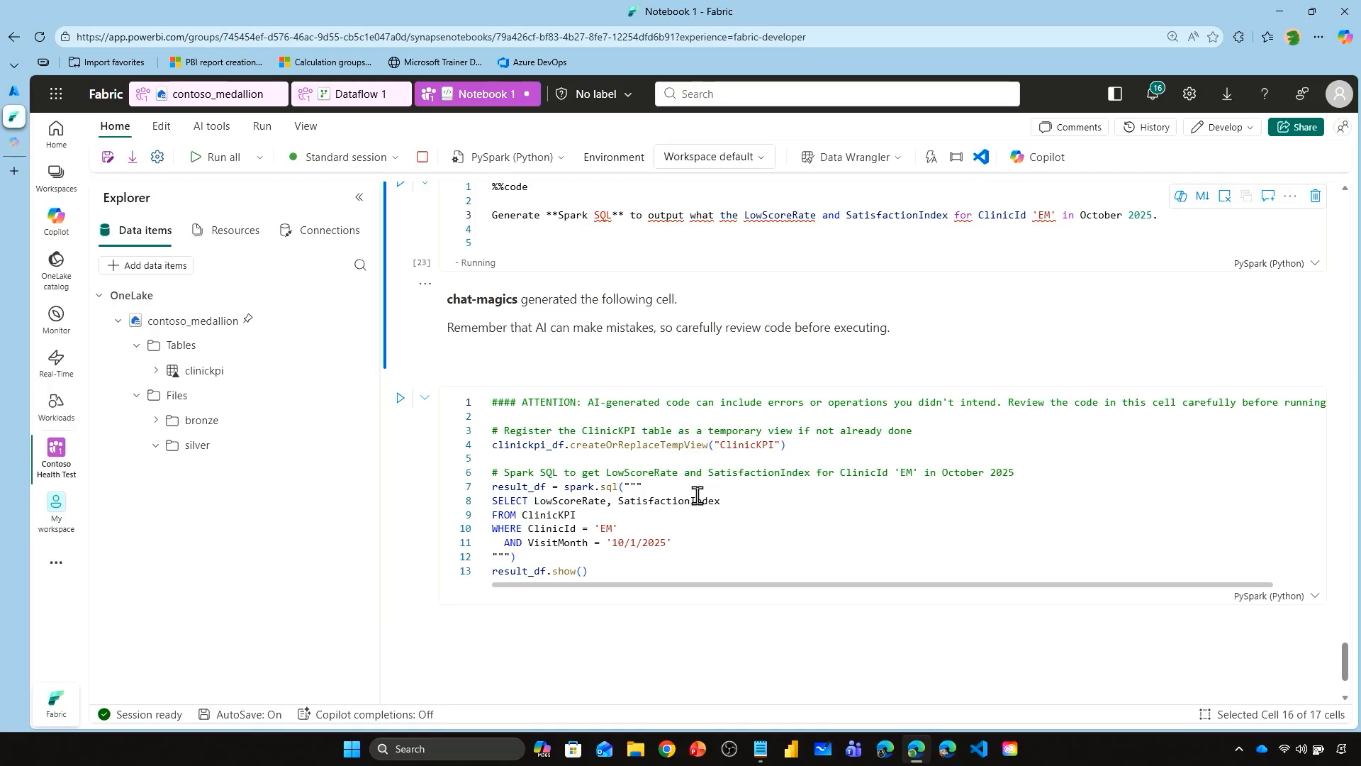
Step: Strip the Python wrapper from the generated cell, keeping only the SELECT query, and turn it into a %%sql cell
{"action": "left_click_drag", "start_coordinate": [686, 486], "coordinate": [477, 399]}
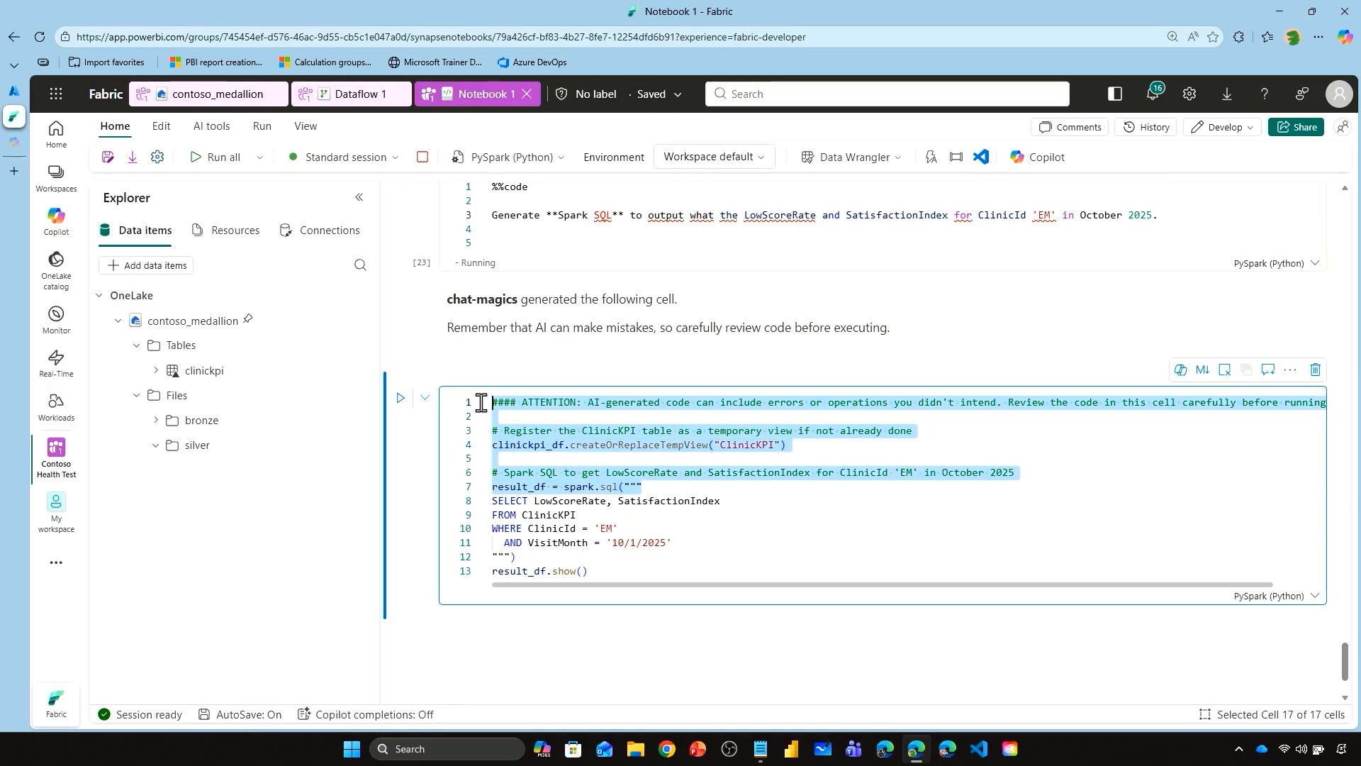
{"action": "key", "text": "BackSpace"}
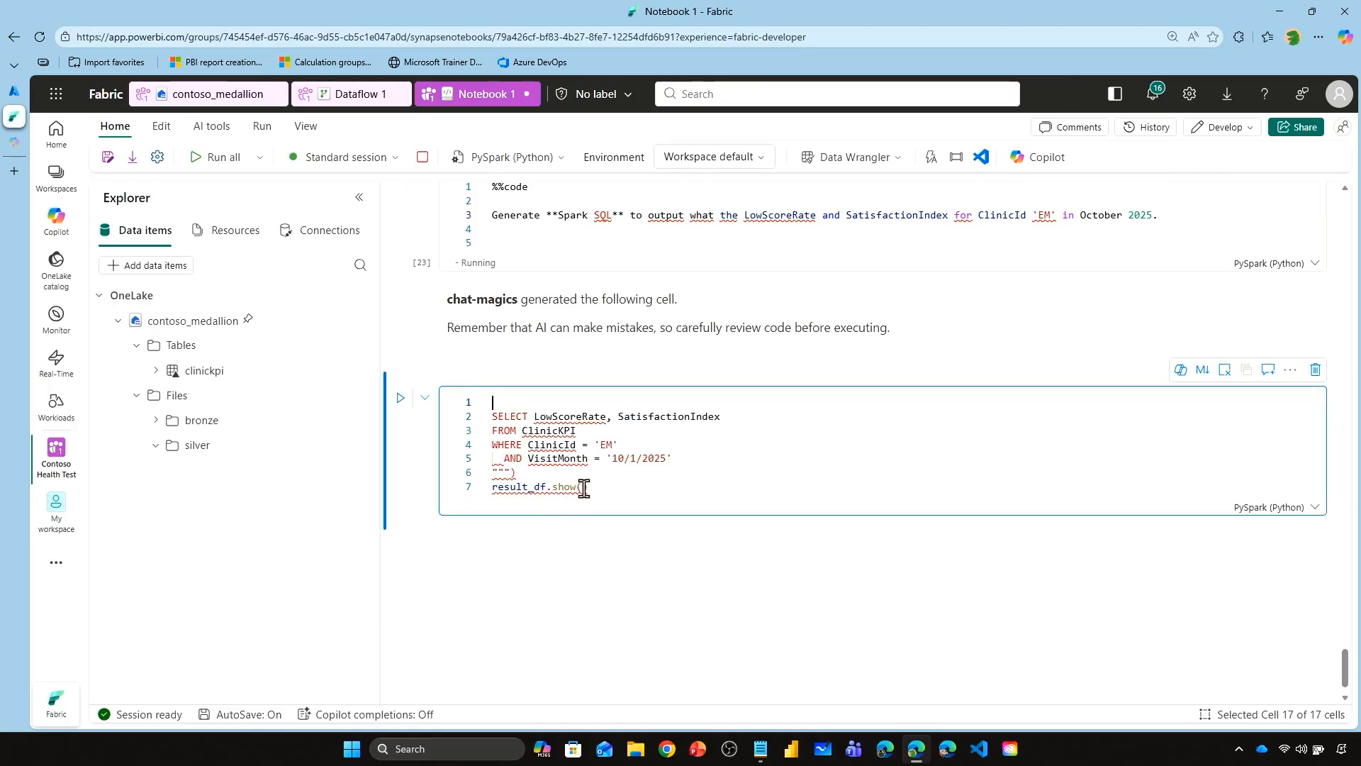
{"action": "left_click_drag", "start_coordinate": [600, 490], "coordinate": [478, 475]}
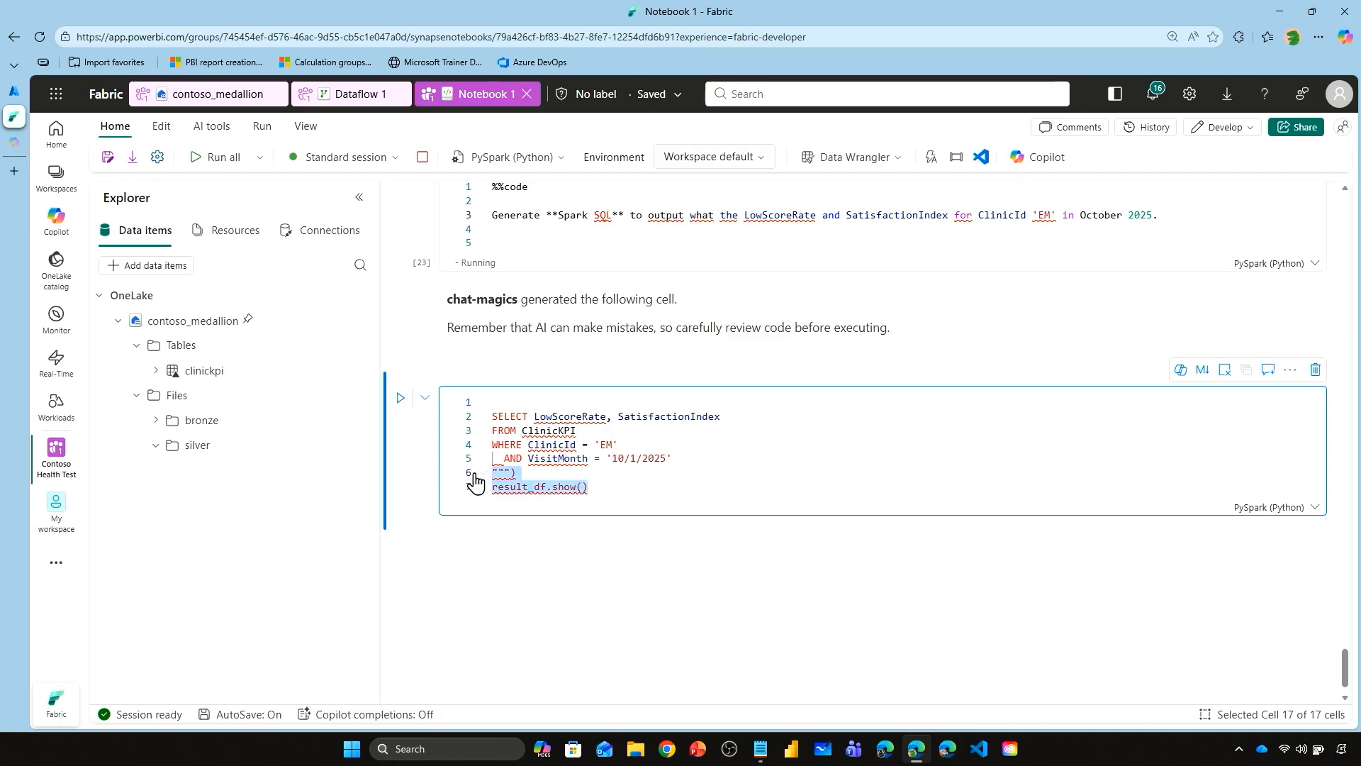
{"action": "key", "text": "BackSpace"}
{"action": "left_click", "coordinate": [506, 461]}
{"action": "key", "text": "BackSpace"}
{"action": "left_click", "coordinate": [518, 403]}
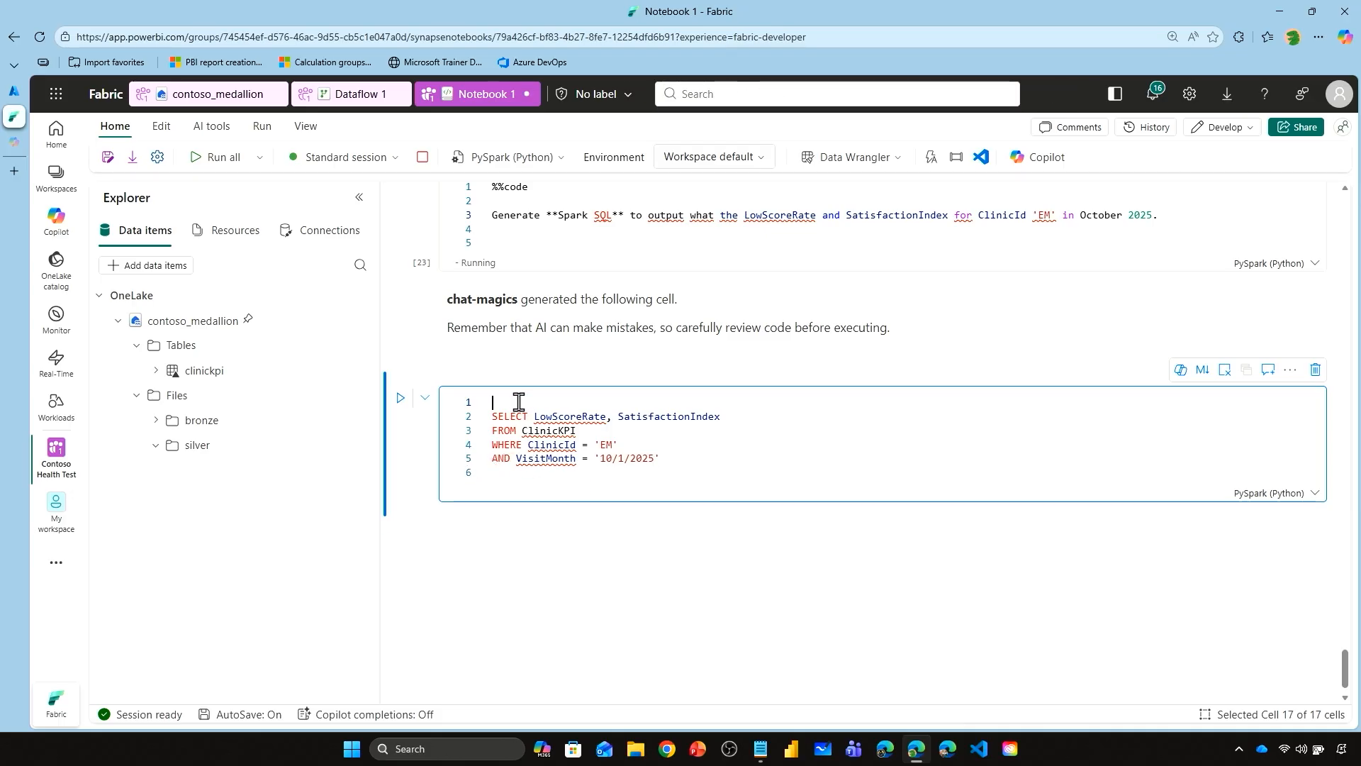
{"action": "type", "text": "%%sql"}
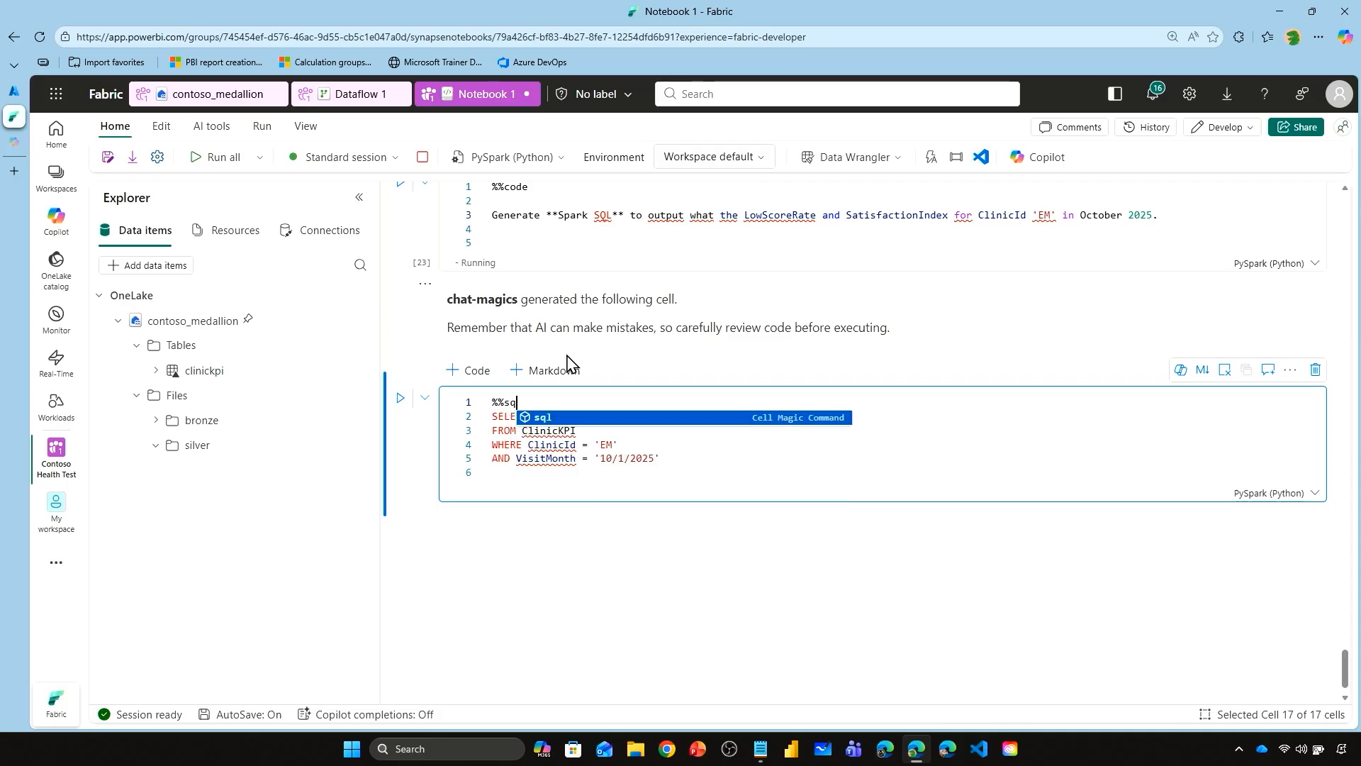
{"action": "key", "text": "Return"}
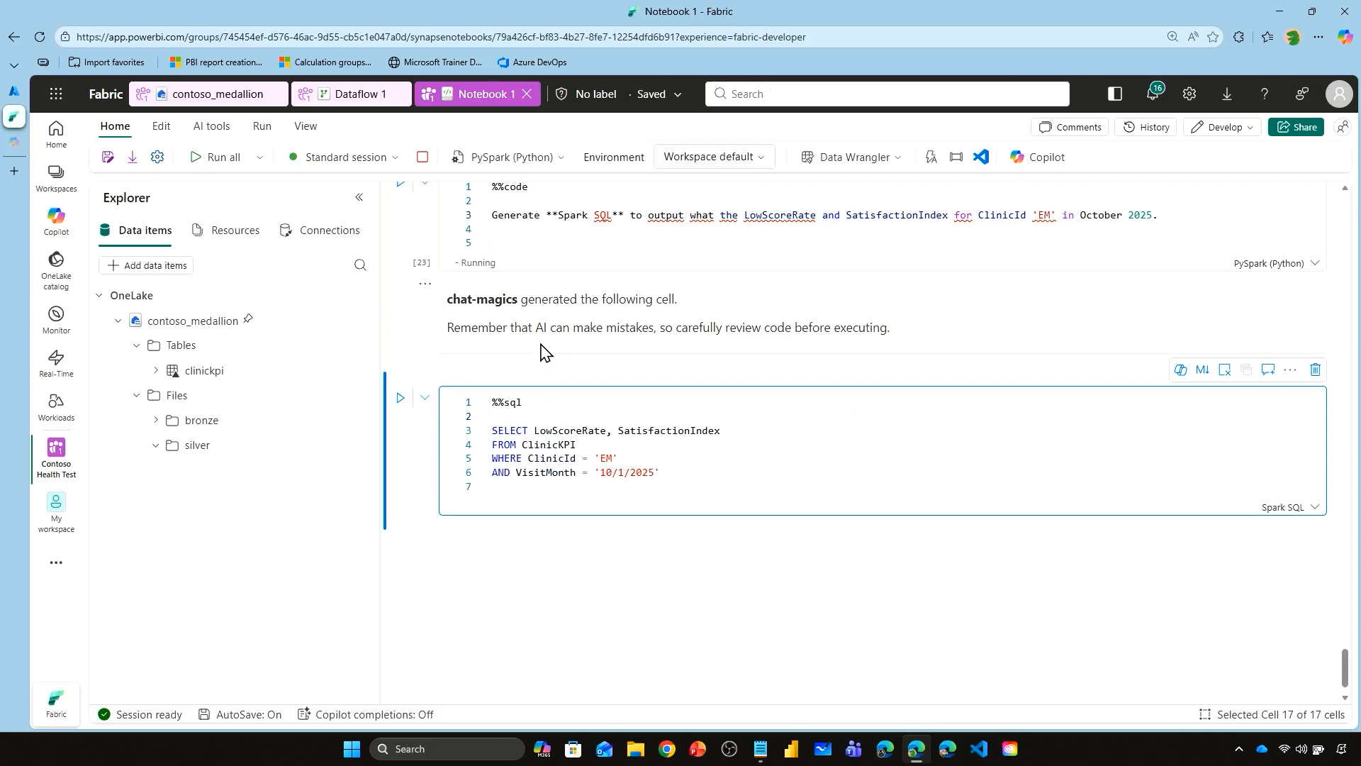
Step: Run the SQL query for clinic 'EM' and check it against the ClinicKPI rows displayed earlier in the notebook
{"action": "left_click", "coordinate": [402, 398]}
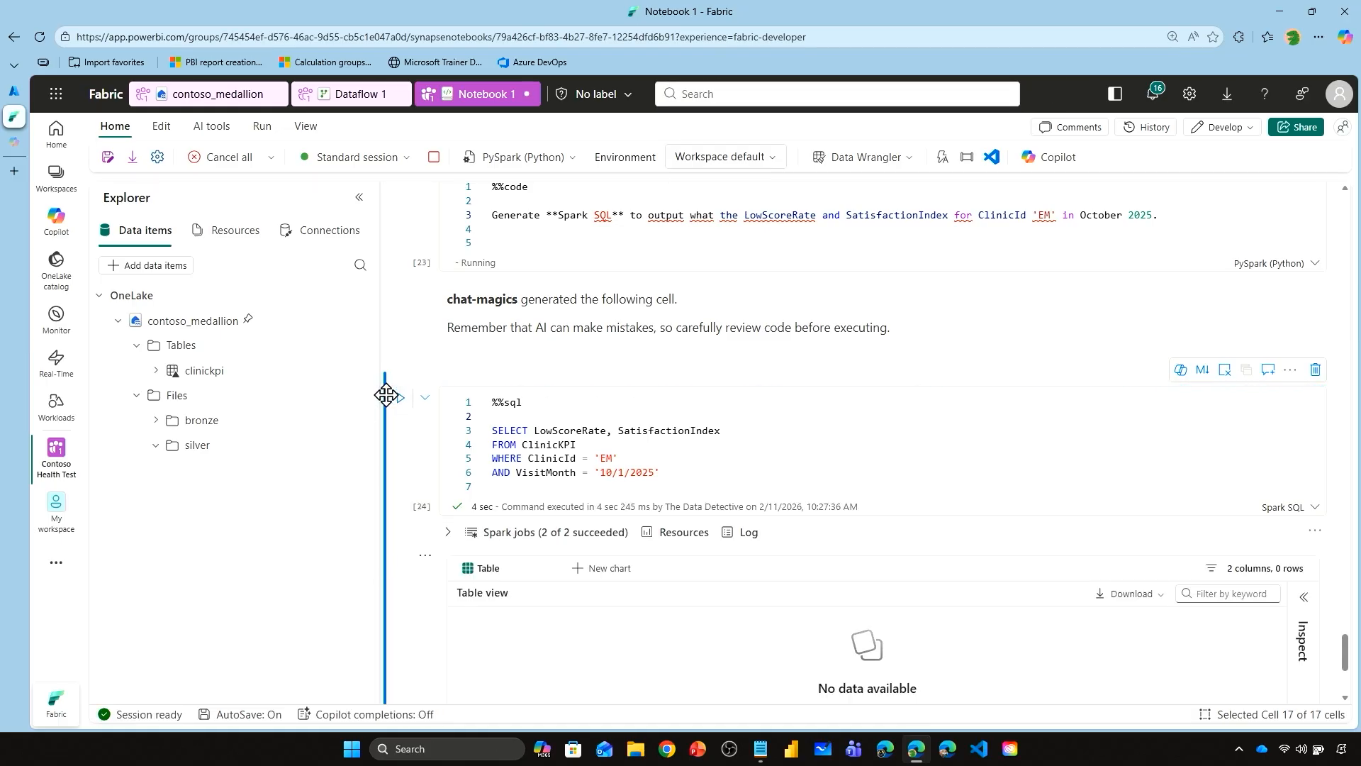
{"action": "scroll", "coordinate": [769, 386], "scroll_direction": "up", "scroll_amount": 7}
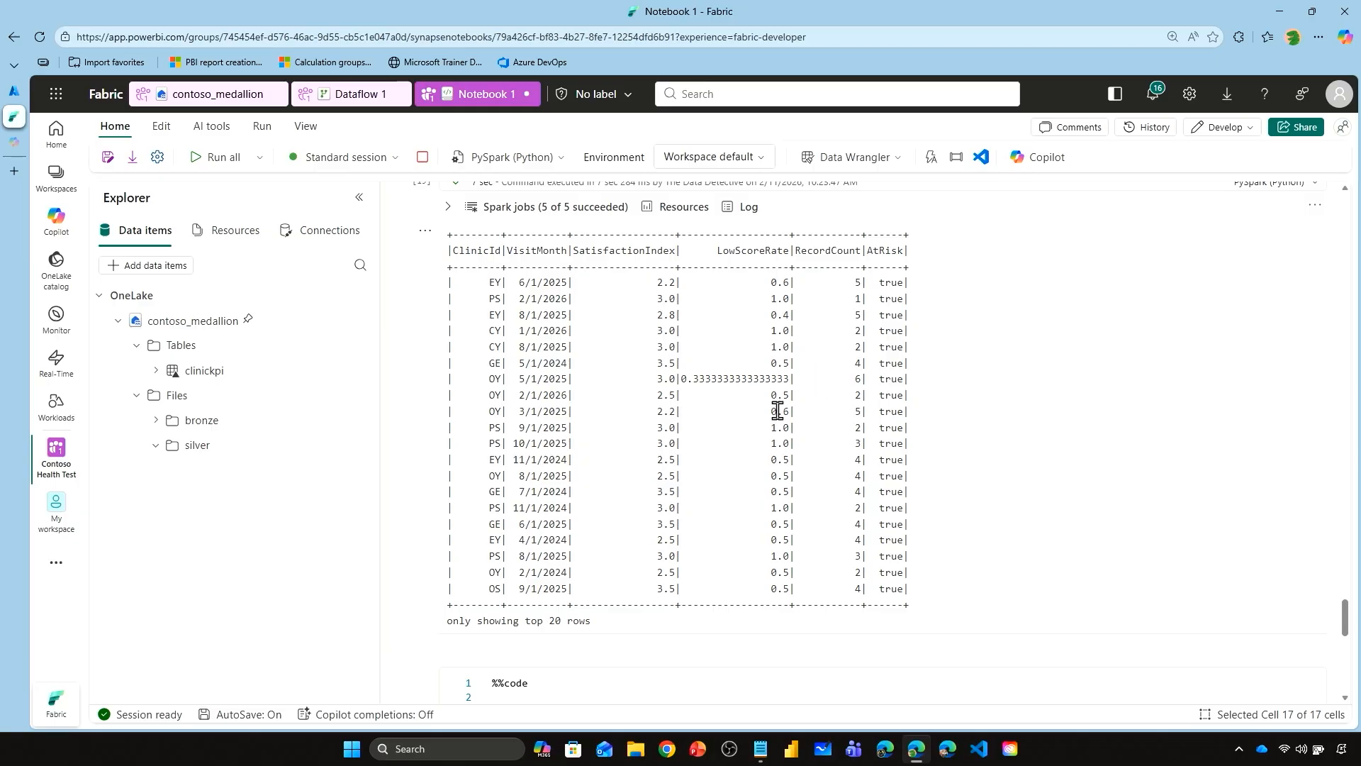
{"action": "scroll", "coordinate": [695, 418], "scroll_direction": "down", "scroll_amount": 8}
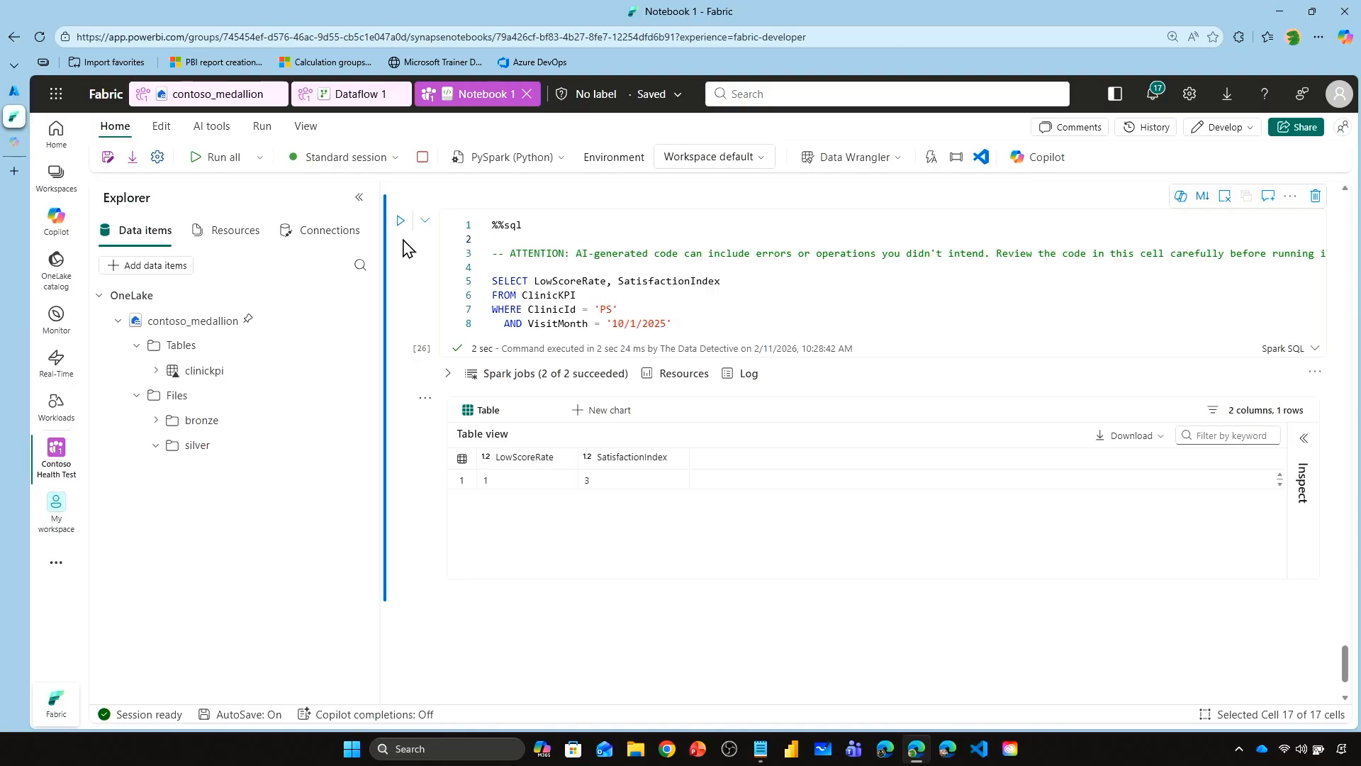
Step: Run %show_chat_history in a new code cell and look through the recorded Copilot conversation
{"action": "left_click", "coordinate": [480, 610]}
{"action": "type", "text": "%show_chat_history"}
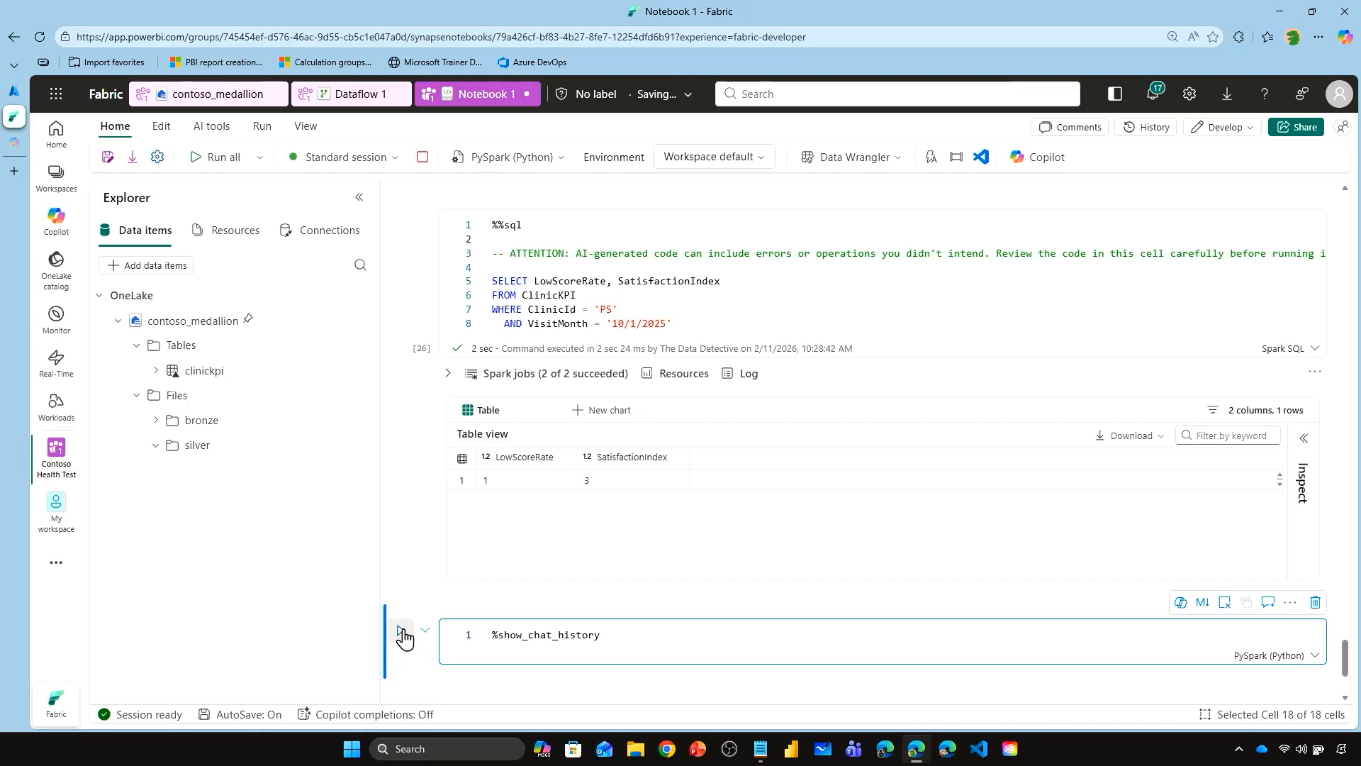
{"action": "left_click", "coordinate": [400, 631]}
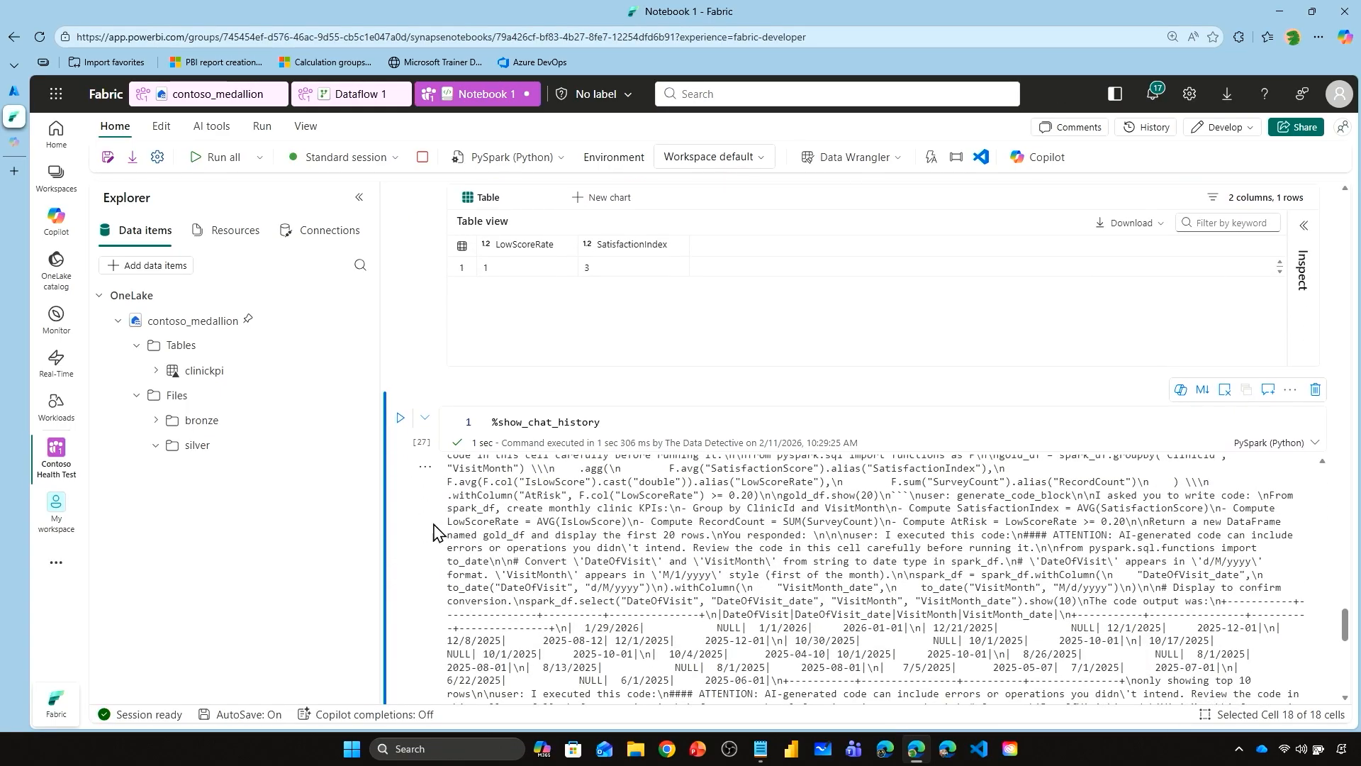
{"action": "scroll", "coordinate": [425, 523], "scroll_direction": "down", "scroll_amount": 3}
{"action": "scroll", "coordinate": [422, 525], "scroll_direction": "down", "scroll_amount": 6}
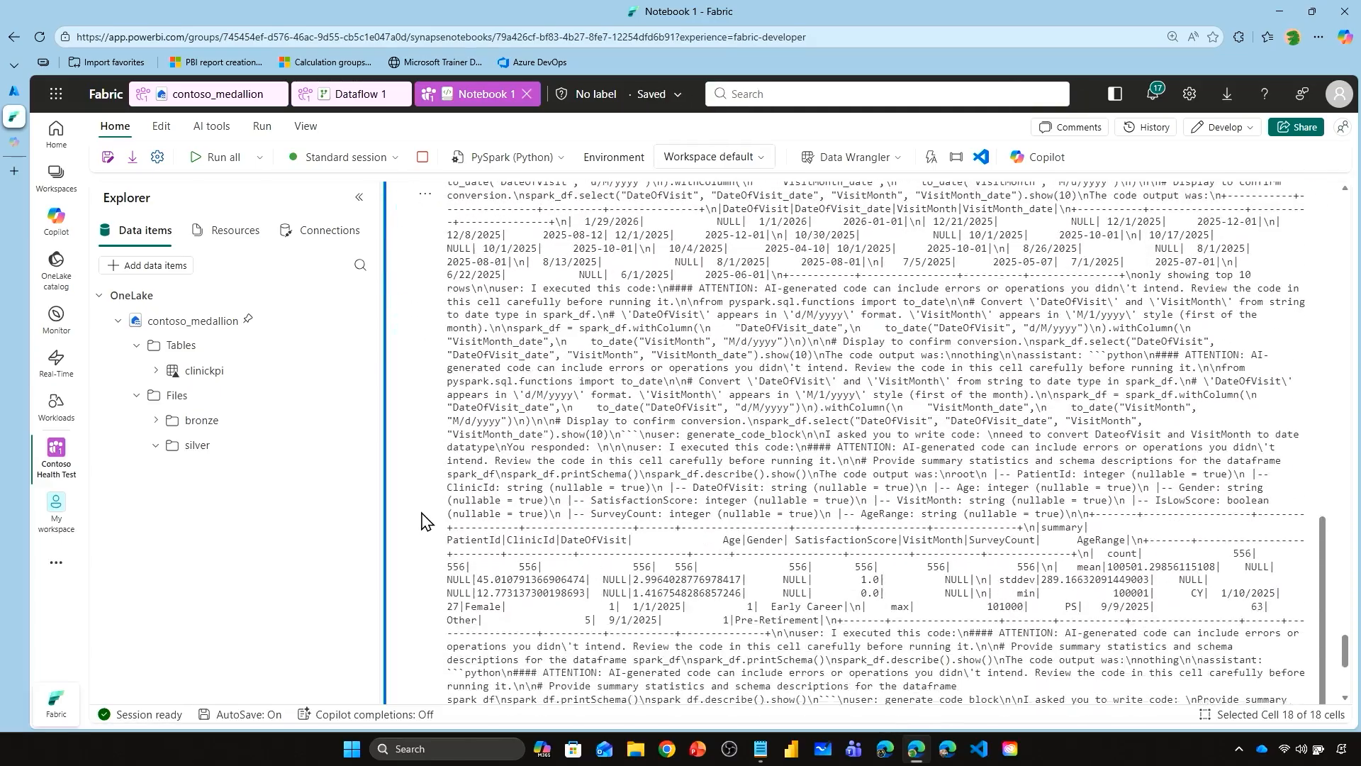
{"action": "scroll", "coordinate": [420, 516], "scroll_direction": "down", "scroll_amount": 1}
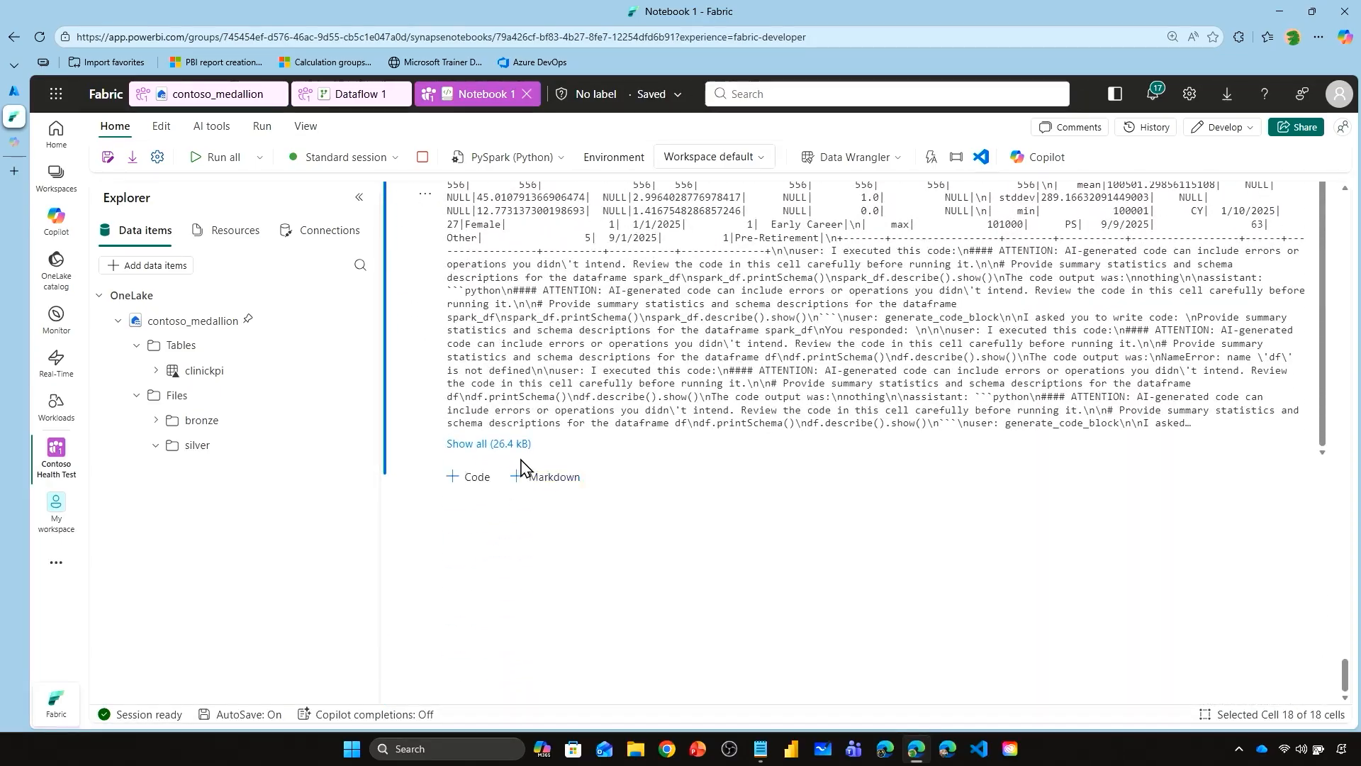
Step: Clear the Copilot conversation by running %clear_chat_history in a new code cell
{"action": "left_click", "coordinate": [474, 479]}
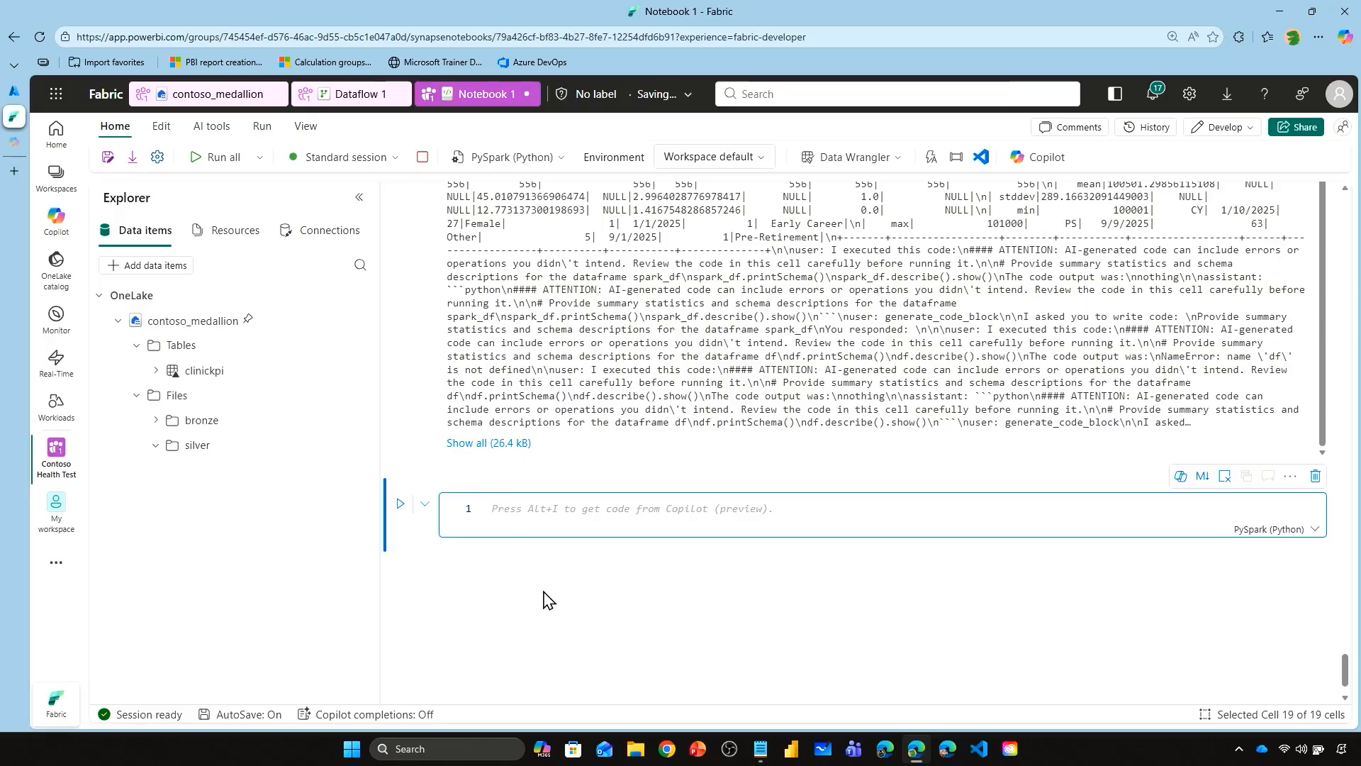
{"action": "type", "text": "%clear_chat_history"}
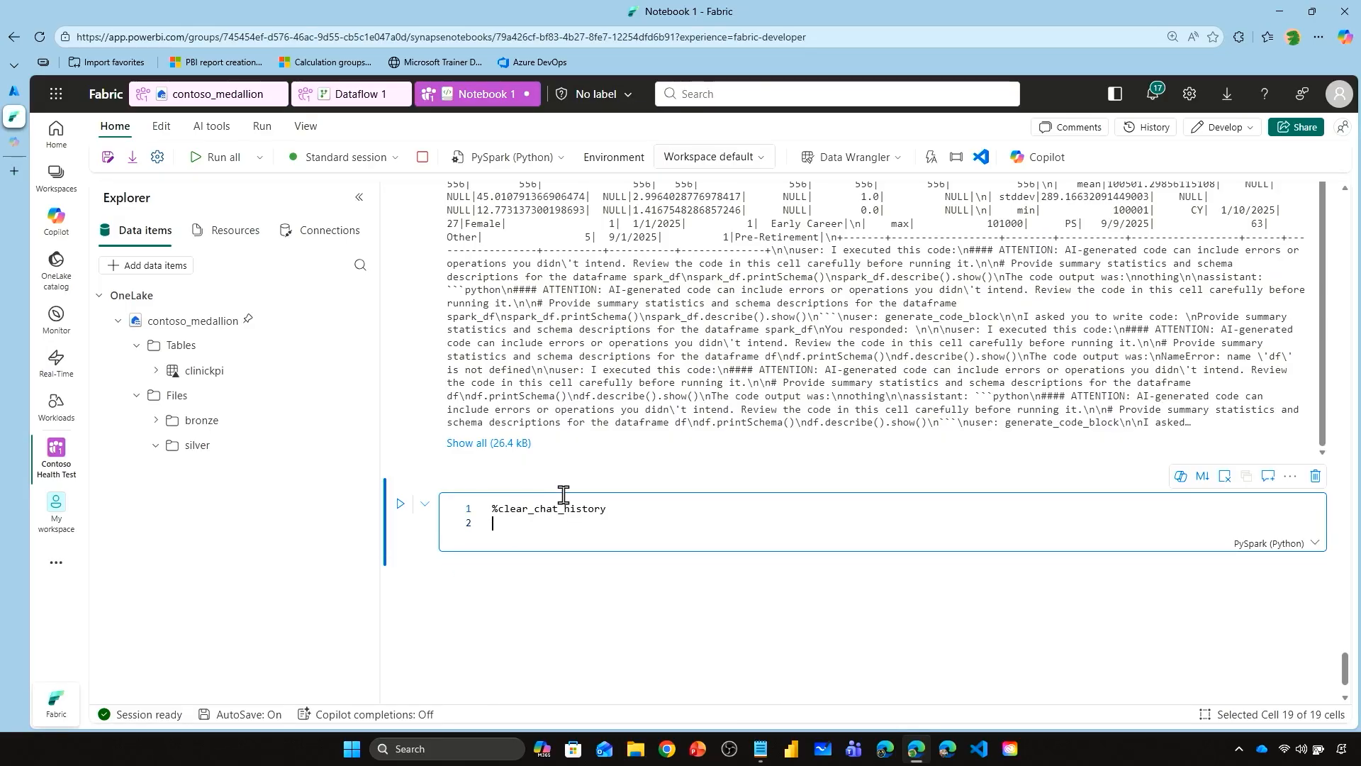
{"action": "left_click", "coordinate": [399, 504]}
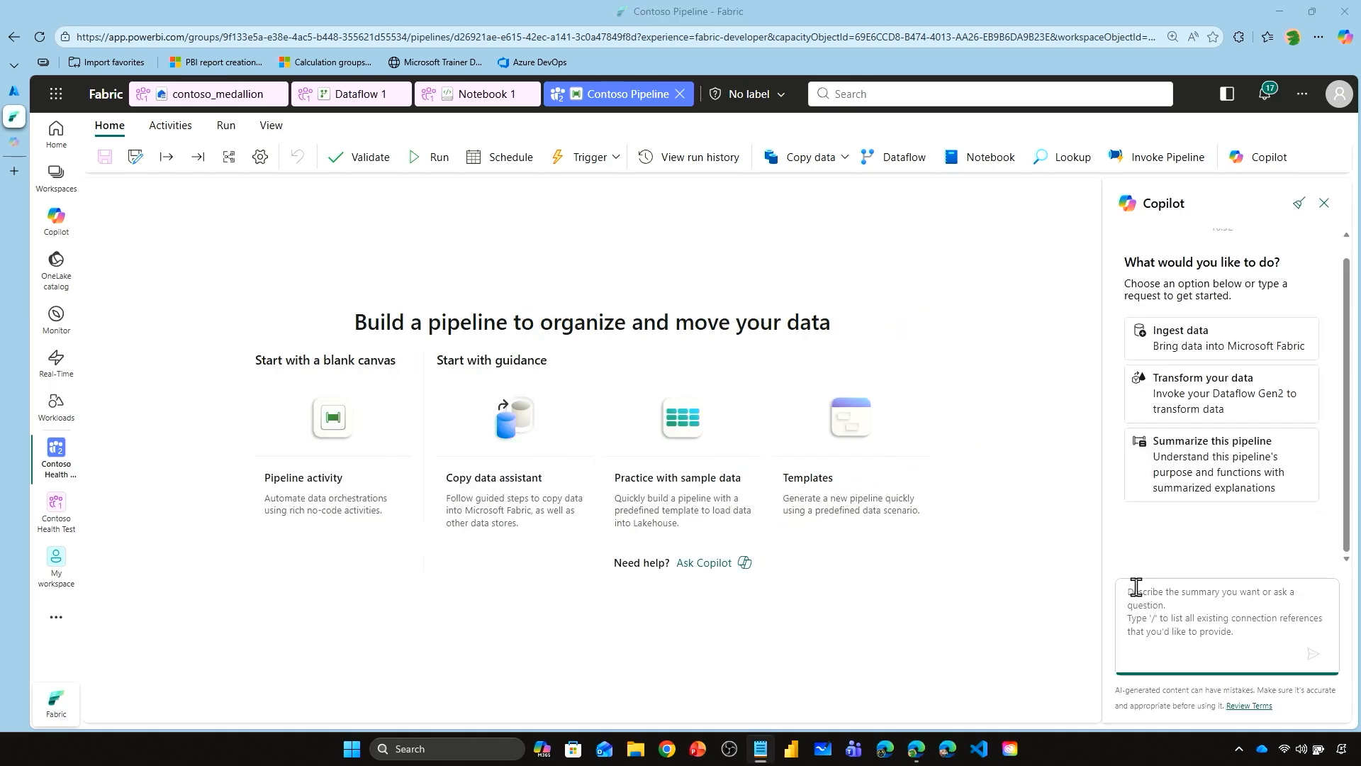
Step: In Contoso Pipeline, ask Copilot to "Add a delete activity as the first activity", and dismiss the validation output
{"action": "left_click", "coordinate": [1138, 588]}
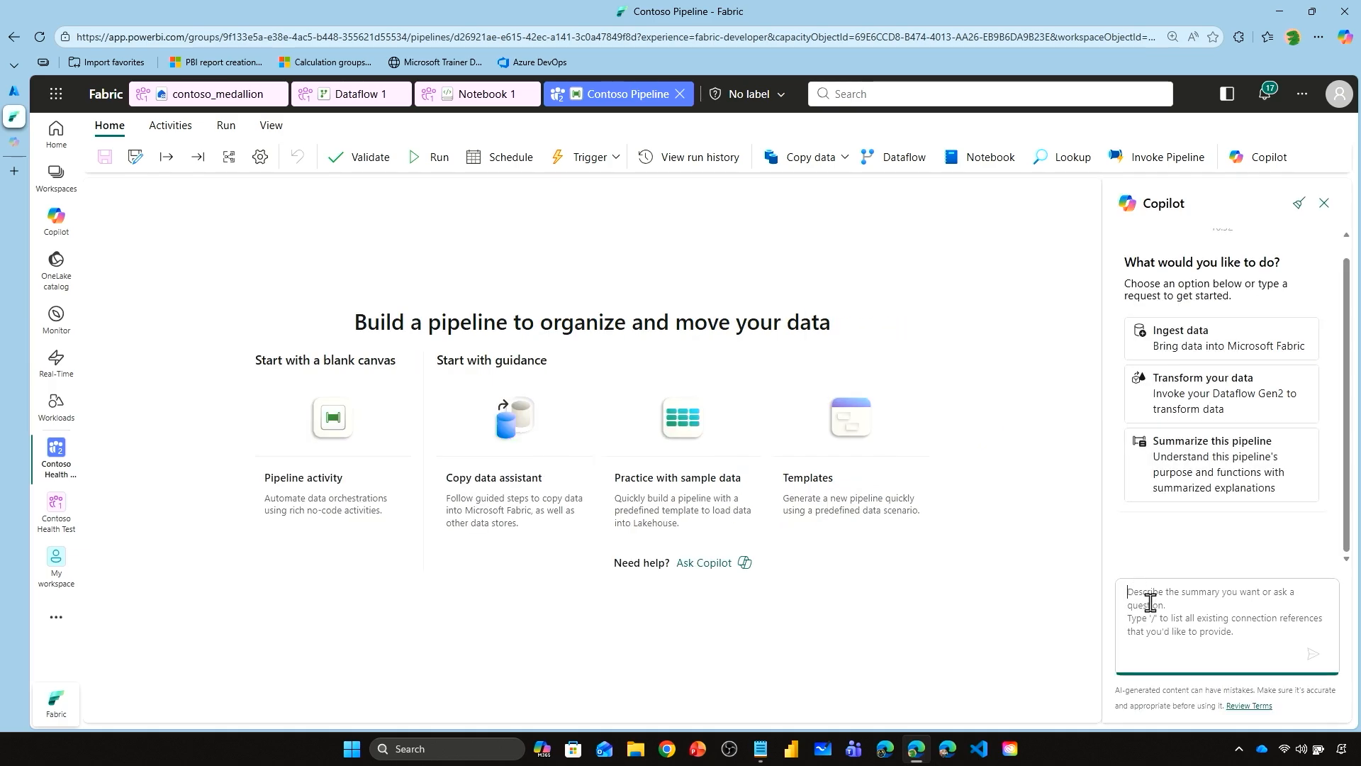
{"action": "type", "text": "Add a delete activity as the first activity"}
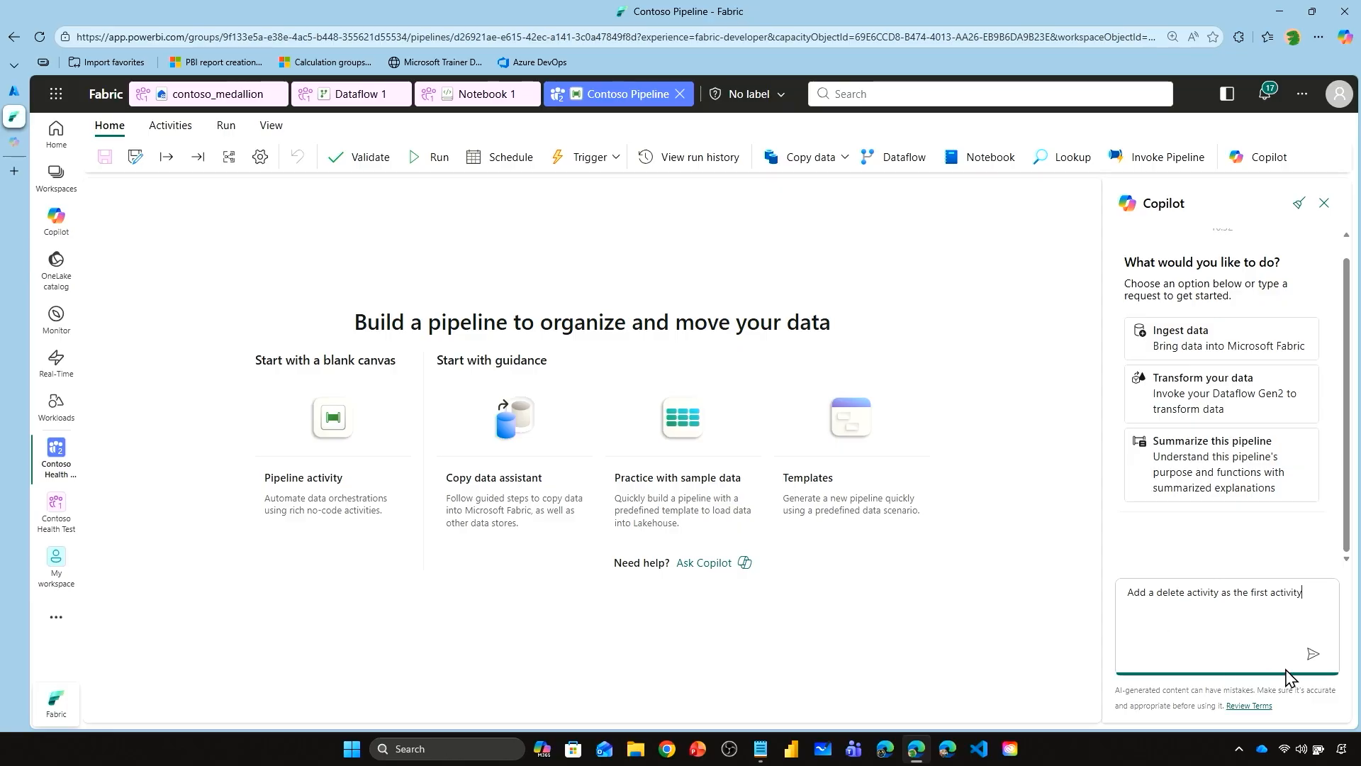
{"action": "left_click", "coordinate": [1313, 653]}
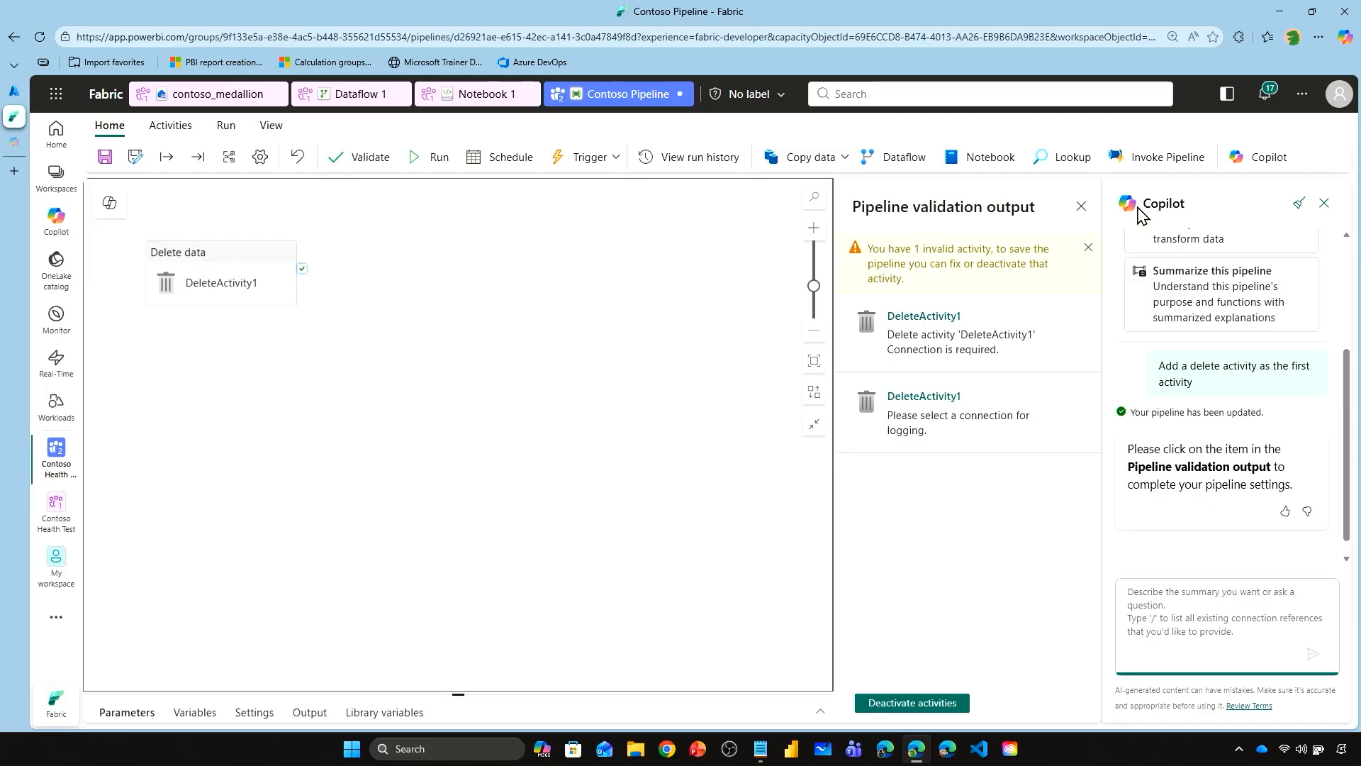
{"action": "left_click", "coordinate": [1082, 206]}
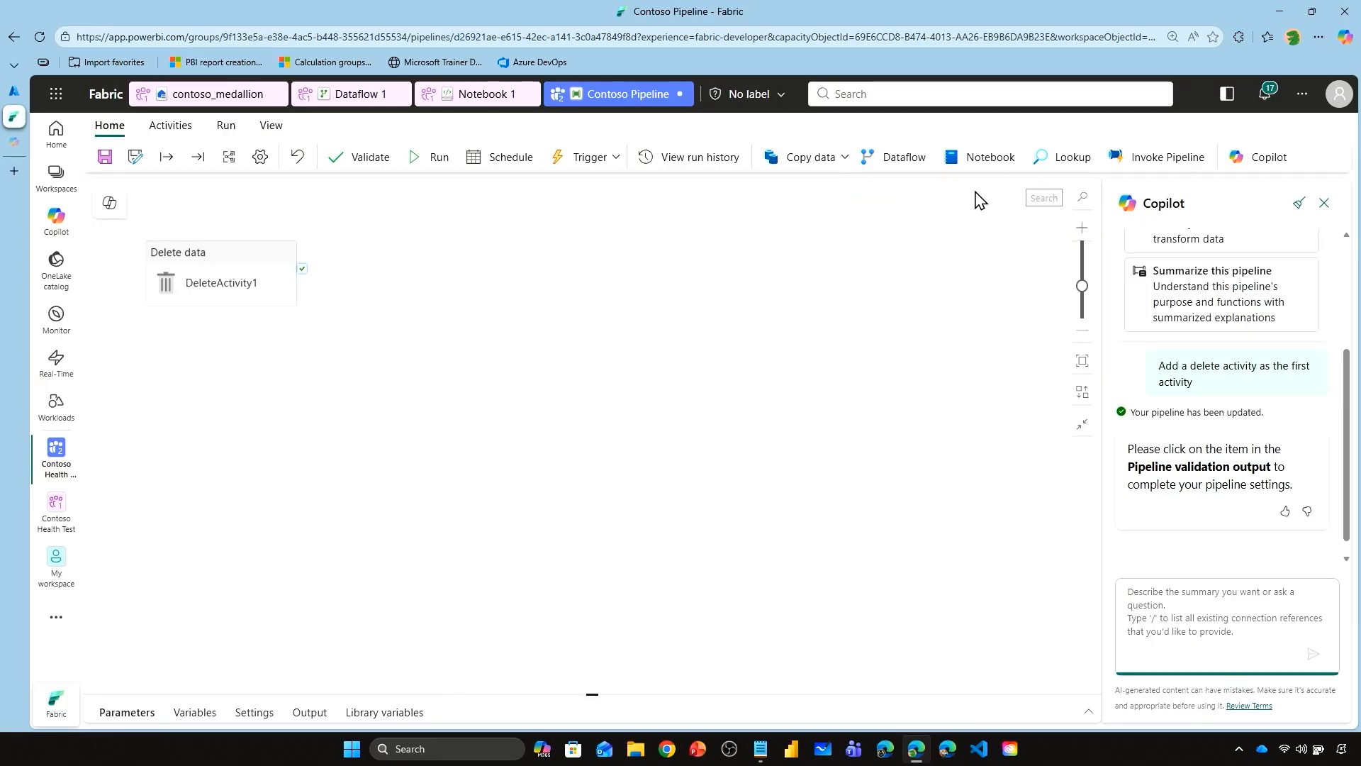
Step: Set the delete activity's source connection to Lakehouse datadetective (Preview) and its lakehouse to contoso_medallion
{"action": "left_click", "coordinate": [200, 262]}
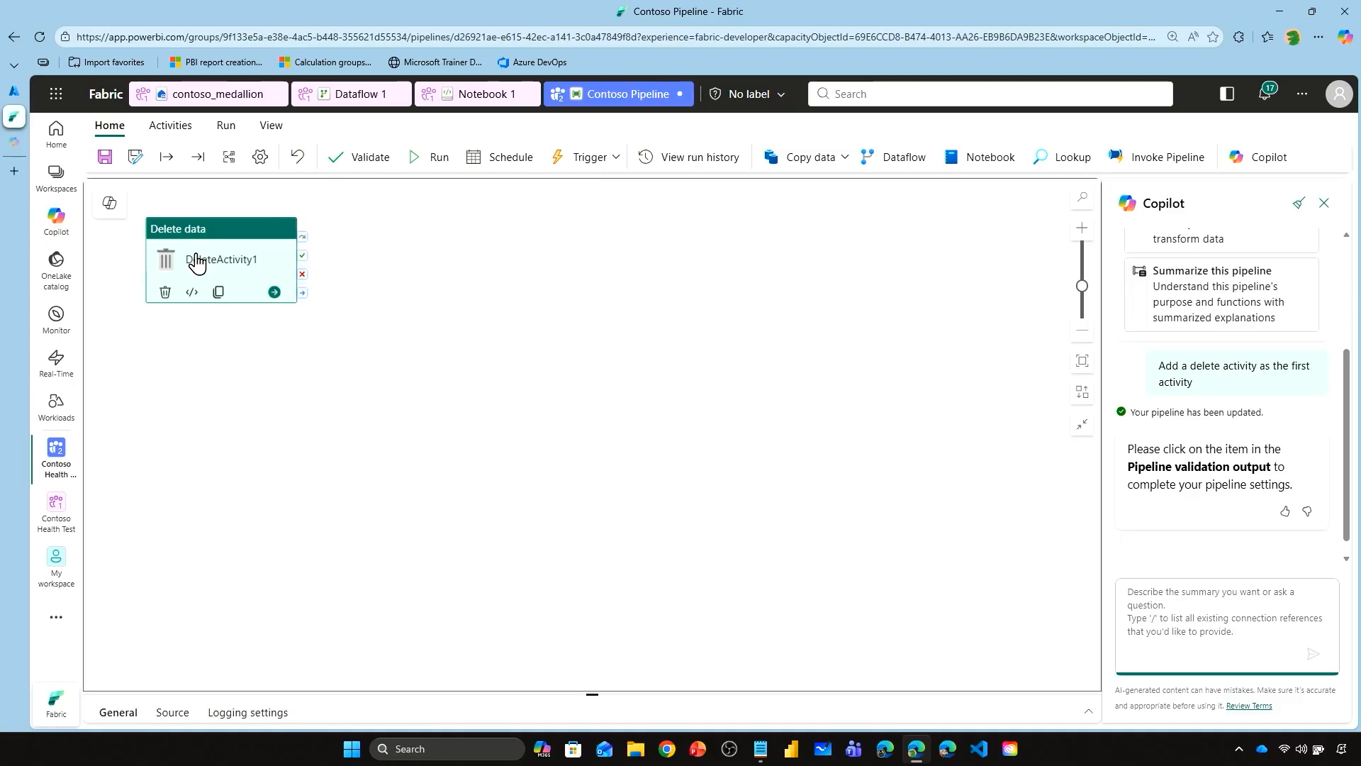
{"action": "left_click_drag", "start_coordinate": [214, 236], "coordinate": [211, 236]}
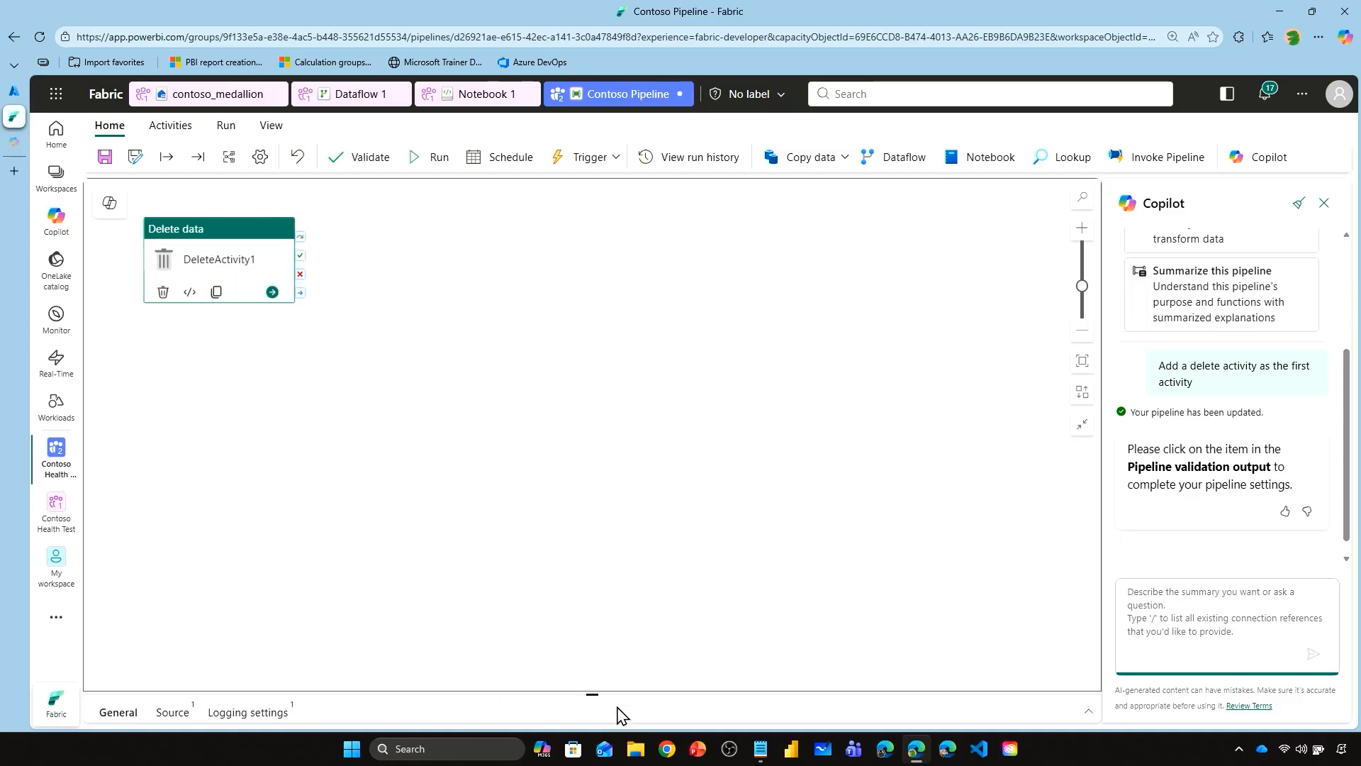
{"action": "left_click_drag", "start_coordinate": [589, 692], "coordinate": [543, 451]}
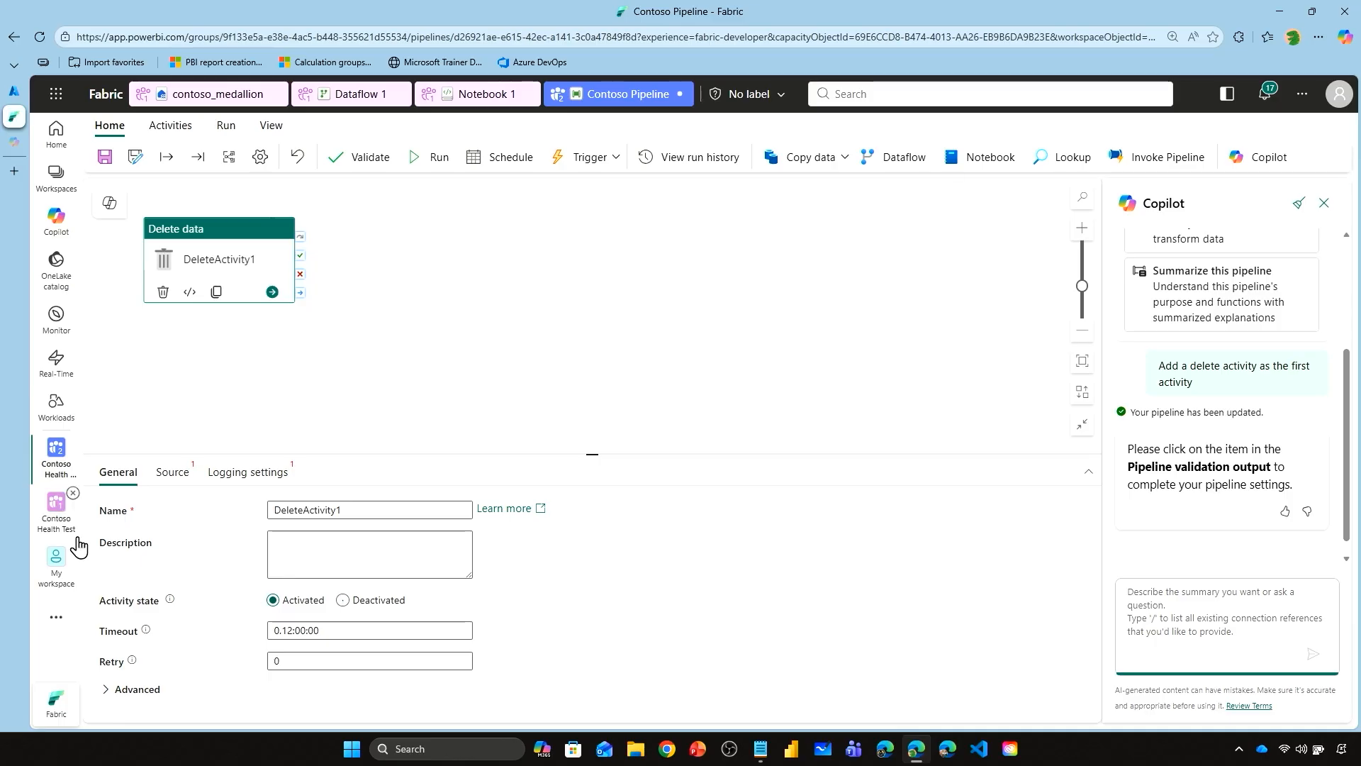
{"action": "left_click", "coordinate": [173, 473]}
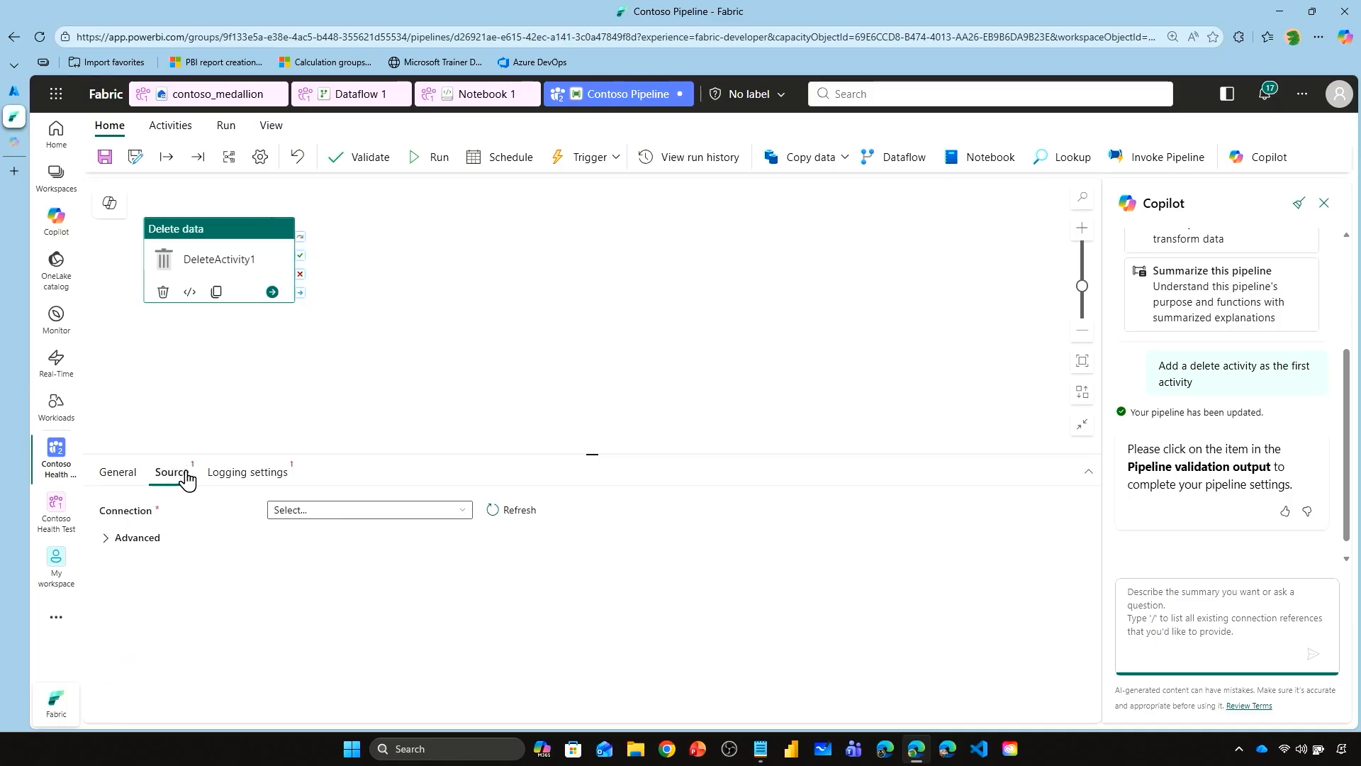
{"action": "left_click", "coordinate": [465, 512]}
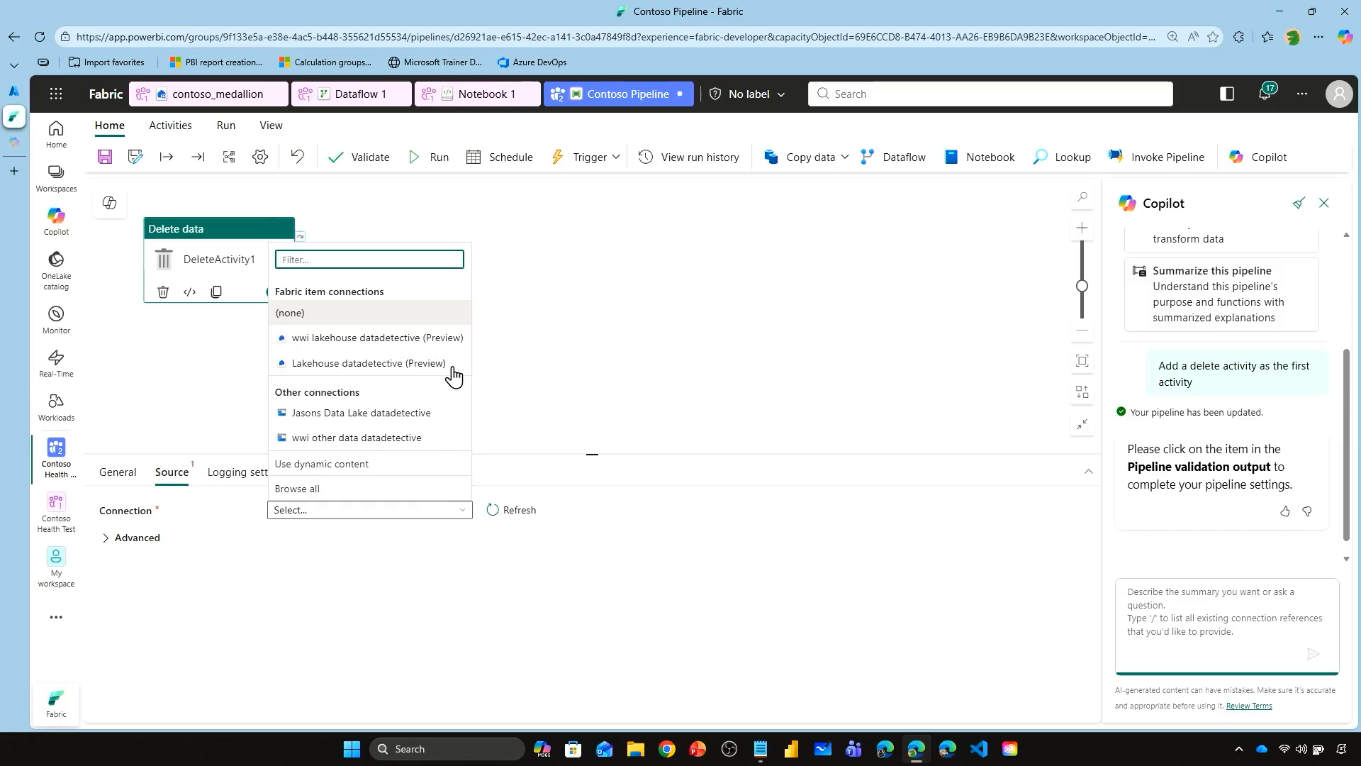
{"action": "left_click", "coordinate": [369, 379]}
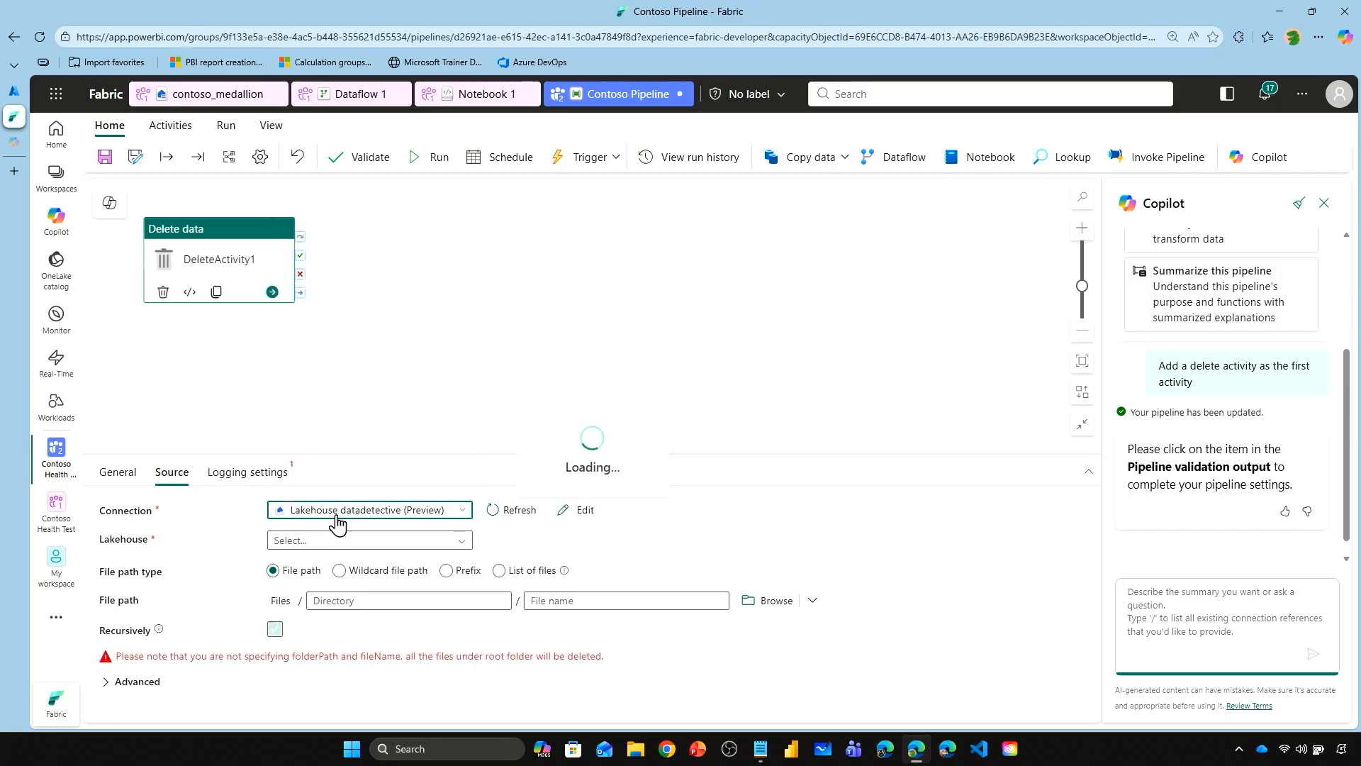
{"action": "left_click", "coordinate": [460, 547]}
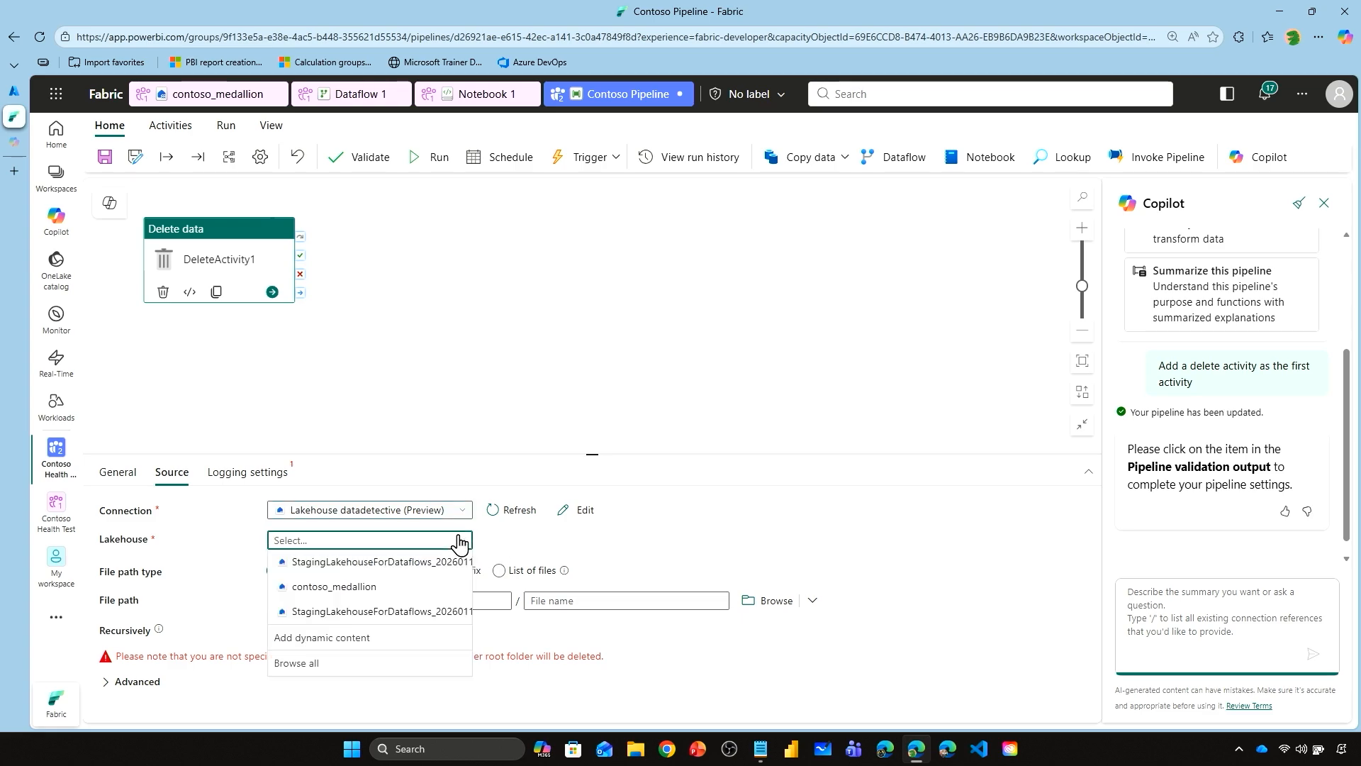
{"action": "left_click", "coordinate": [393, 592]}
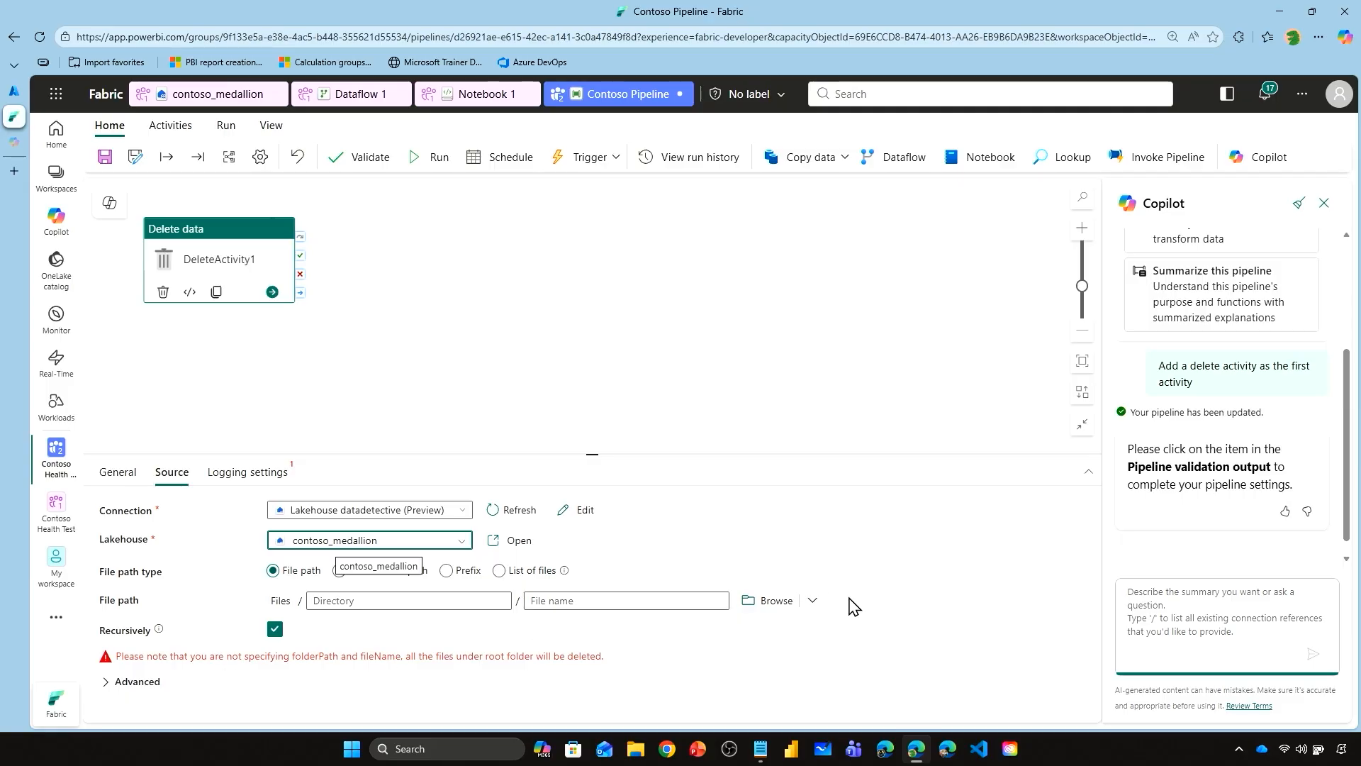
Step: Set the delete activity's file path to patient_satisfaction_clean.csv in the silver folder
{"action": "left_click", "coordinate": [769, 609]}
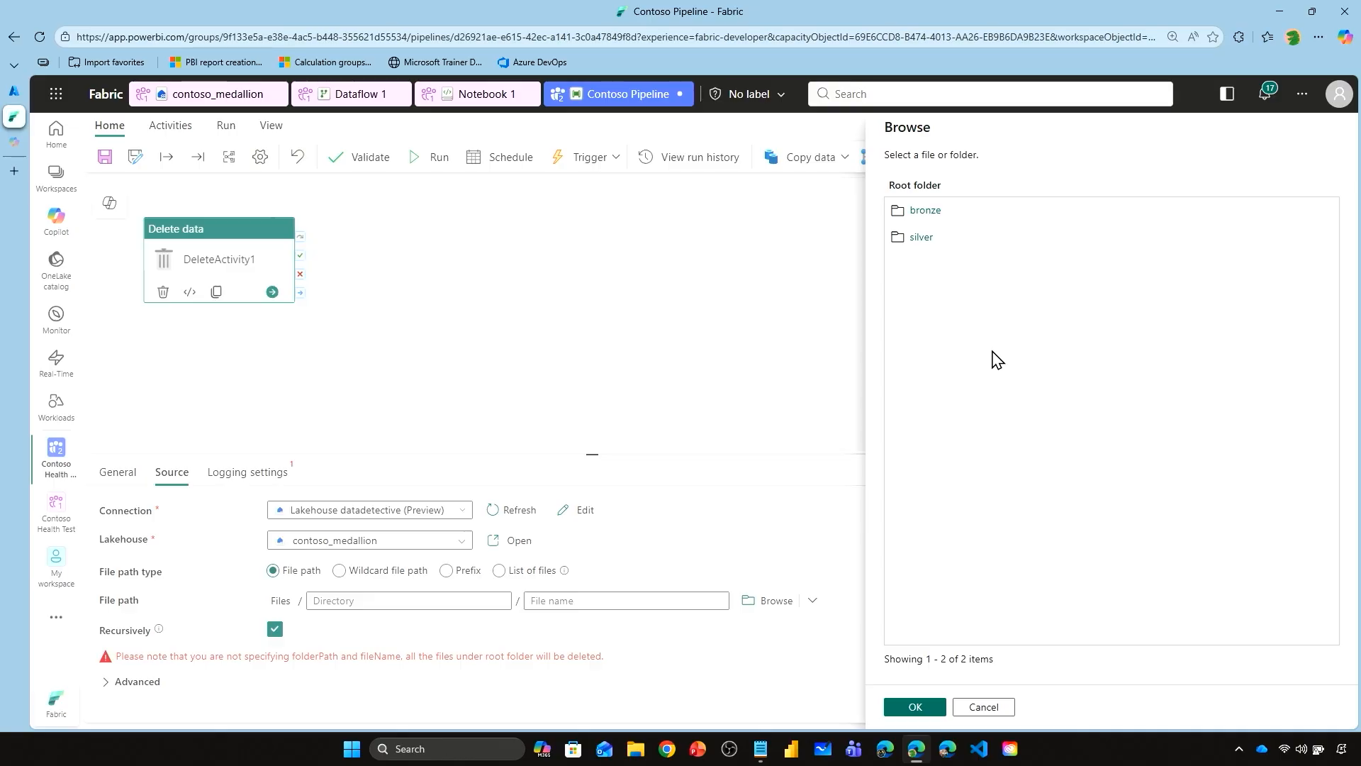
{"action": "left_click", "coordinate": [920, 238]}
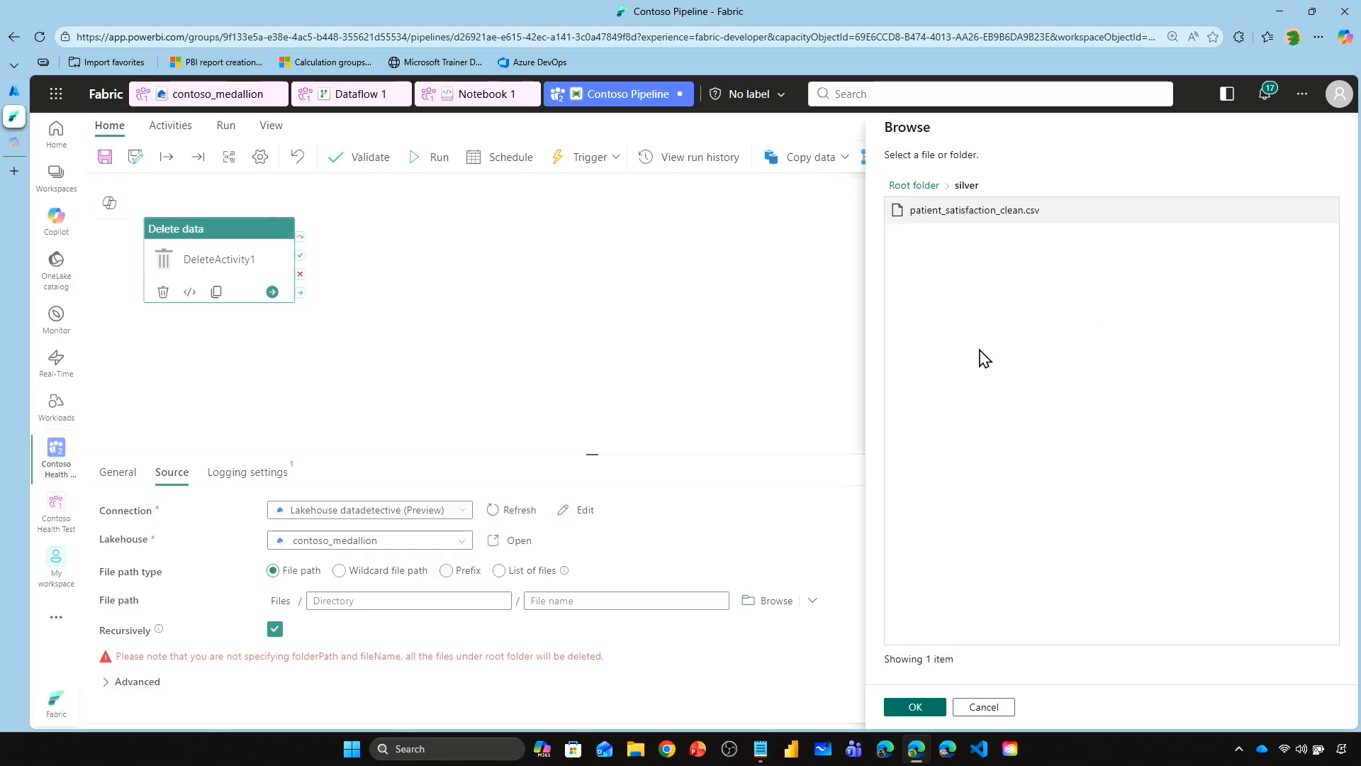
{"action": "left_click", "coordinate": [915, 707]}
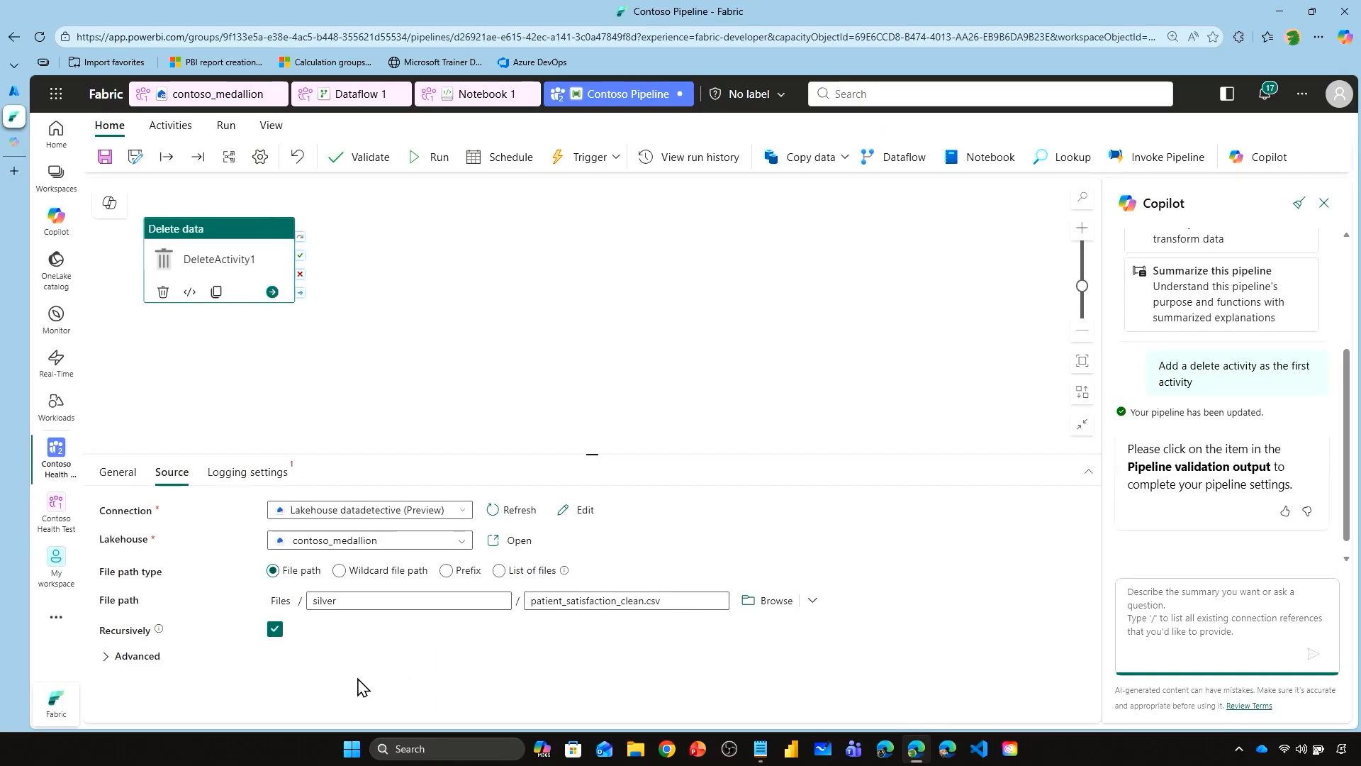
Step: Turn off logging for the delete activity and return to its general settings
{"action": "left_click", "coordinate": [267, 475]}
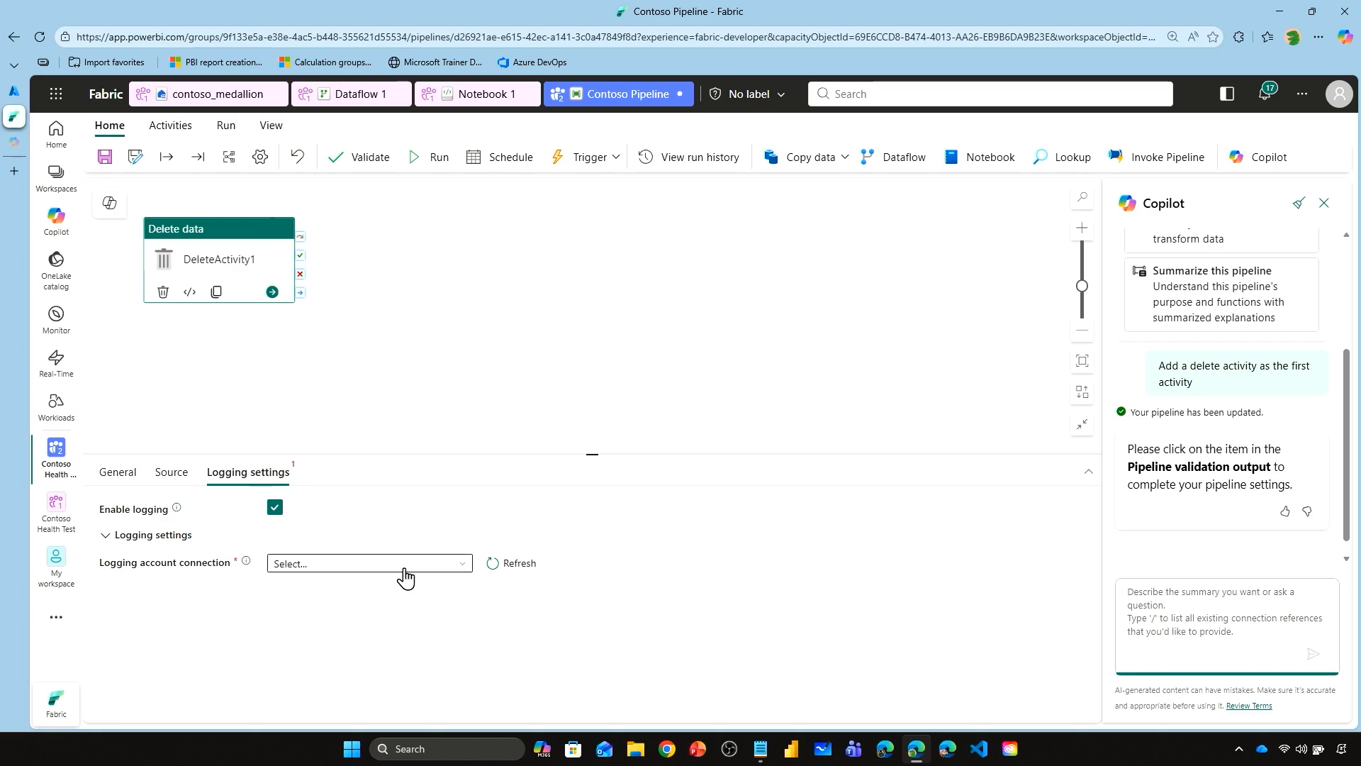
{"action": "left_click", "coordinate": [430, 567]}
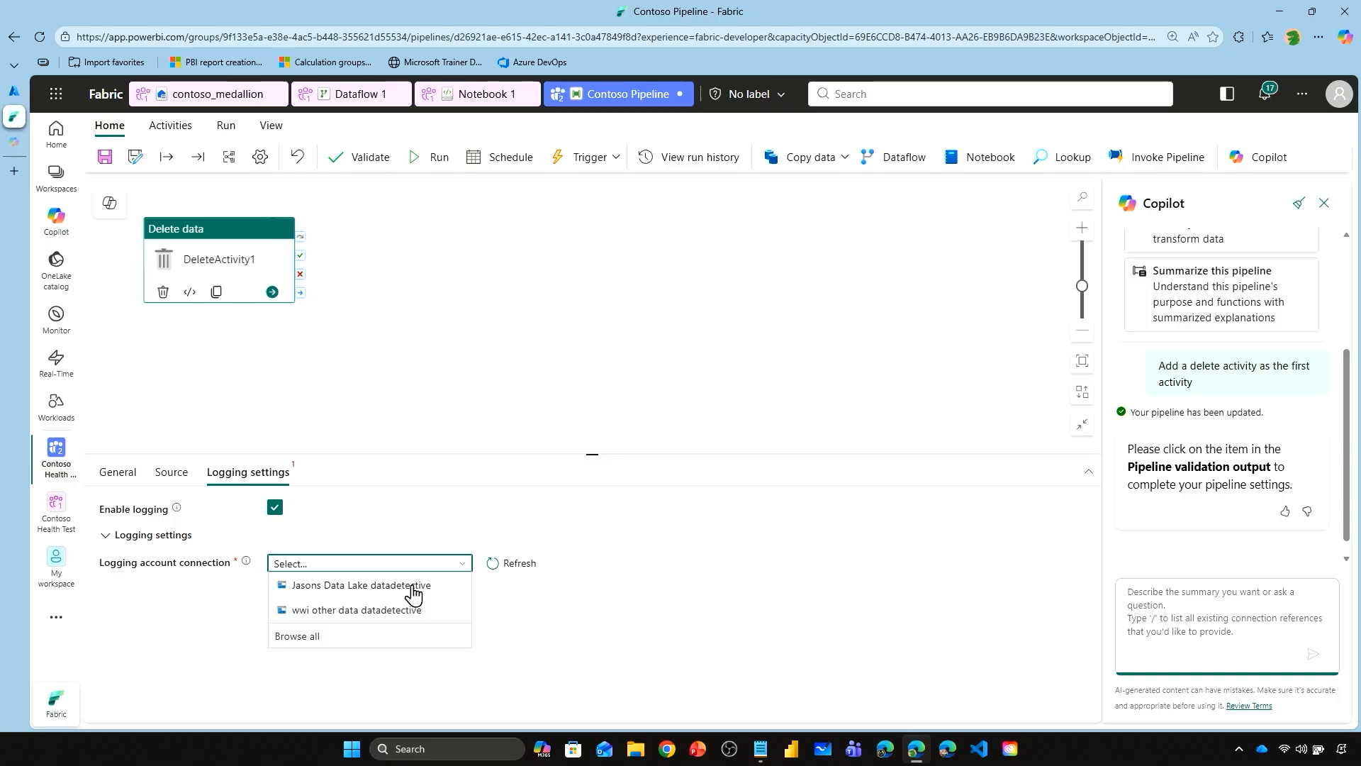
{"action": "left_click", "coordinate": [414, 588]}
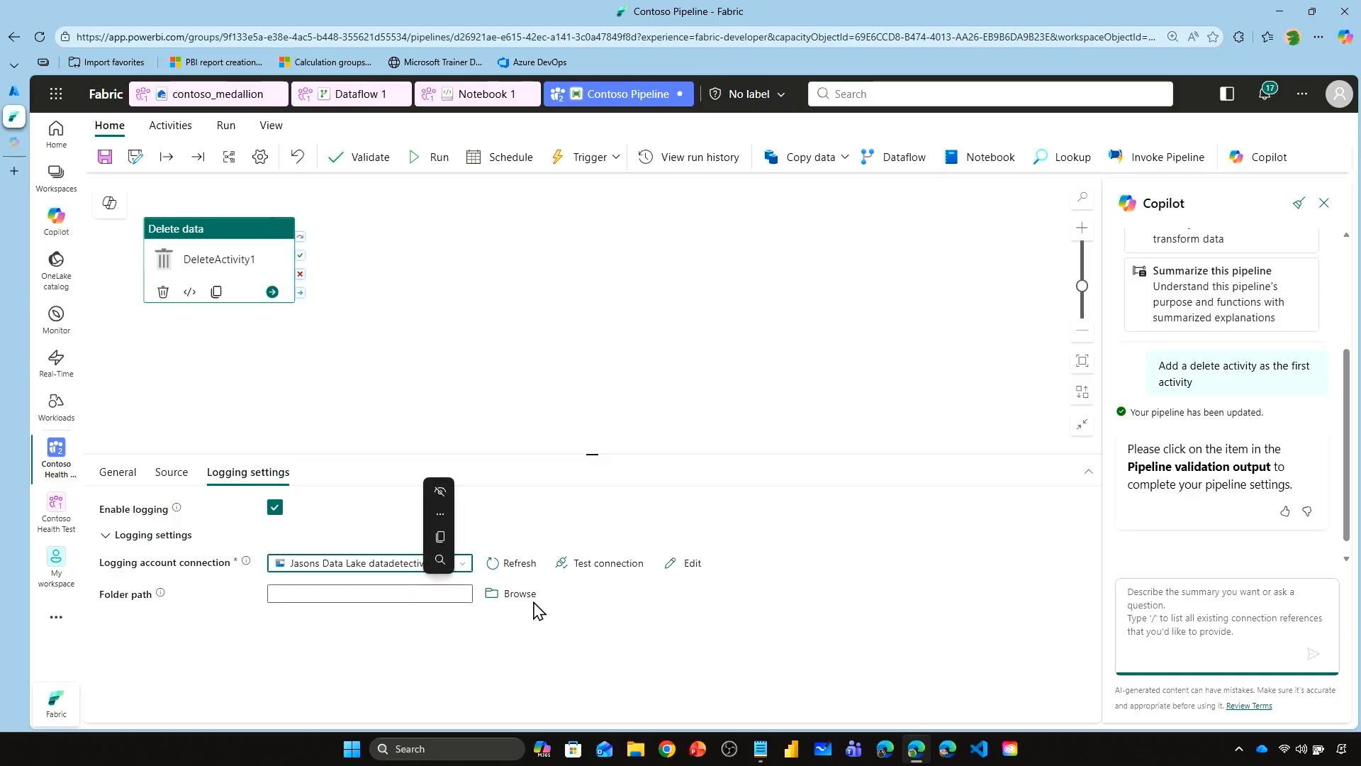
{"action": "left_click", "coordinate": [274, 507]}
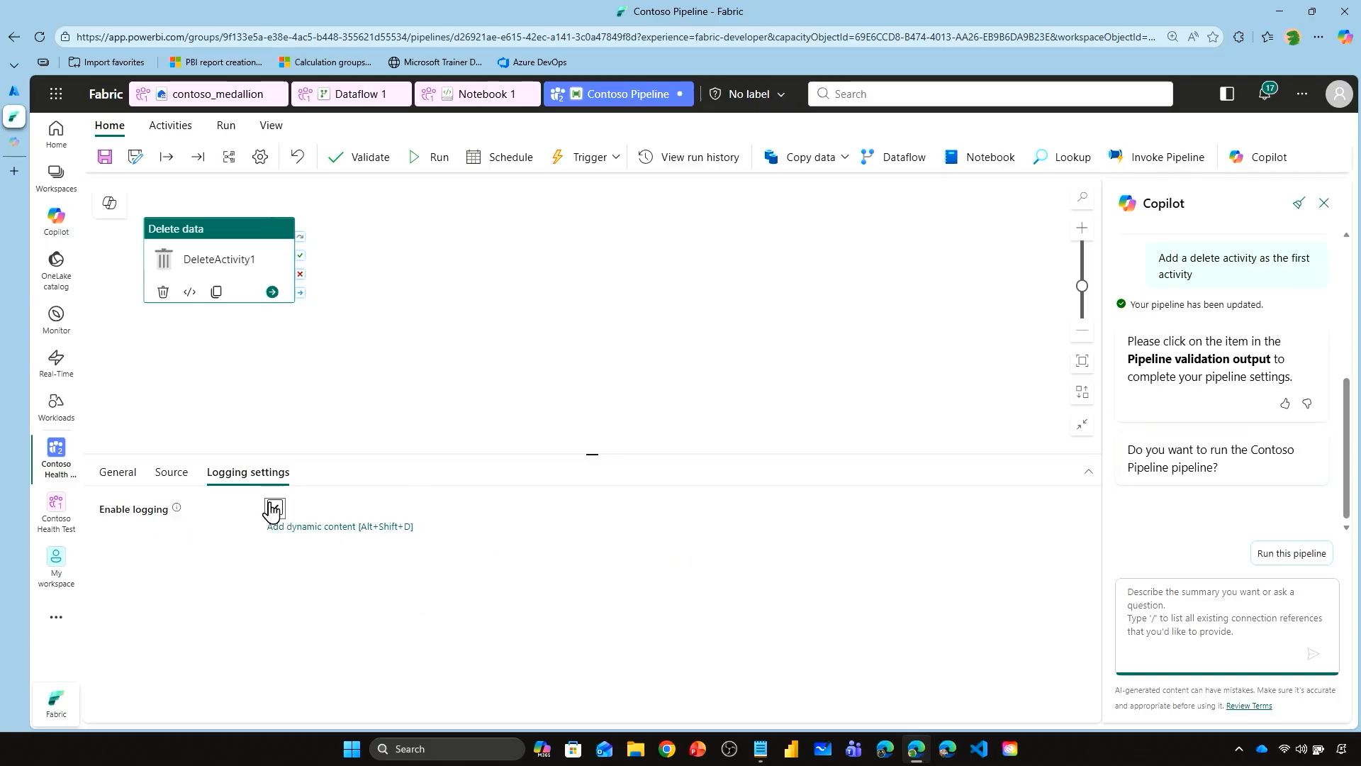
{"action": "left_click", "coordinate": [119, 473]}
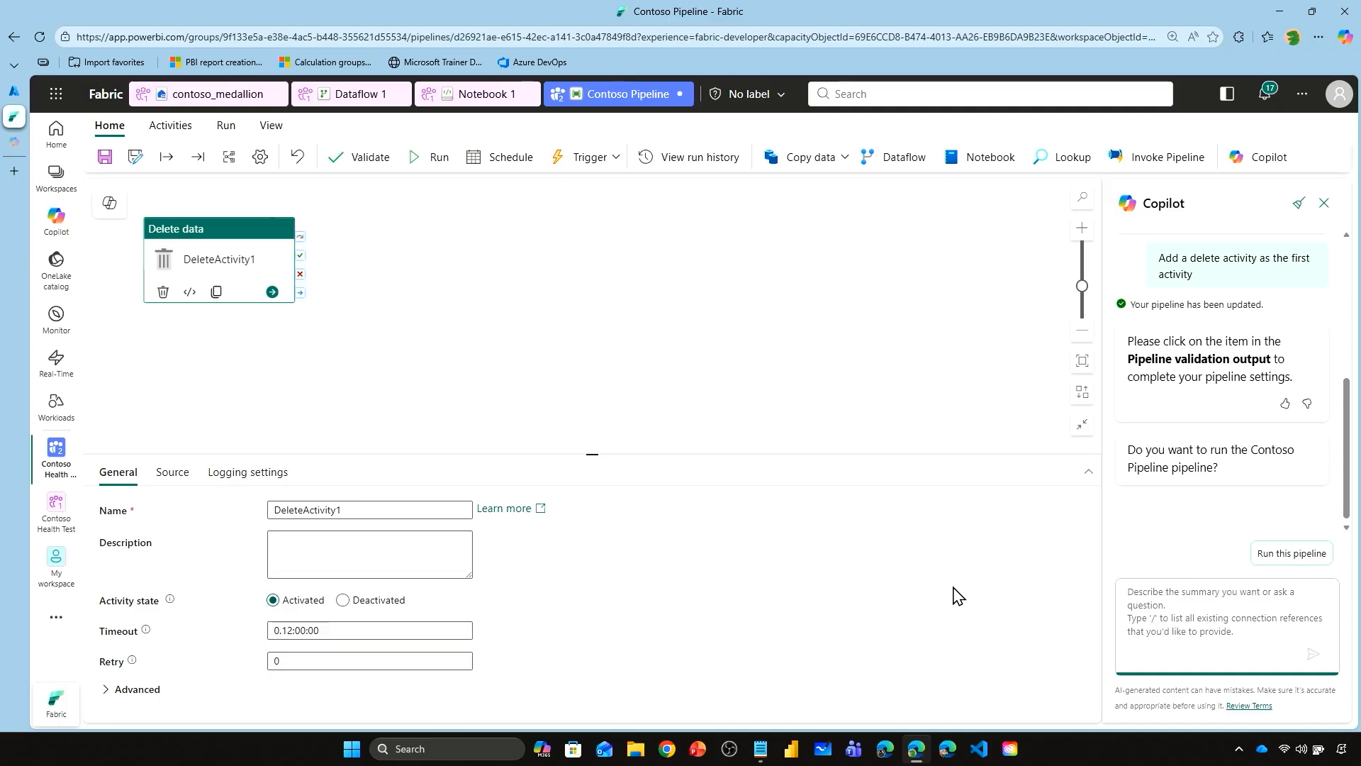
Step: Ask Copilot to "Add an activity to run a dataflow to transform data once the delete activity completes and succeeds.", and dismiss the validation output
{"action": "left_click", "coordinate": [1168, 606]}
{"action": "type", "text": "Add an activity to run a dataflow to transform data once the delete activity completes and succeeds."}
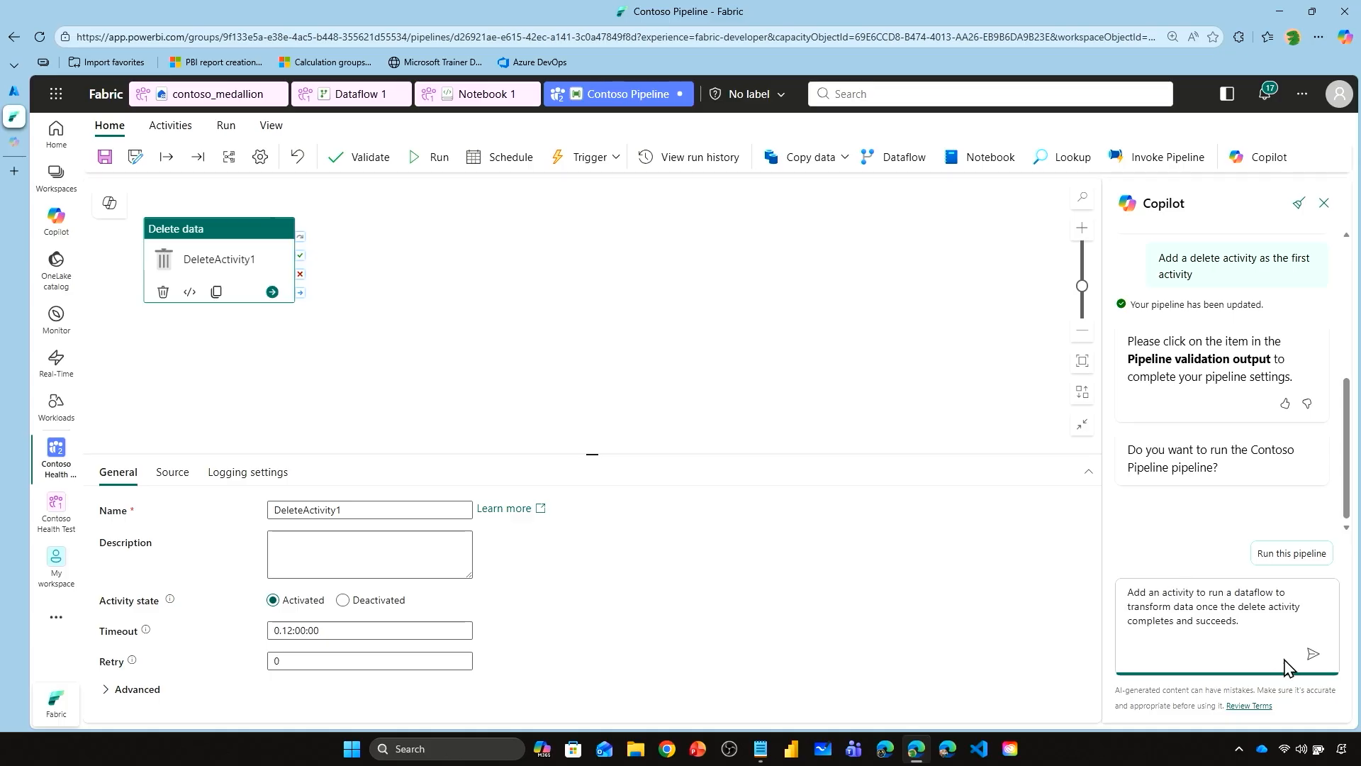
{"action": "left_click", "coordinate": [1313, 653]}
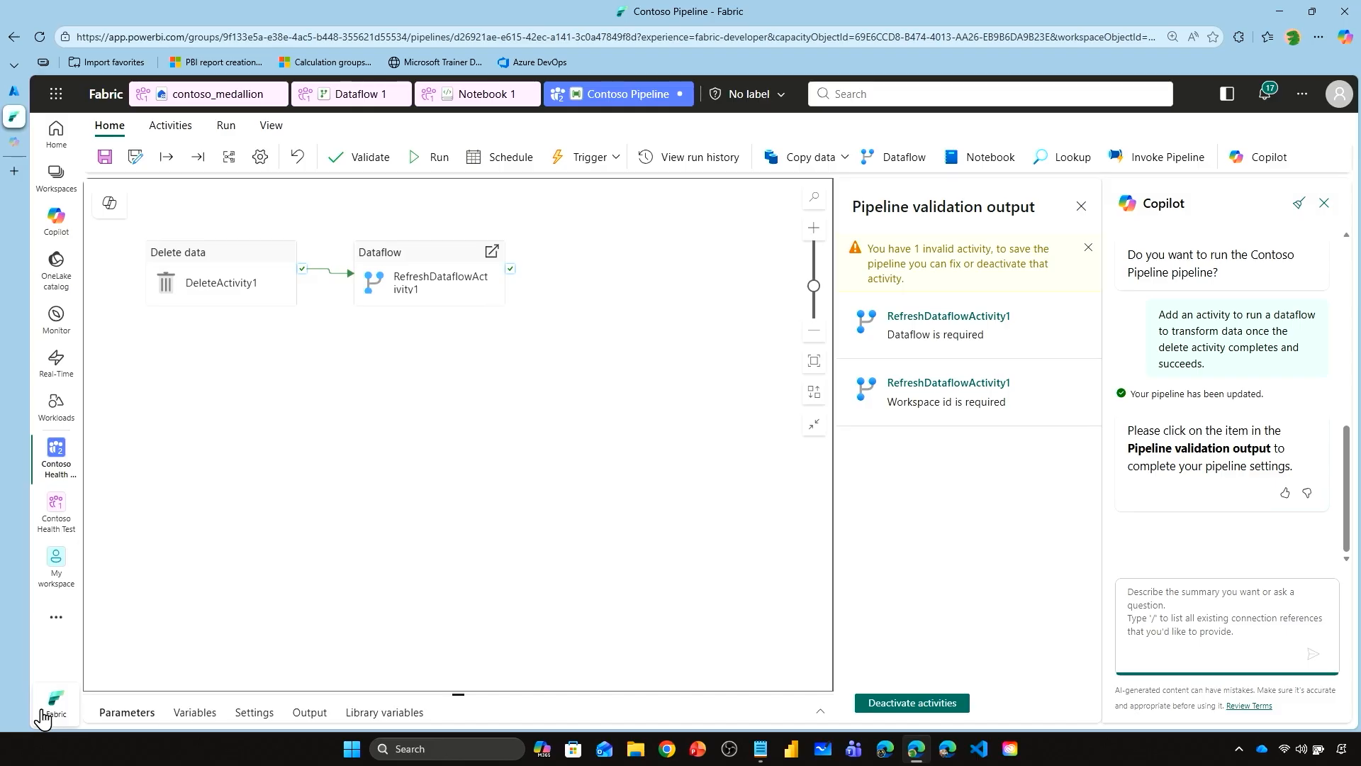
{"action": "left_click", "coordinate": [1081, 207]}
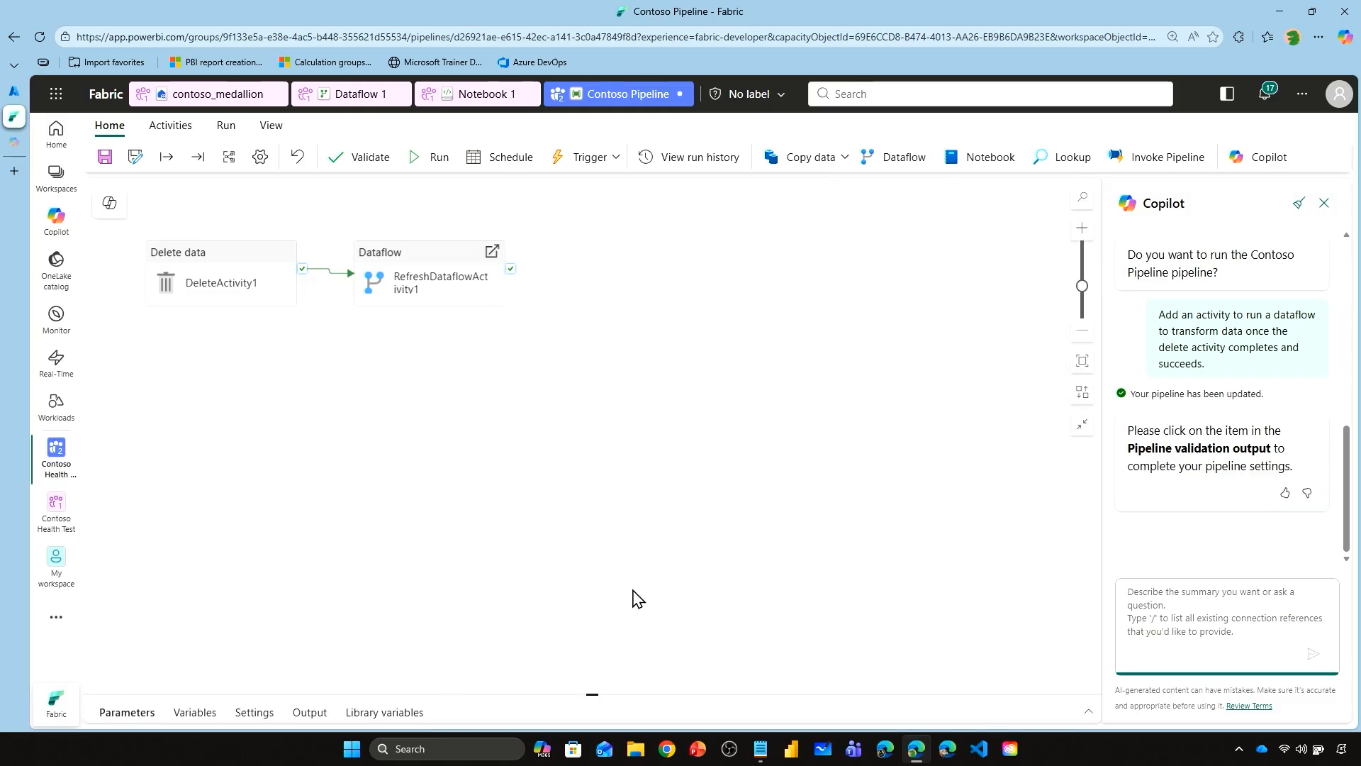
Step: Set the new dataflow activity to run the Silver Transform dataflow
{"action": "left_click_drag", "start_coordinate": [594, 699], "coordinate": [567, 511]}
{"action": "left_click", "coordinate": [428, 256]}
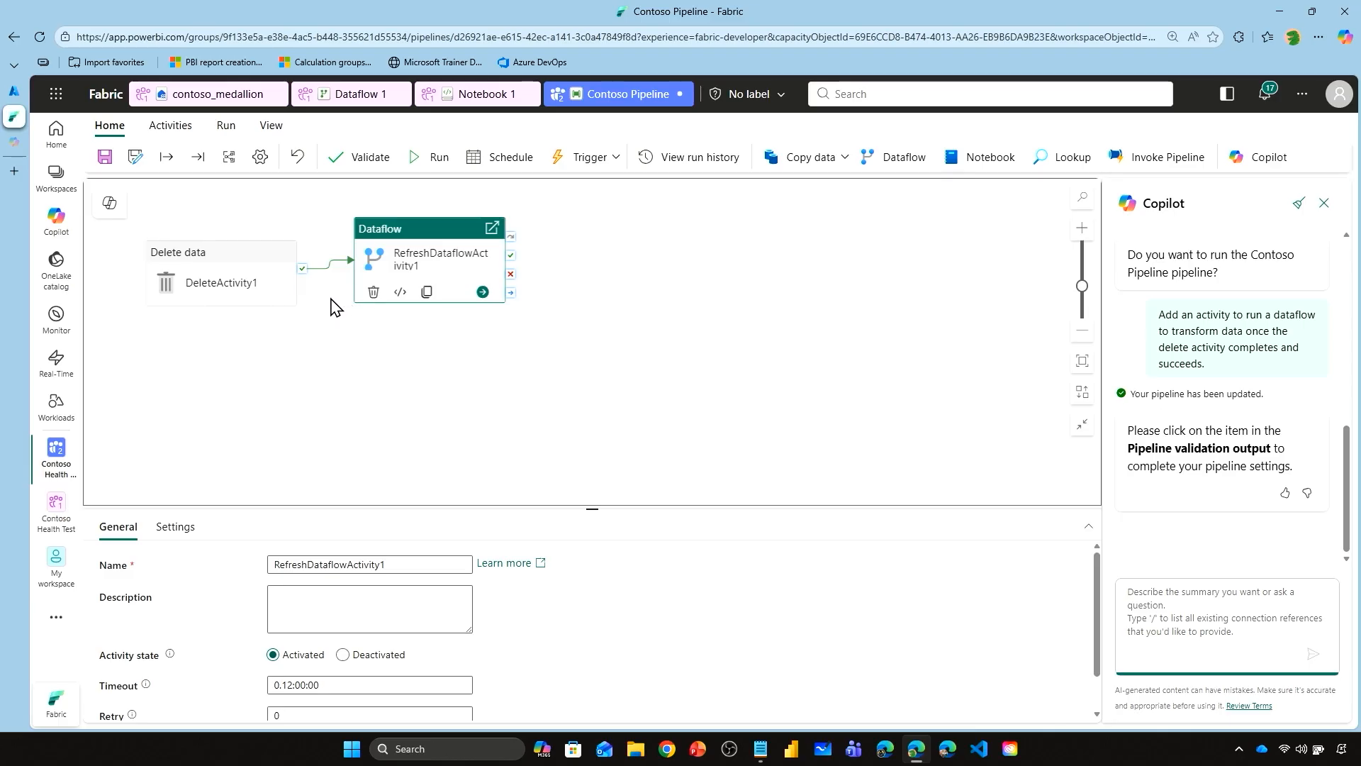
{"action": "left_click", "coordinate": [175, 526]}
{"action": "left_click", "coordinate": [465, 597]}
{"action": "left_click", "coordinate": [358, 641]}
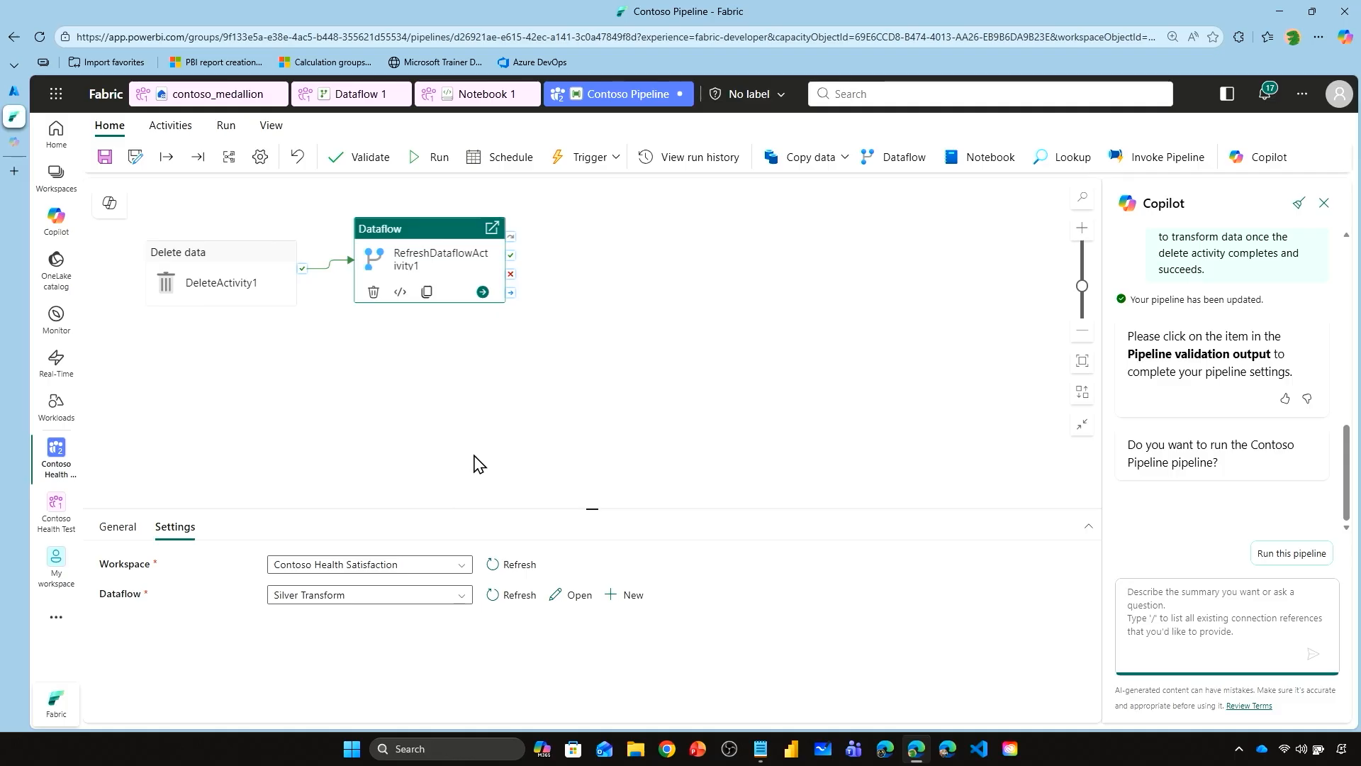
Step: Ask Copilot to "Add an activity to run a notebook after the dataflow finishes and succeeds", and dismiss the validation output
{"action": "type", "text": "Add an activity to run a notebook after the dataflow finishes and succeeds"}
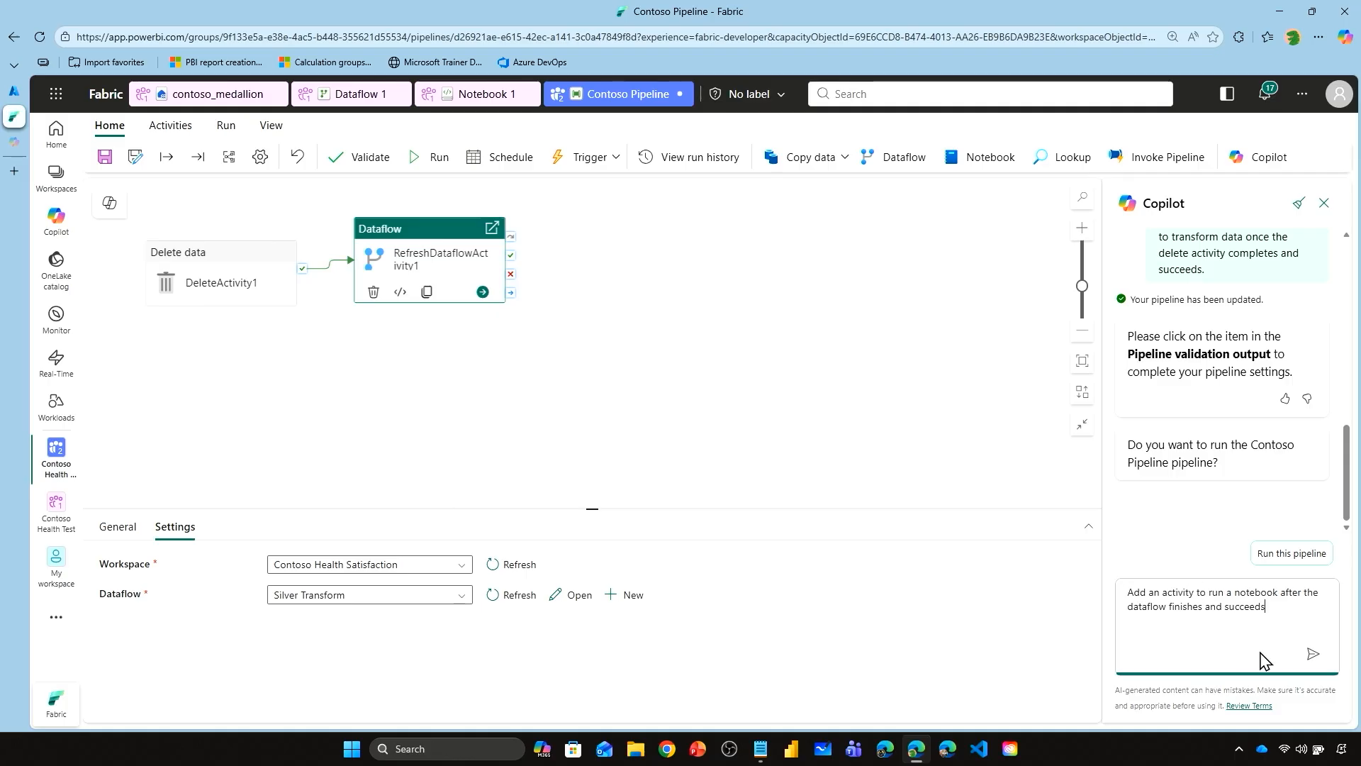
{"action": "left_click", "coordinate": [1311, 654]}
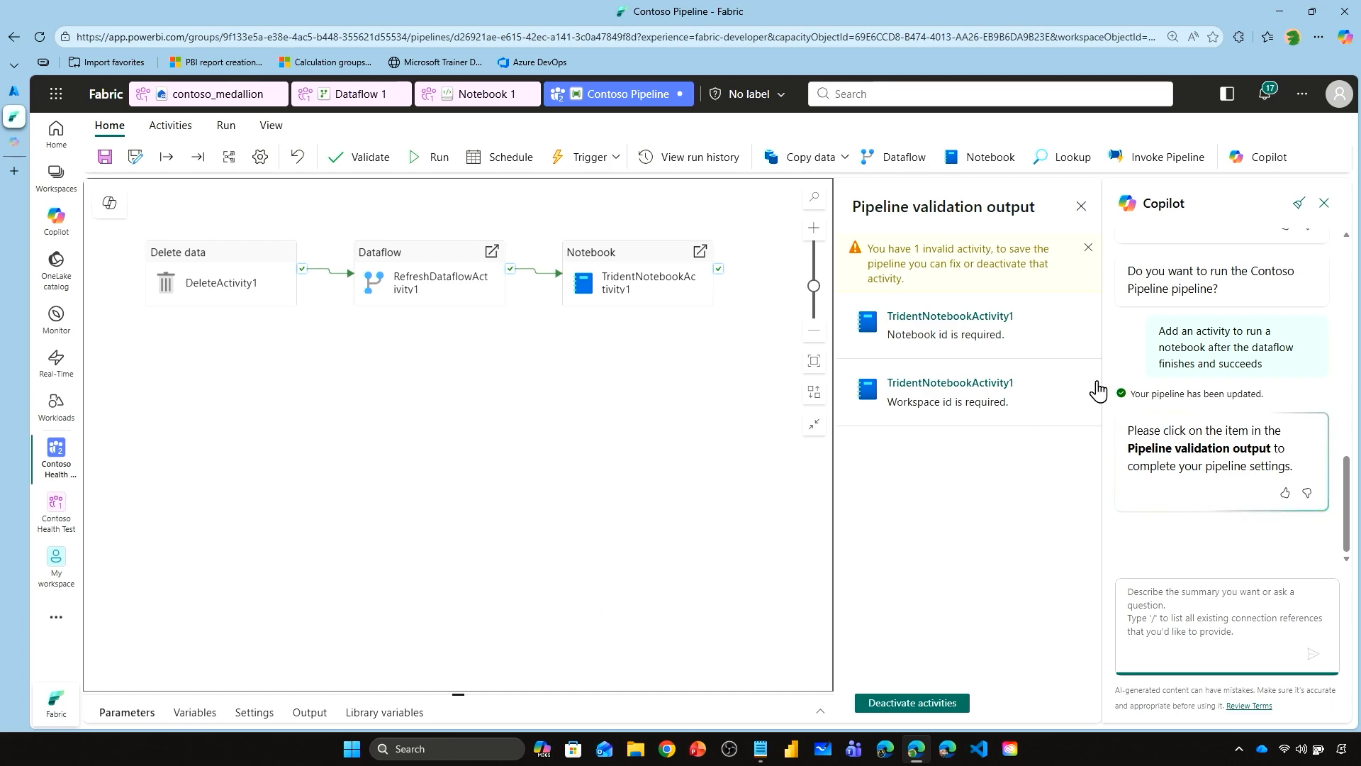
{"action": "left_click", "coordinate": [1081, 206]}
Step: Open the new notebook activity's notebook settings and enlarge the properties area
{"action": "left_click", "coordinate": [626, 261]}
{"action": "left_click_drag", "start_coordinate": [595, 693], "coordinate": [565, 485]}
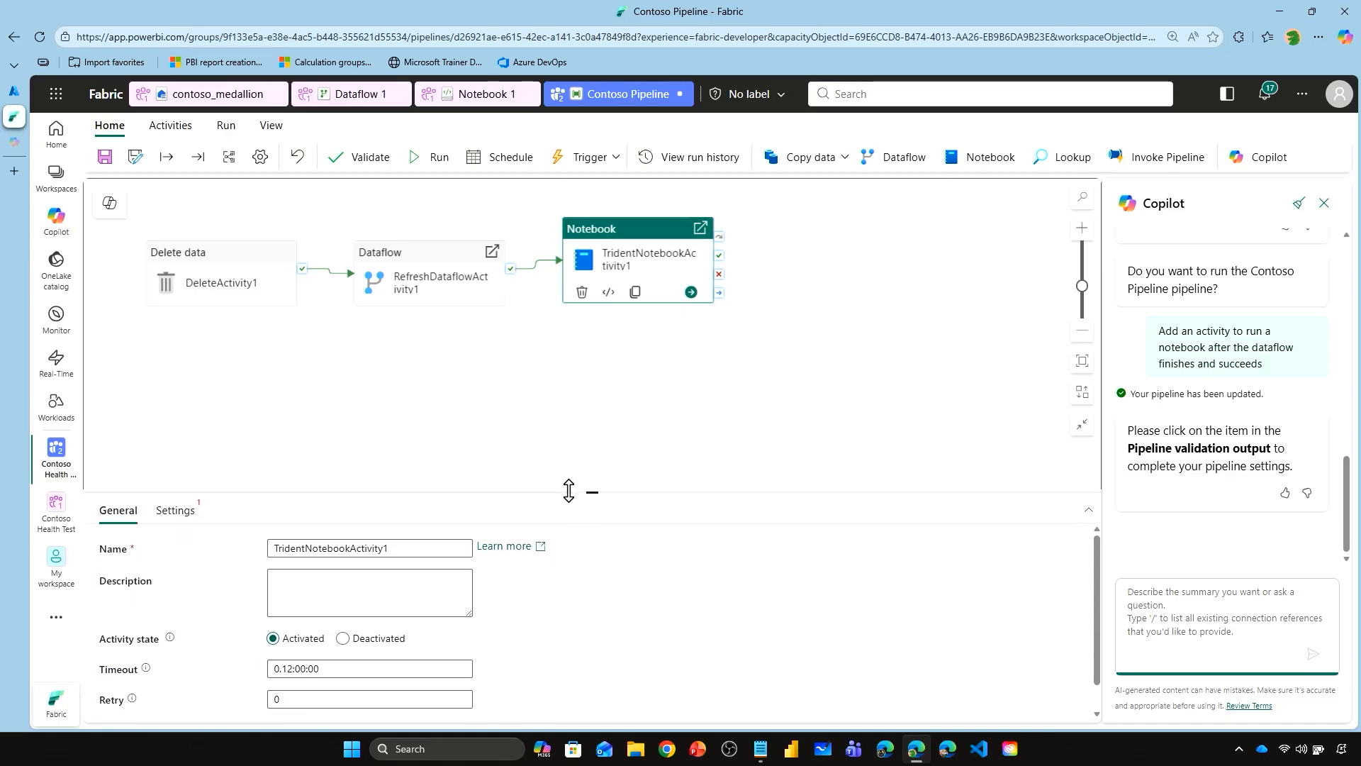
{"action": "left_click", "coordinate": [175, 503]}
{"action": "left_click", "coordinate": [465, 558]}
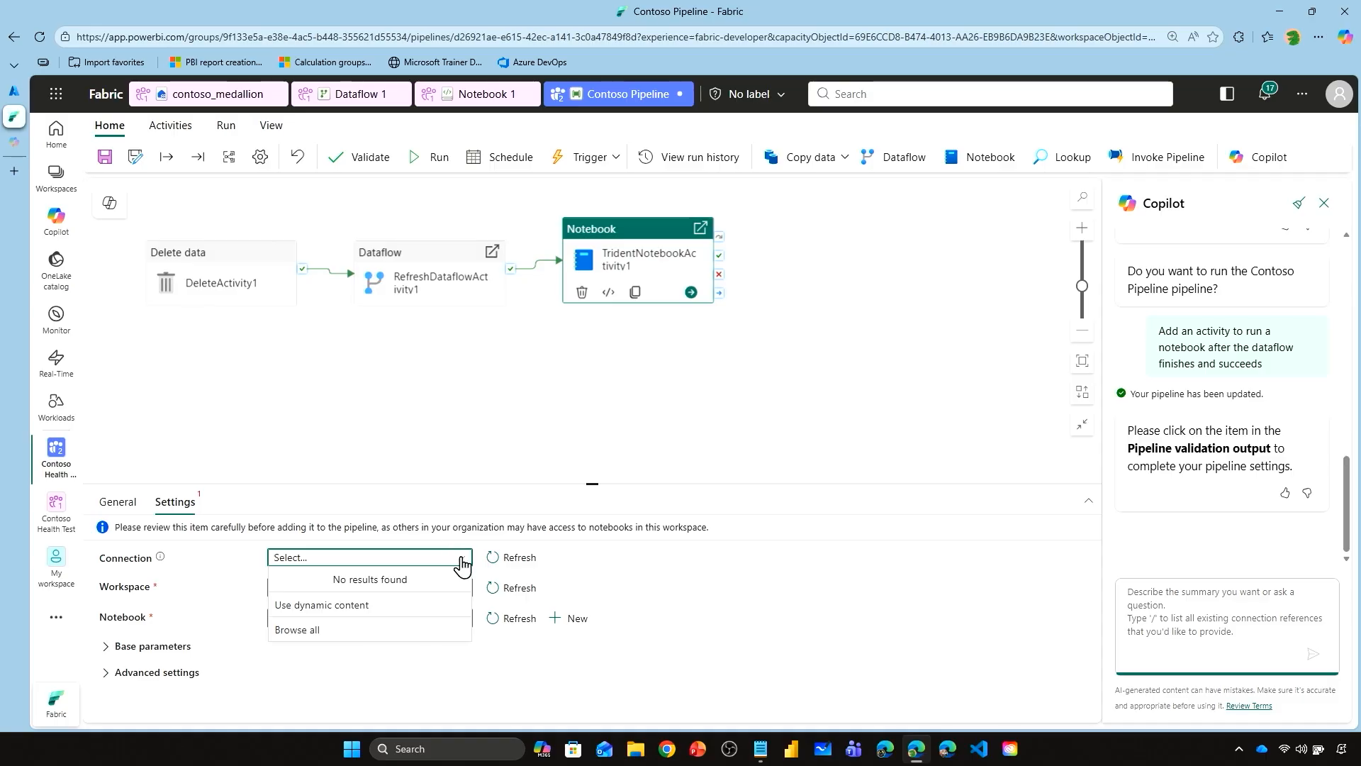
{"action": "left_click", "coordinate": [379, 633]}
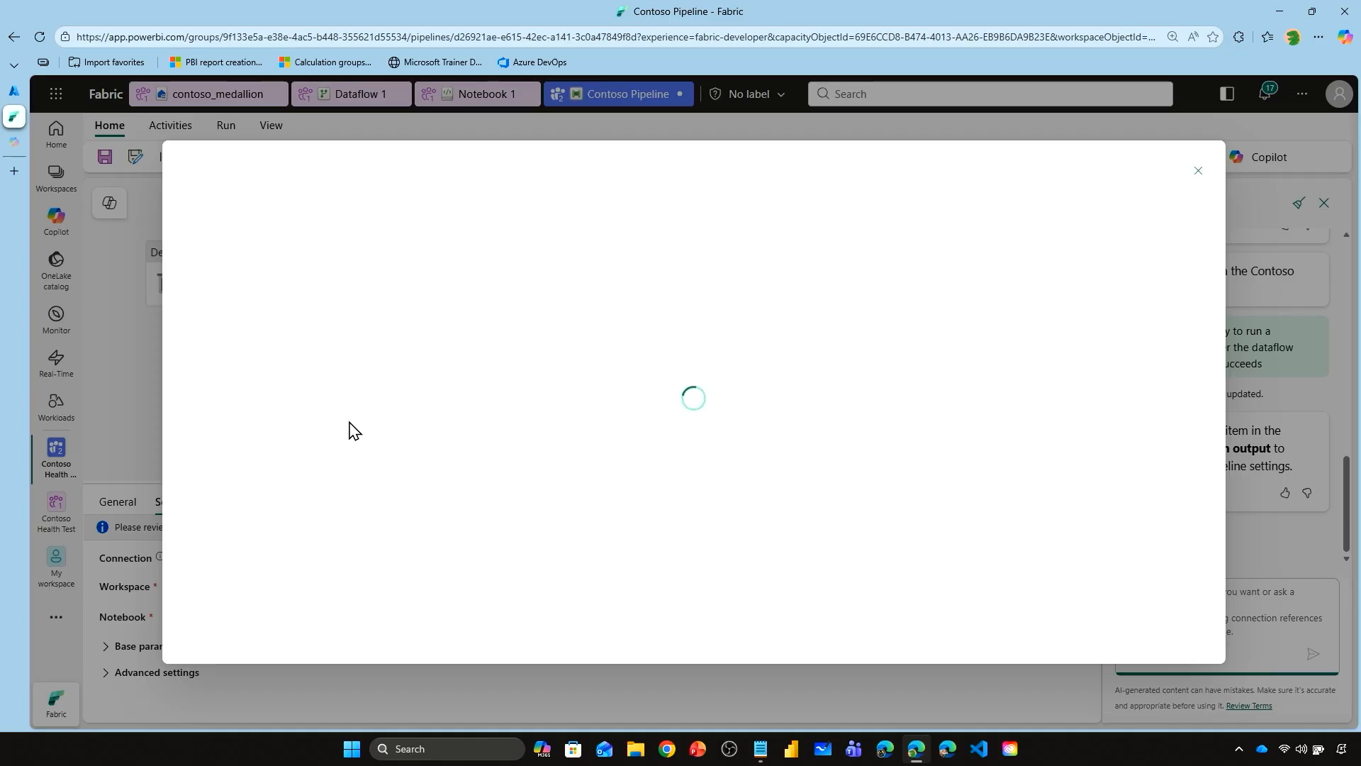
{"action": "left_click", "coordinate": [1199, 167]}
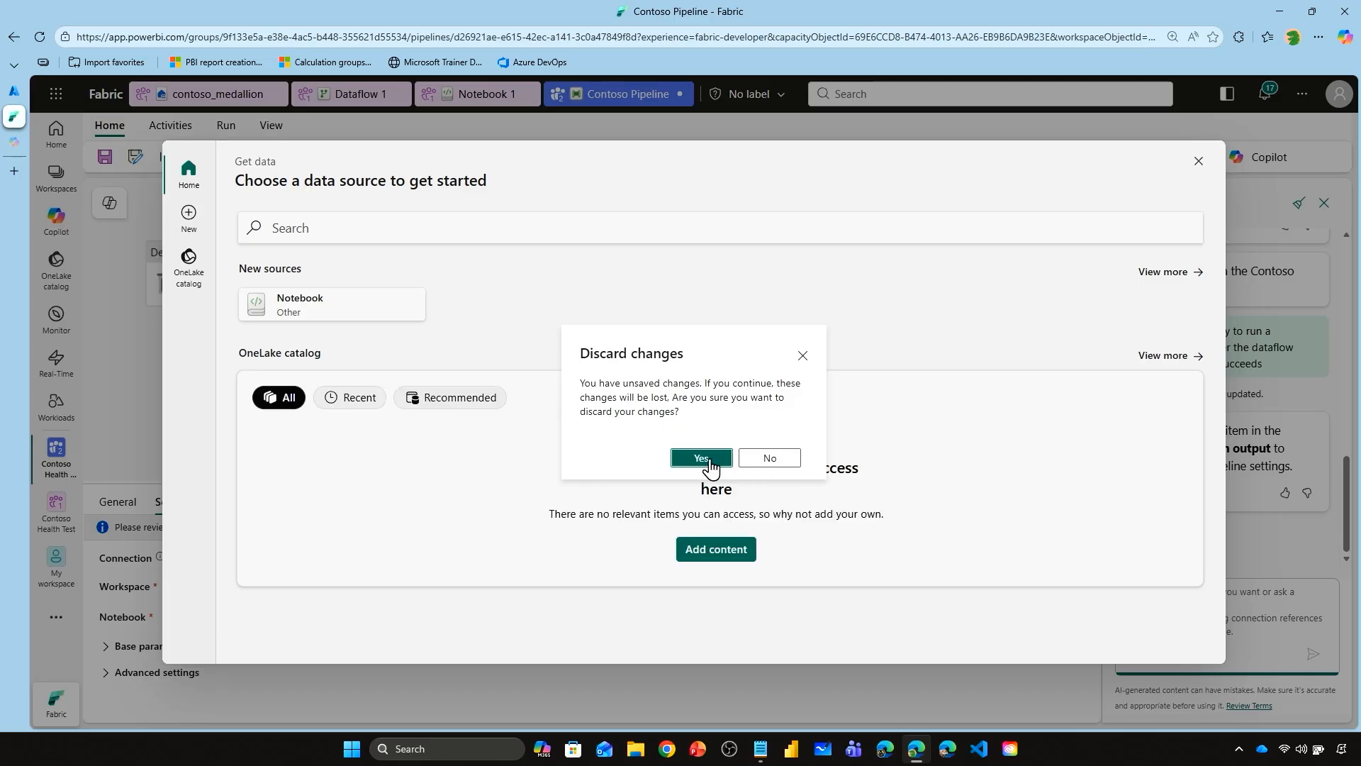
{"action": "left_click", "coordinate": [701, 458]}
Step: Set the notebook activity to run the Gold Layer Aggregation notebook from the Contoso Health Satisfaction workspace
{"action": "left_click", "coordinate": [461, 595]}
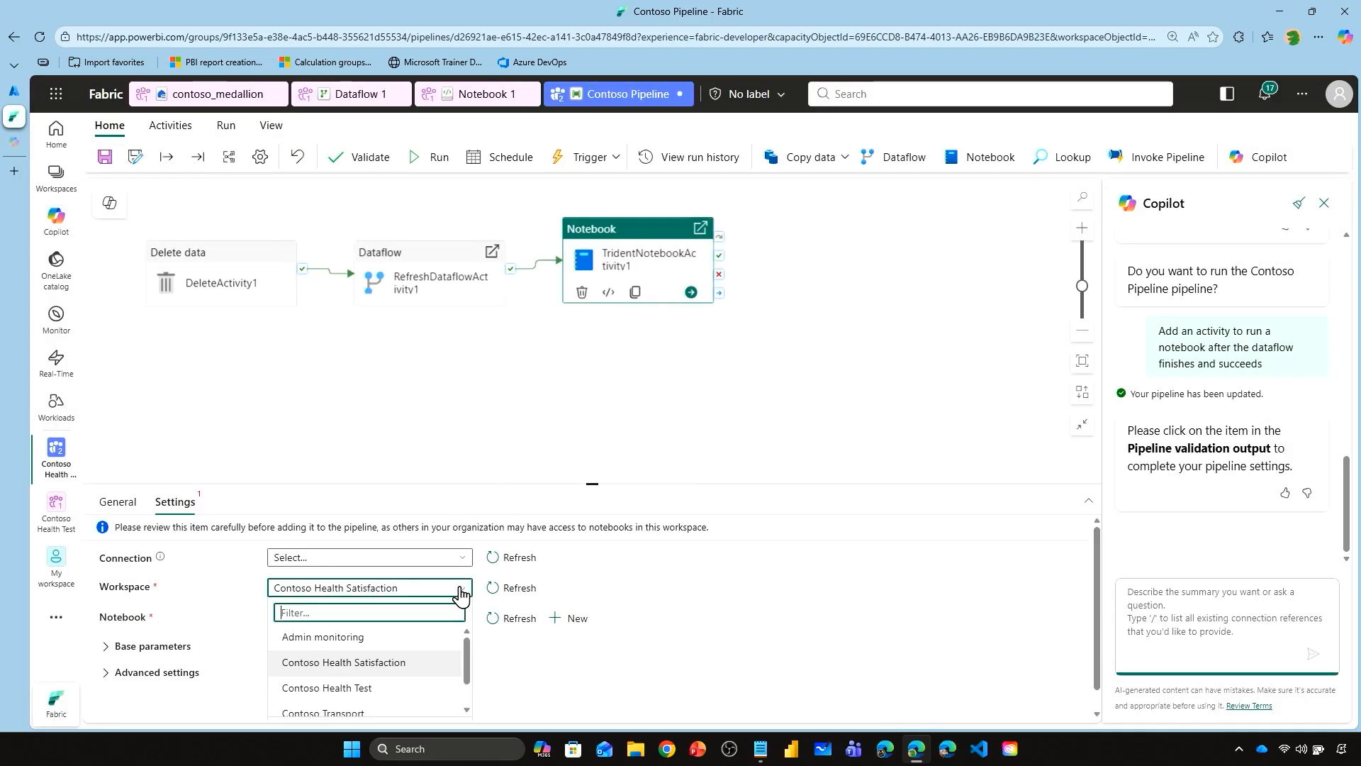
{"action": "left_click", "coordinate": [460, 595]}
{"action": "left_click", "coordinate": [457, 618]}
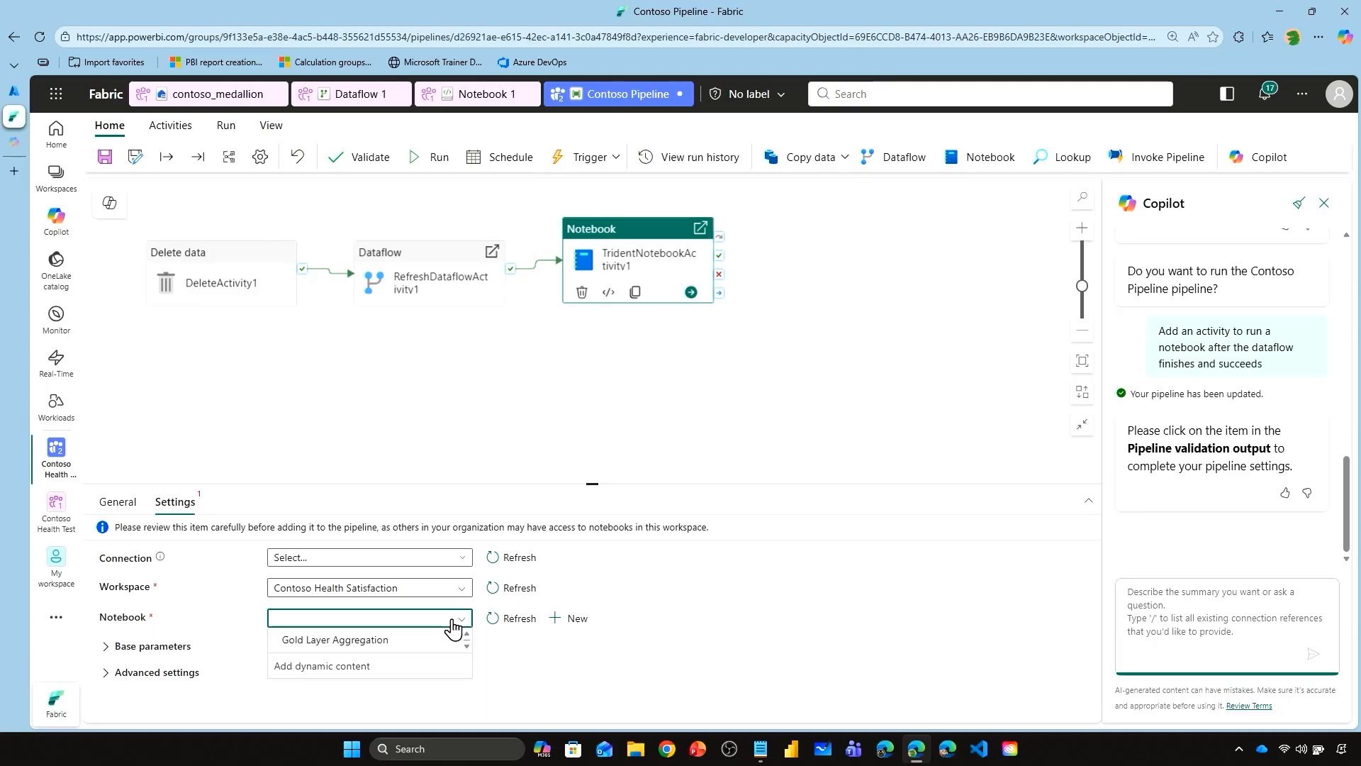
{"action": "left_click", "coordinate": [402, 645]}
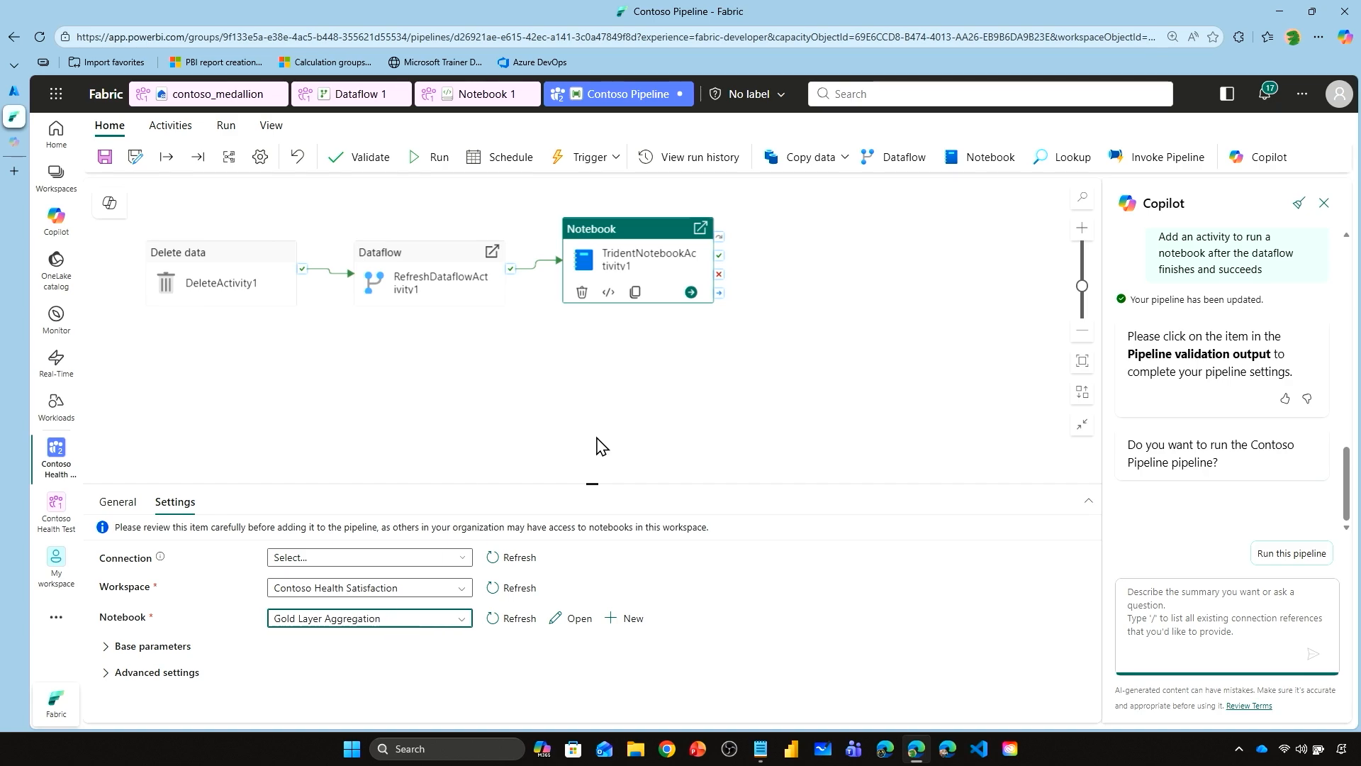
Step: Ask Copilot to "create an office 365 email activity and connect to a fail state of the dataflow activity and the notebook activity"
{"action": "mouse_move", "coordinate": [159, 560]}
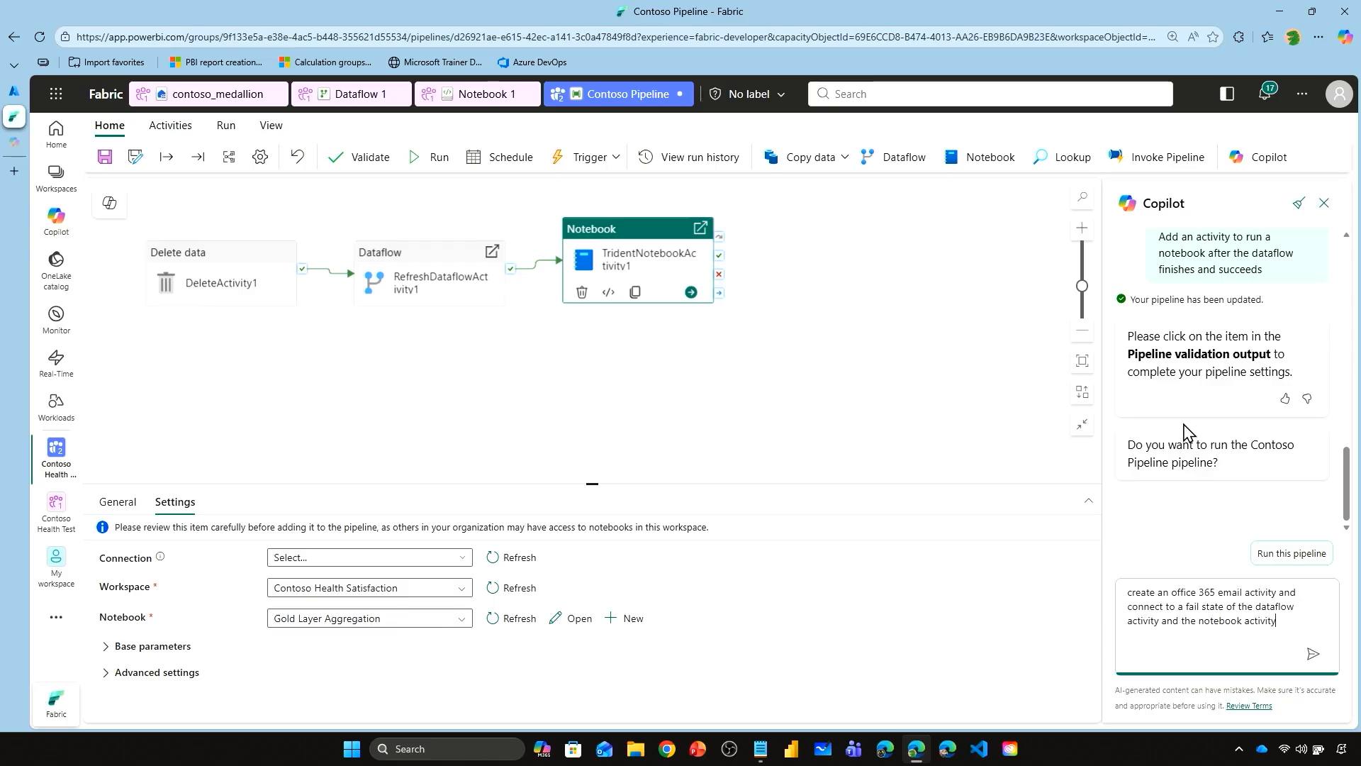
{"action": "left_click", "coordinate": [1312, 654]}
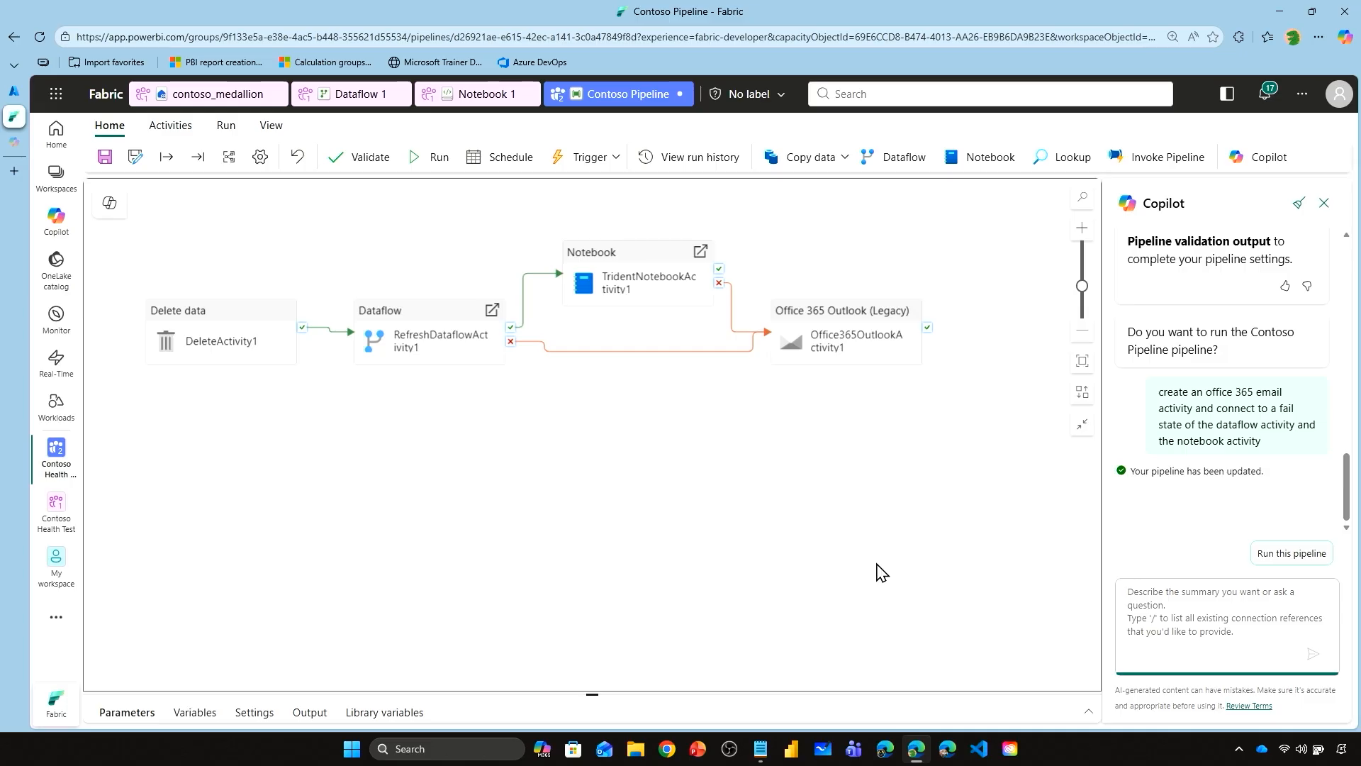
Step: In the Office 365 Outlook activity's email body, write "has failed from" between the dynamic Pipeline ID and Workspace ID values
{"action": "left_click_drag", "start_coordinate": [590, 694], "coordinate": [557, 481]}
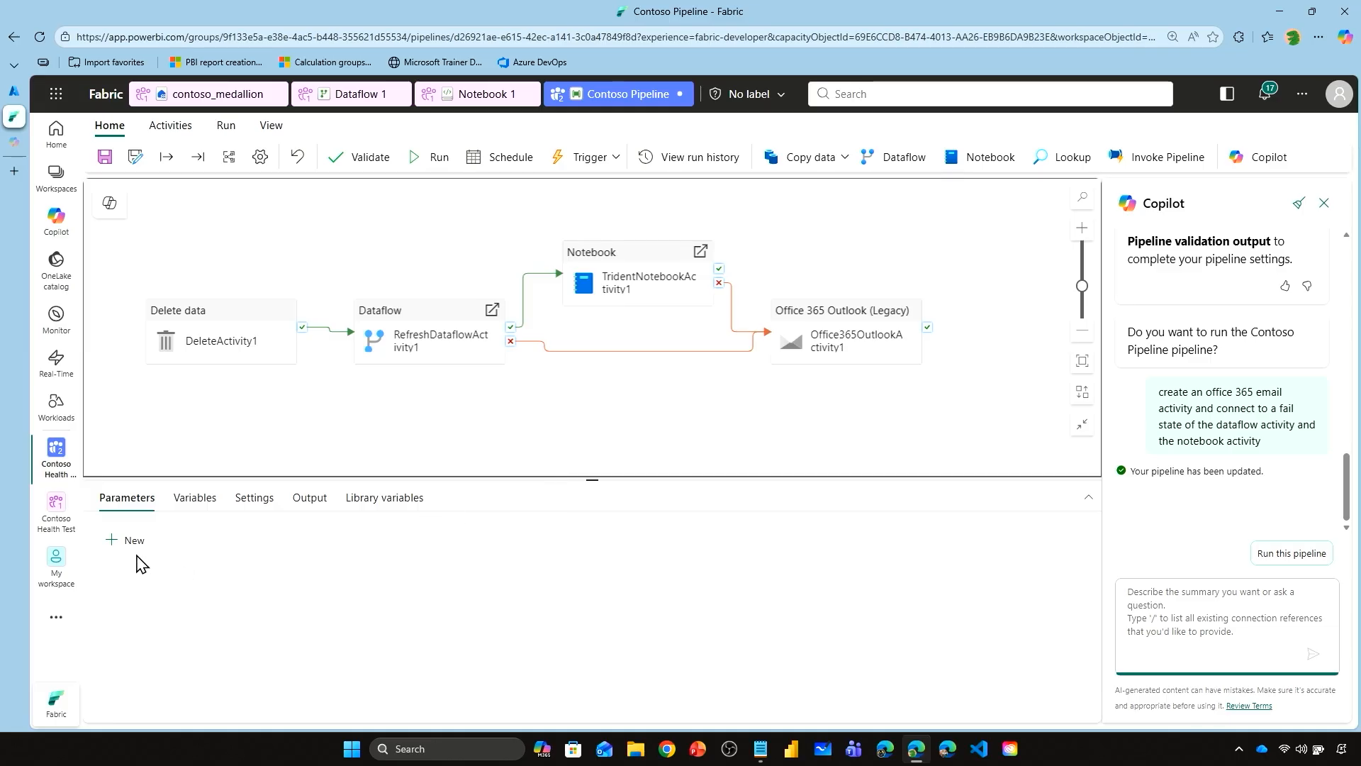
{"action": "left_click", "coordinate": [850, 330]}
{"action": "left_click", "coordinate": [175, 497]}
{"action": "scroll", "coordinate": [381, 600], "scroll_direction": "down", "scroll_amount": 2}
{"action": "left_click", "coordinate": [381, 600]}
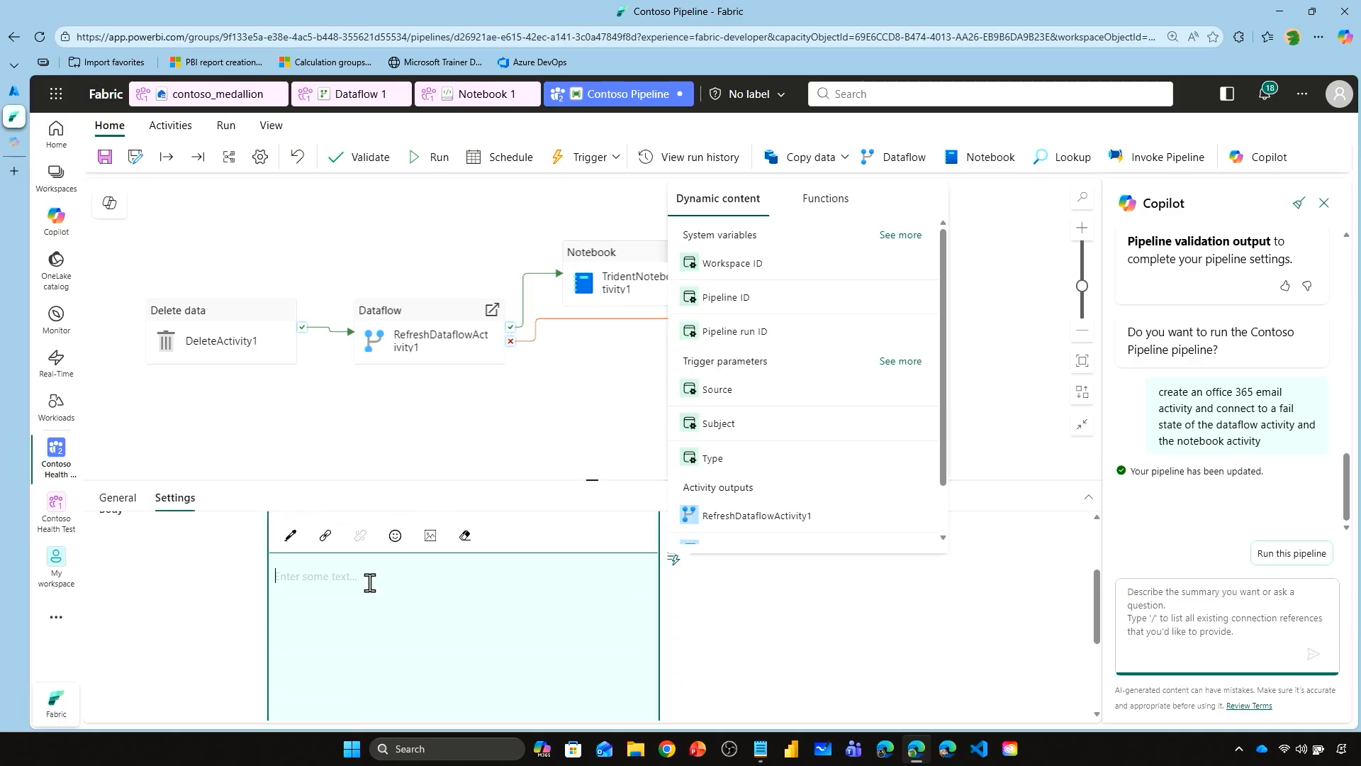
{"action": "left_click", "coordinate": [766, 307]}
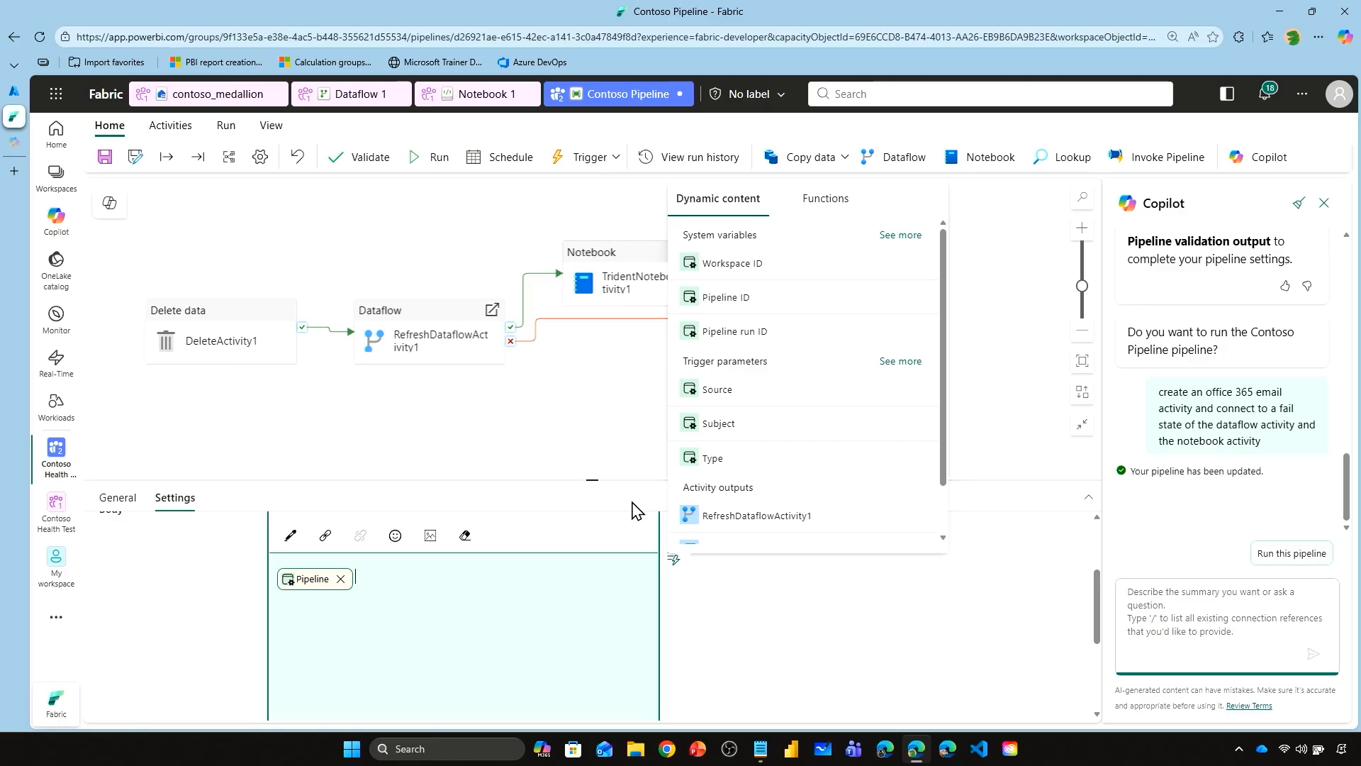
{"action": "type", "text": "has failed from"}
{"action": "left_click", "coordinate": [741, 273]}
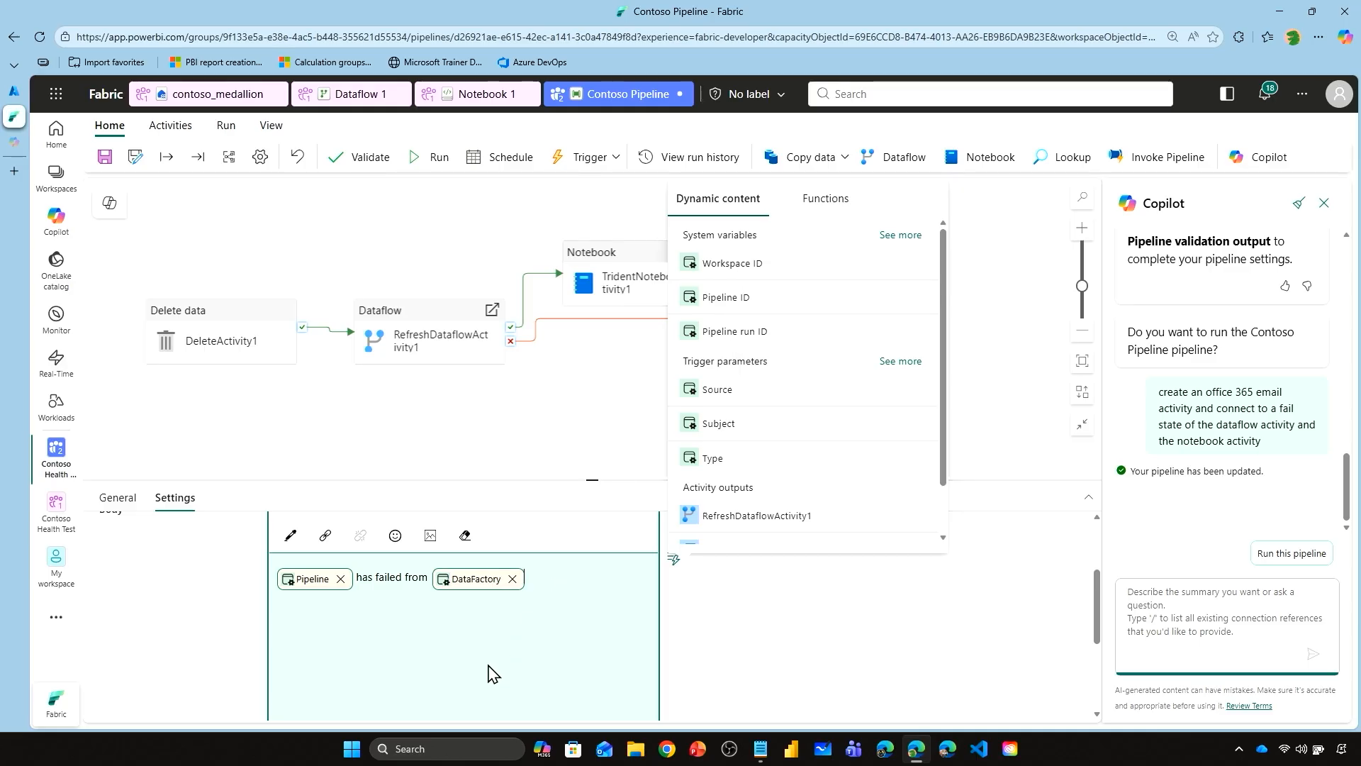
Step: Finish the email body with ". Please fix." and the sender's first name as sign-off after a blank line
{"action": "type", "text": ". Please fix."}
{"action": "key", "text": "Return"}
{"action": "key", "text": "Return"}
{"action": "type", "text": "Jaso"}
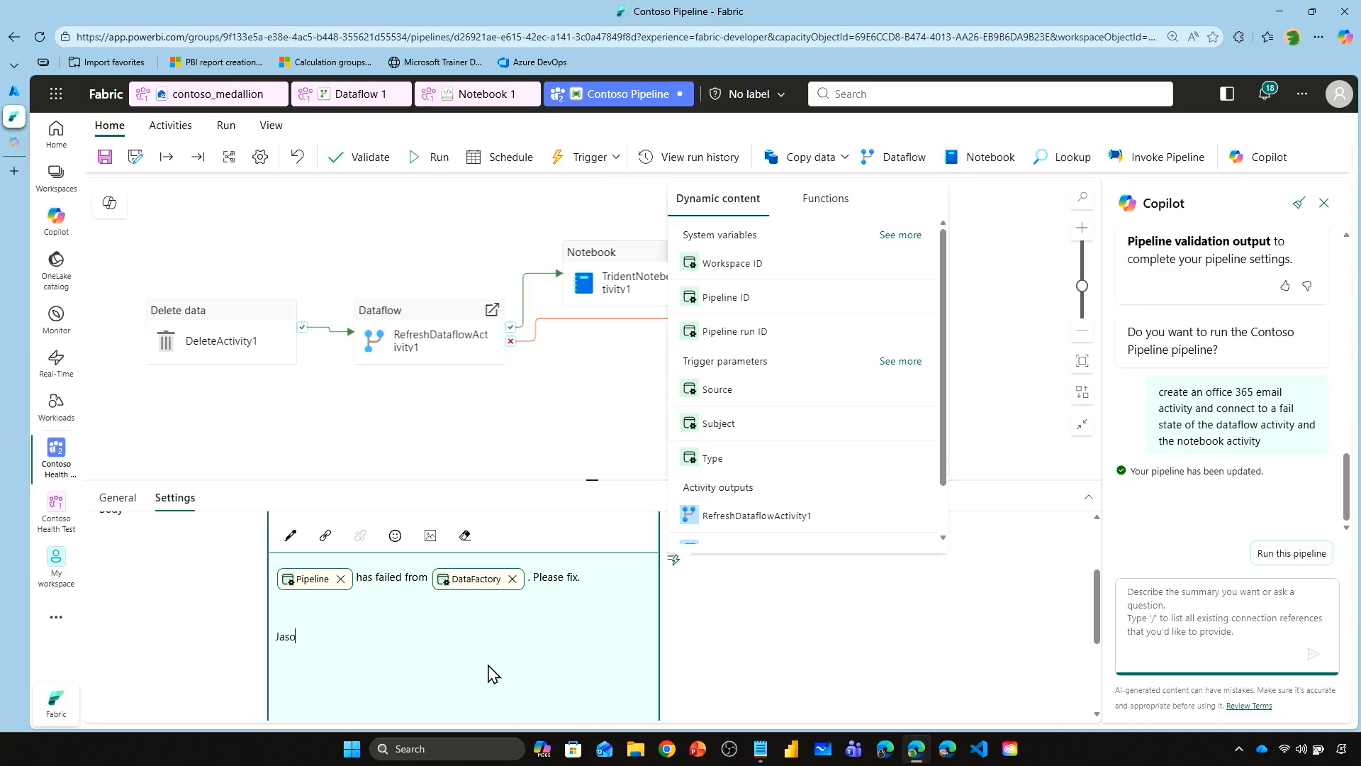
{"action": "type", "text": "n"}
{"action": "left_click", "coordinate": [954, 660]}
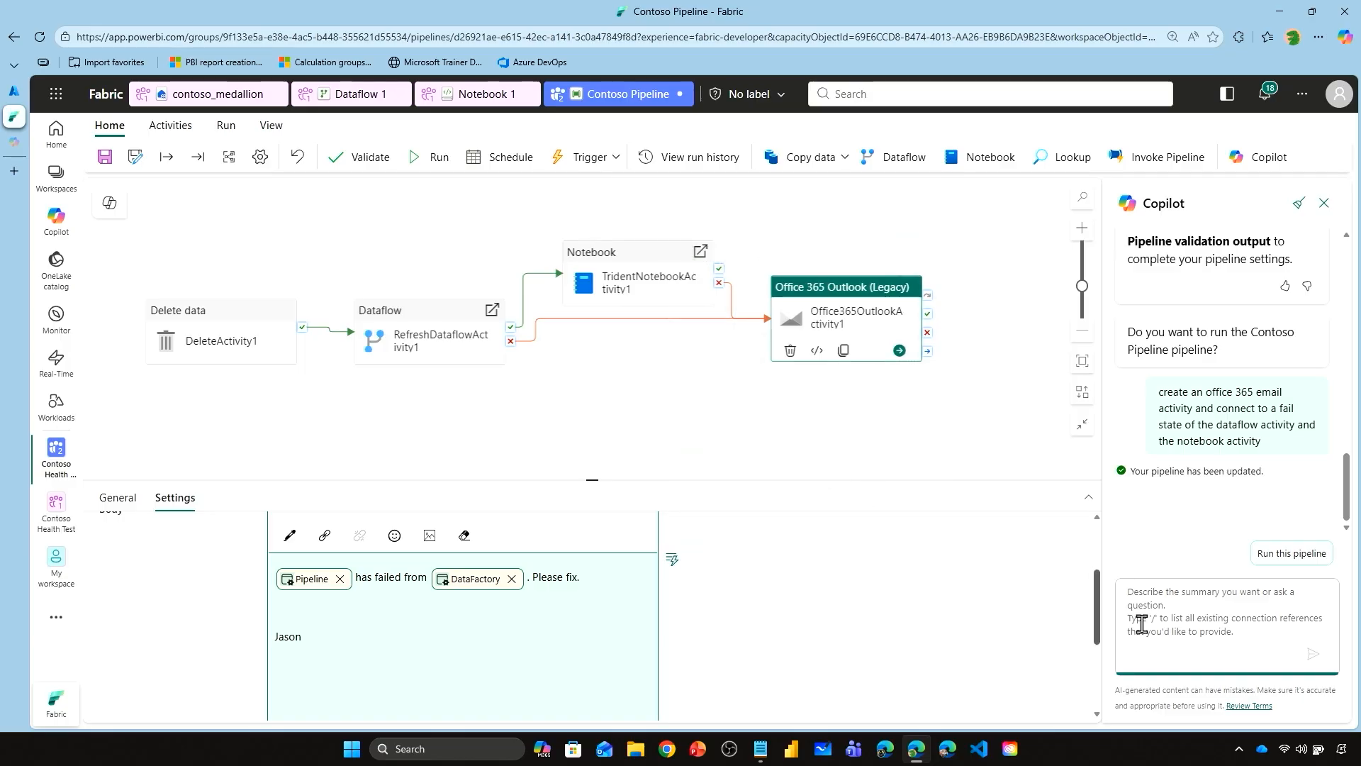
Step: Ask Copilot to "Summarize this pipeline, turning the technical configuration into a conceptual narrative", and read through the summary
{"action": "left_click", "coordinate": [1185, 590]}
{"action": "type", "text": "Summarize this pipeline, turning the technical configuration into a conceptual narrative"}
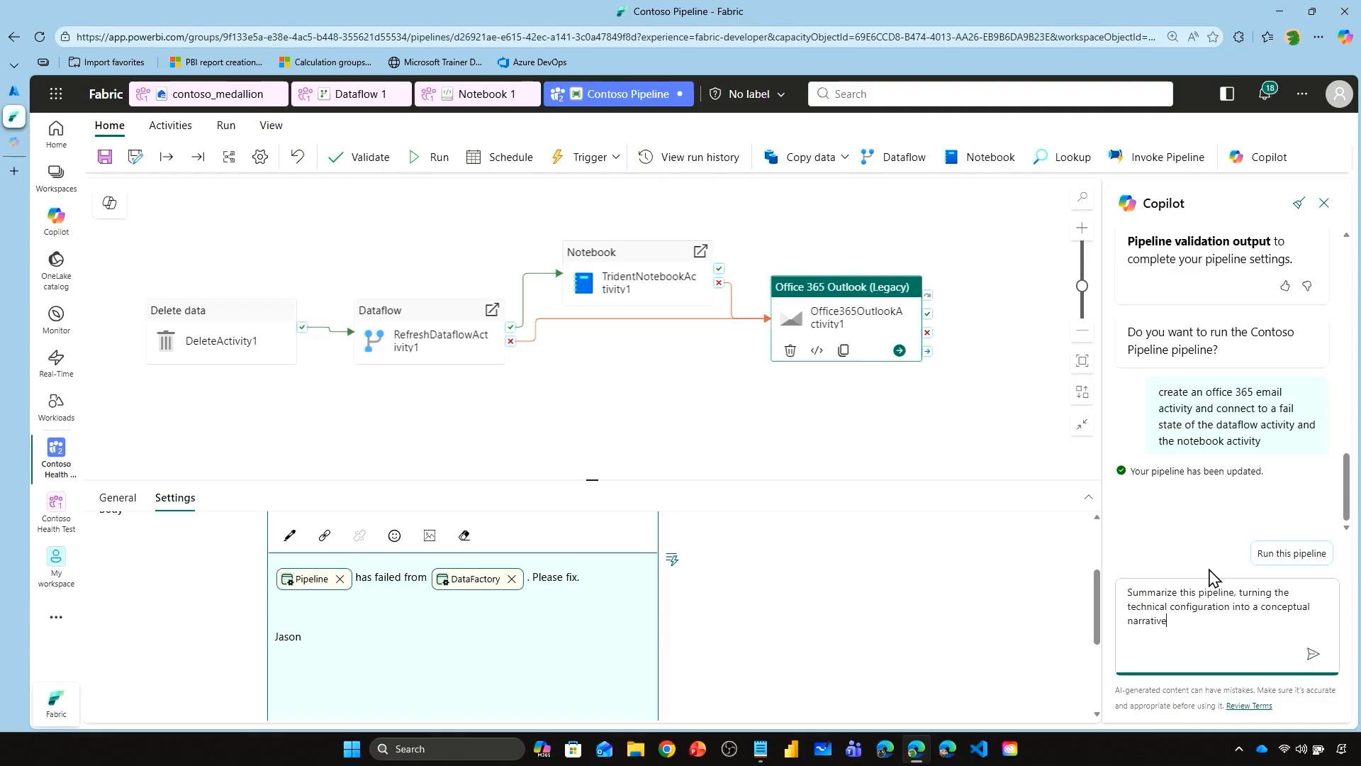
{"action": "left_click", "coordinate": [1313, 653]}
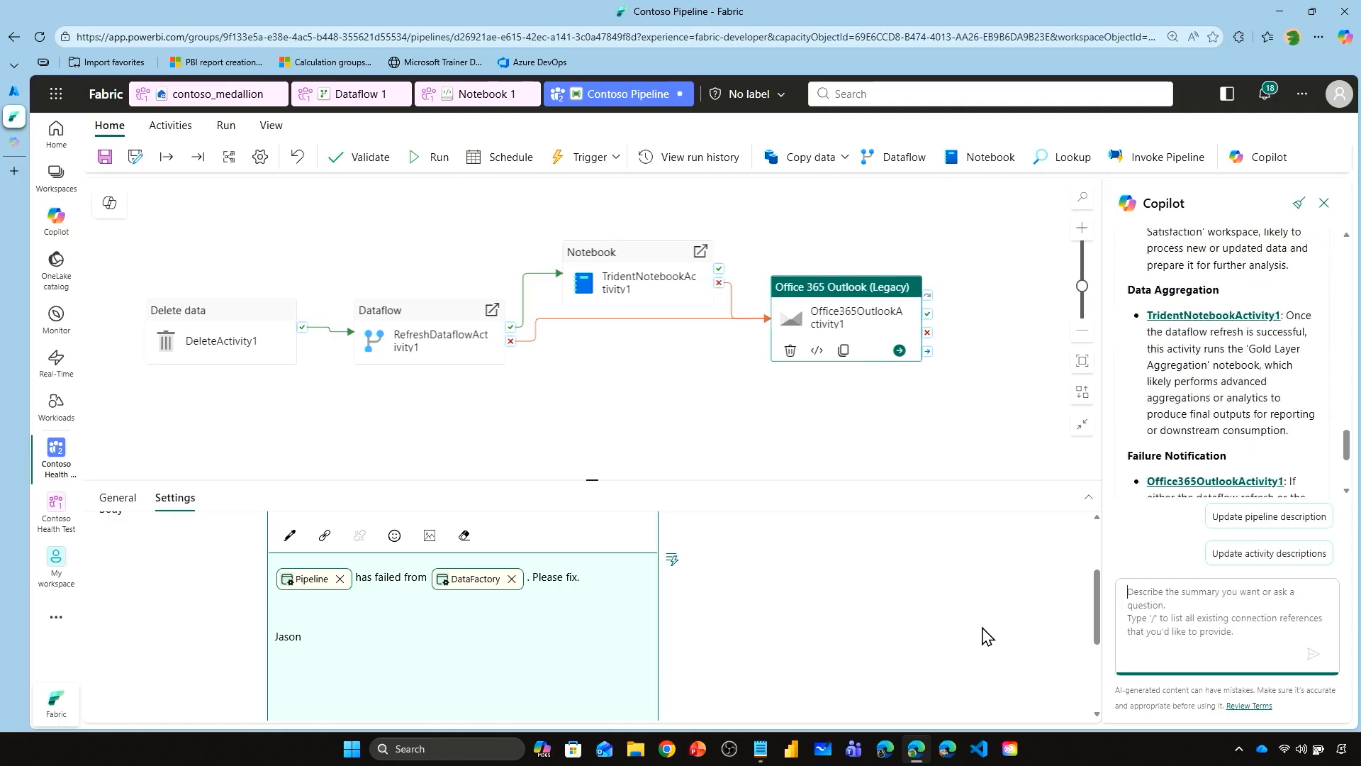
{"action": "mouse_move", "coordinate": [1348, 470]}
{"action": "left_mouse_down"}
{"action": "mouse_move", "coordinate": [1347, 397]}
{"action": "mouse_move", "coordinate": [1339, 464]}
{"action": "left_mouse_up"}
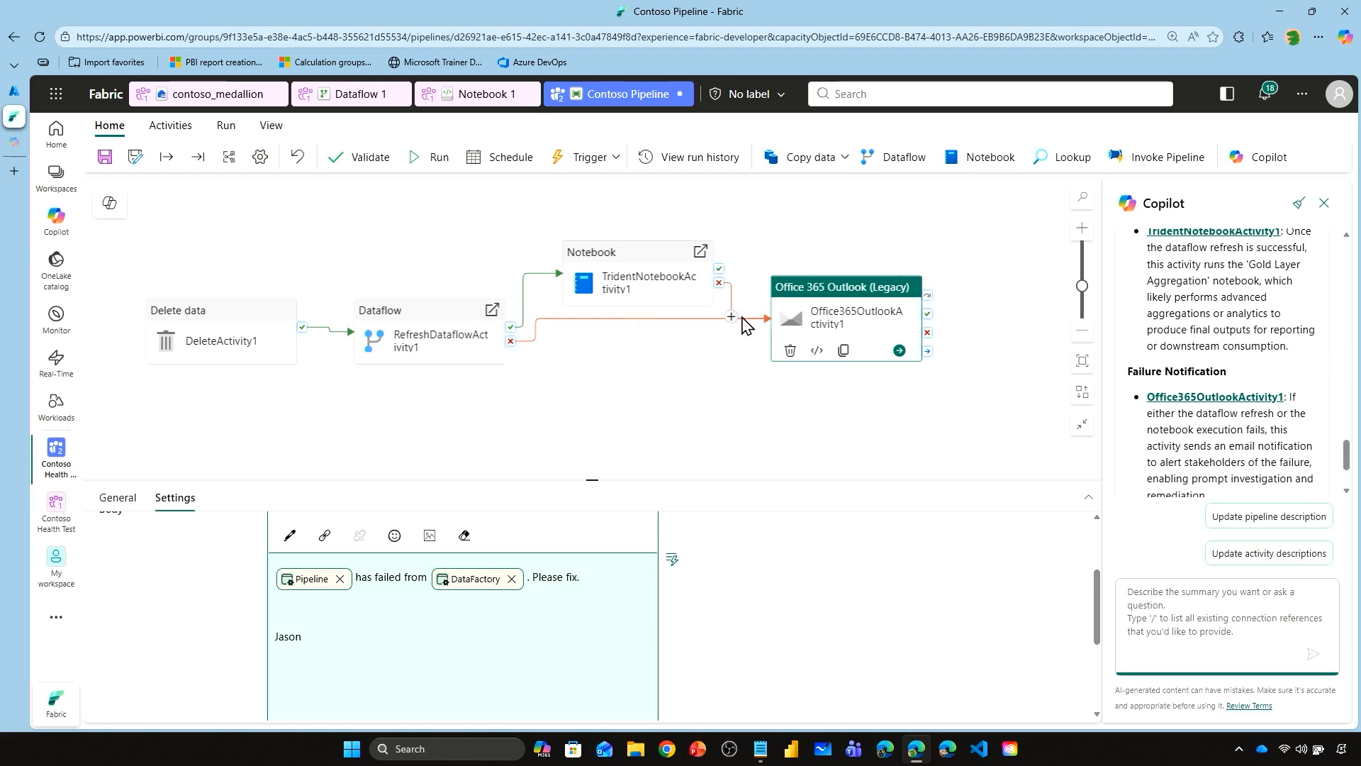
{"action": "scroll", "coordinate": [1164, 406], "scroll_direction": "down", "scroll_amount": 2}
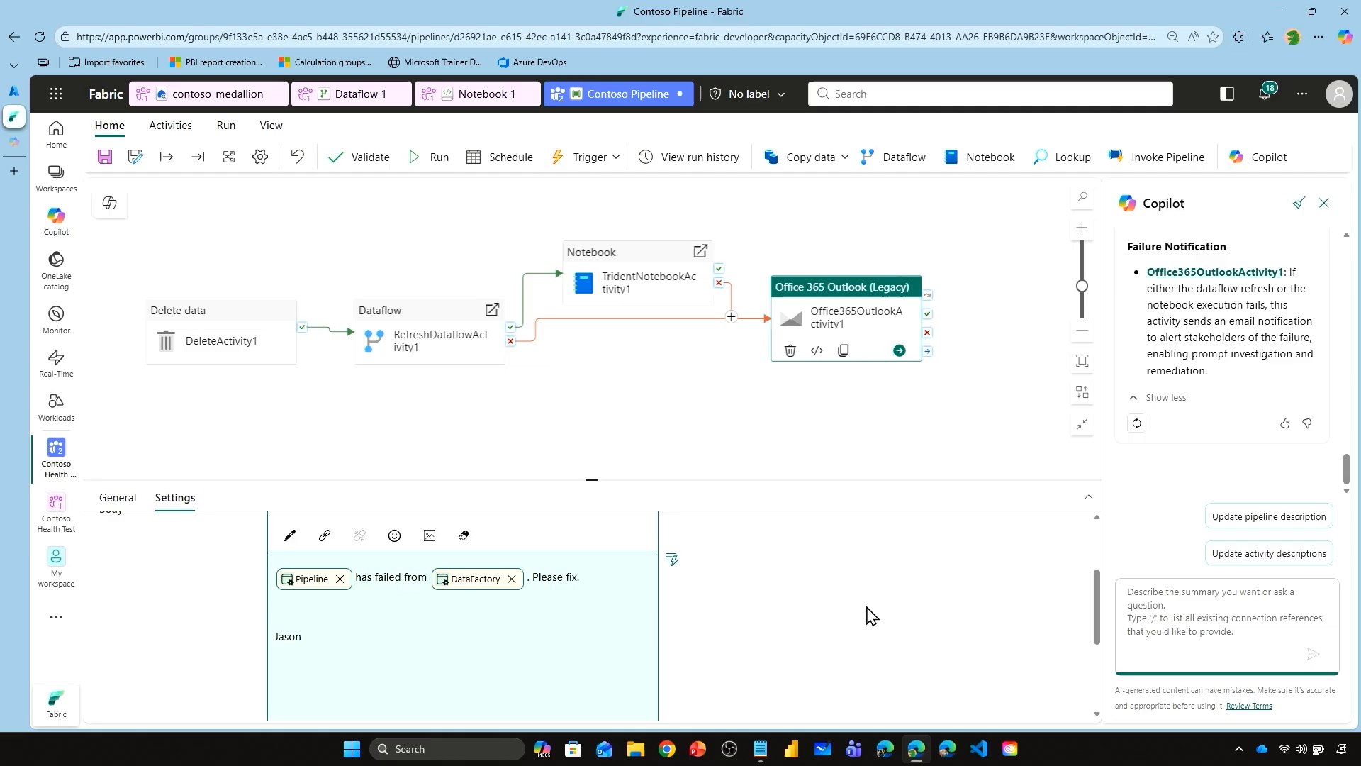
Step: Save Contoso Pipeline
{"action": "left_click", "coordinate": [108, 161]}
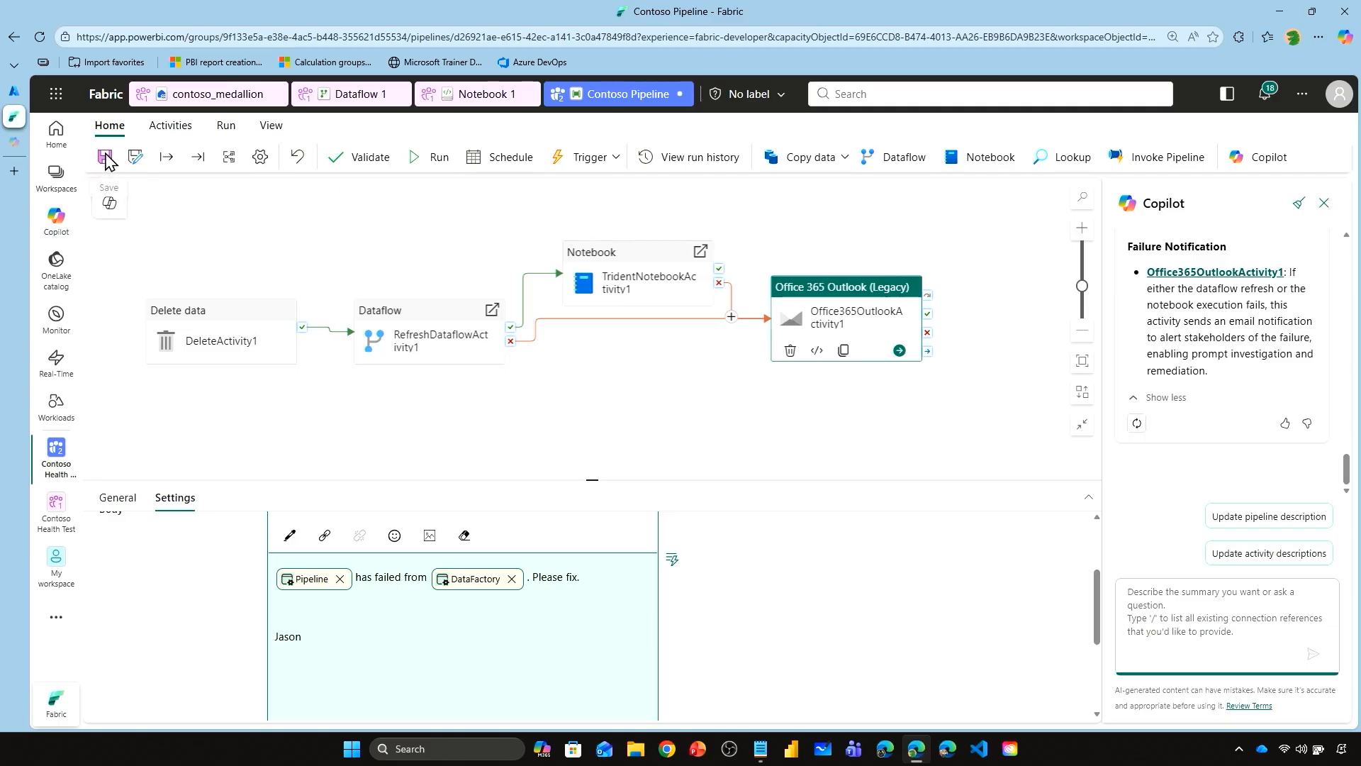